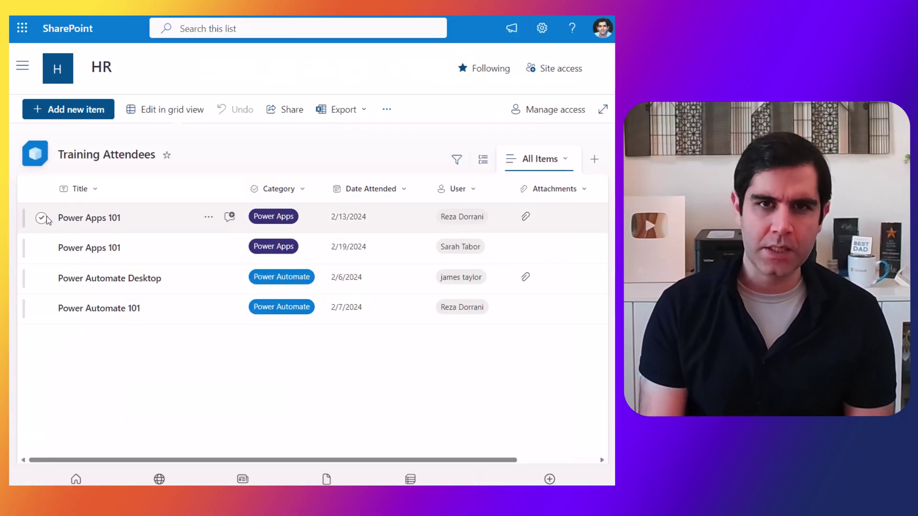
Step: Run the Generate Certificate flow on the first Power Apps 101 attendee and open the resulting email
{"action": "left_click", "coordinate": [42, 218]}
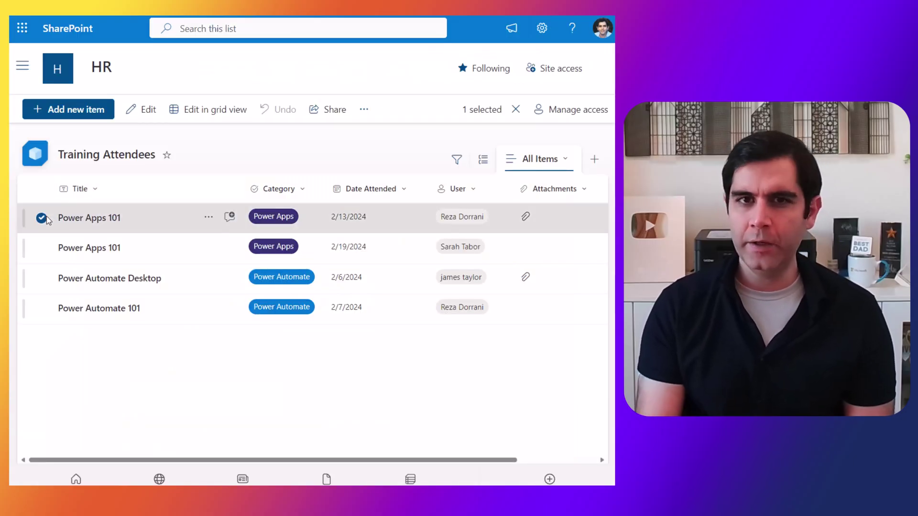
{"action": "left_click", "coordinate": [363, 109]}
{"action": "mouse_move", "coordinate": [324, 203]}
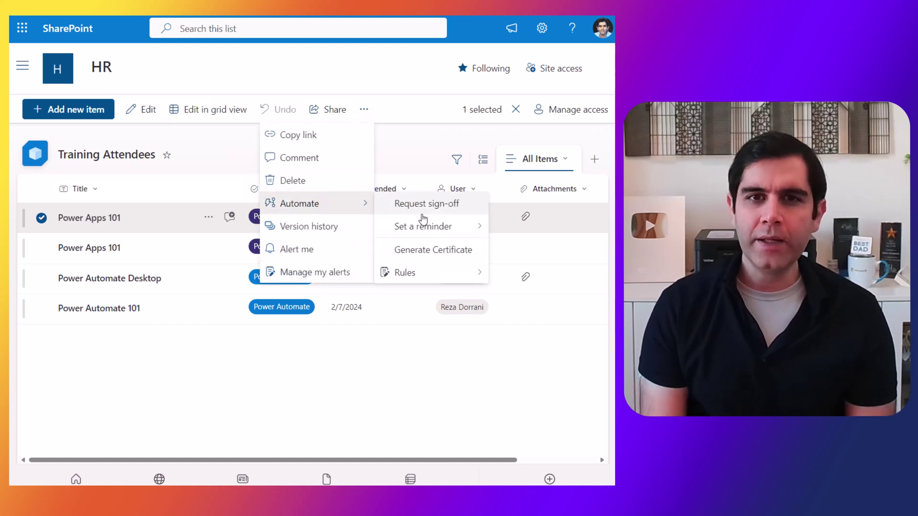
{"action": "left_click", "coordinate": [425, 250]}
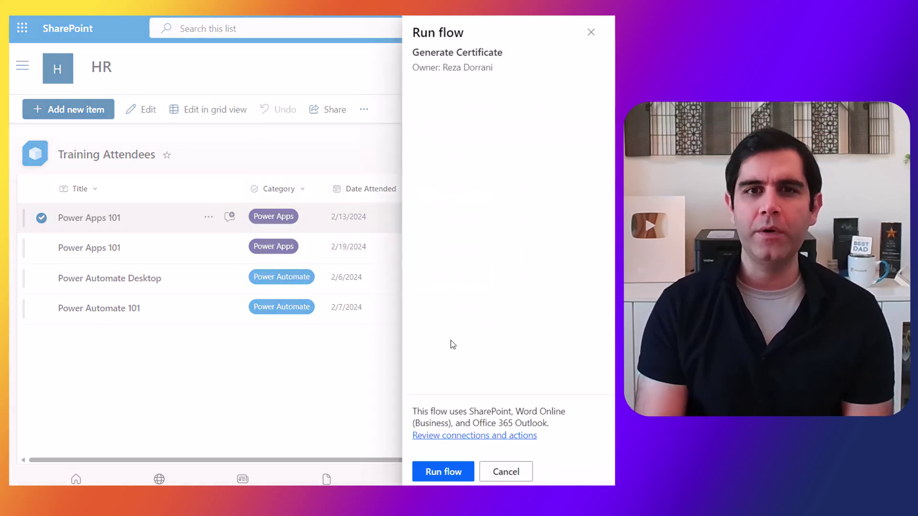
{"action": "left_click", "coordinate": [443, 471]}
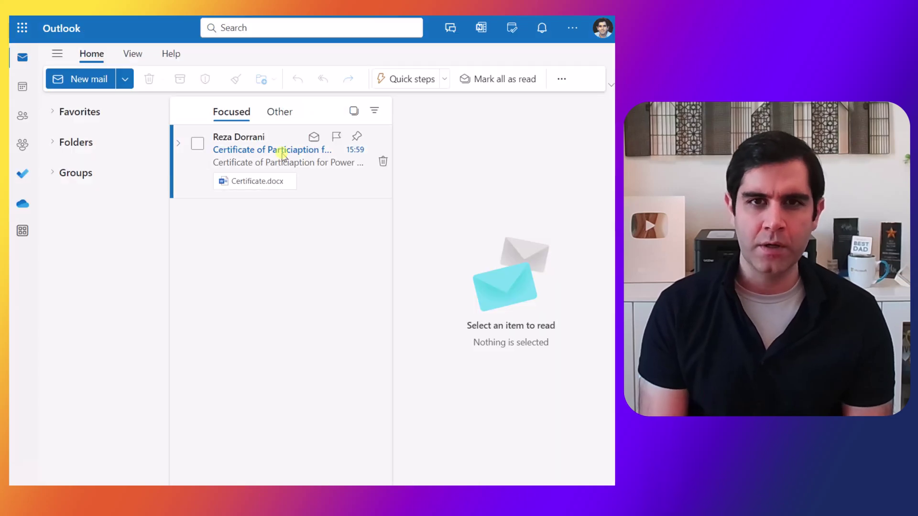
{"action": "left_click", "coordinate": [282, 155]}
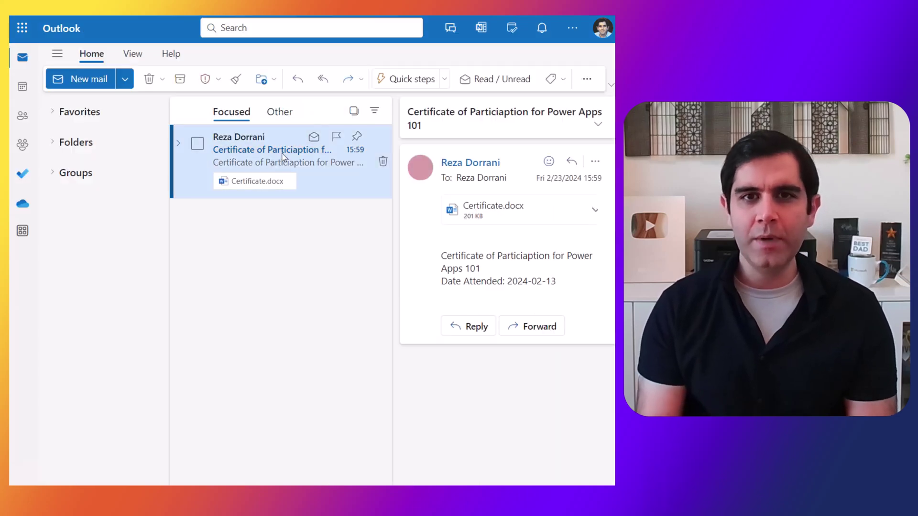
Step: Pop out the Certificate of Participation email and preview its Certificate.docx attachment
{"action": "double_click", "coordinate": [282, 155]}
{"action": "left_click", "coordinate": [96, 187]}
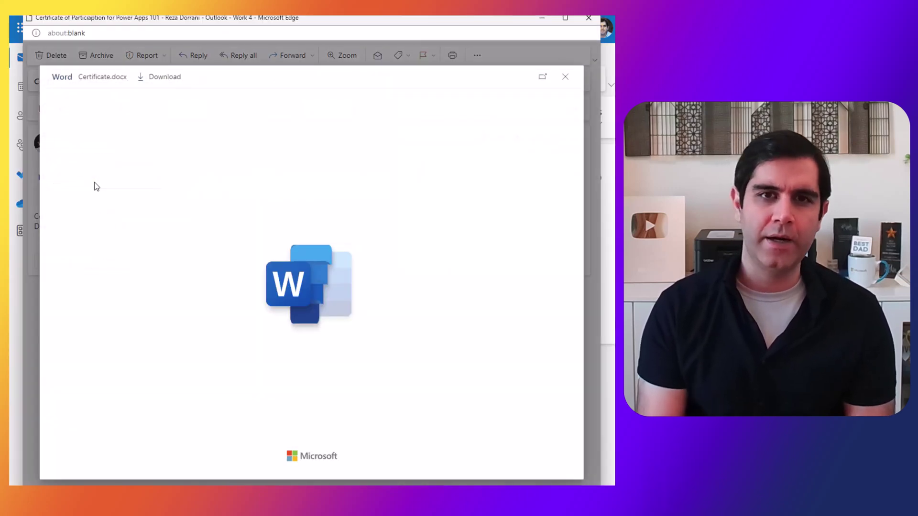
{"action": "scroll", "coordinate": [335, 216], "scroll_direction": "down", "scroll_amount": 1}
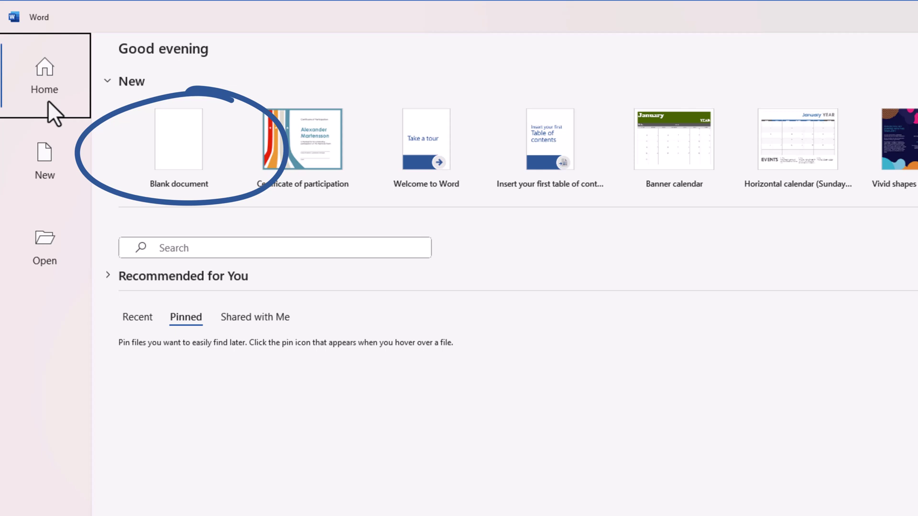
Step: Search templates for 'certificate' and create a document from Employee of the month certificate
{"action": "left_click", "coordinate": [60, 151]}
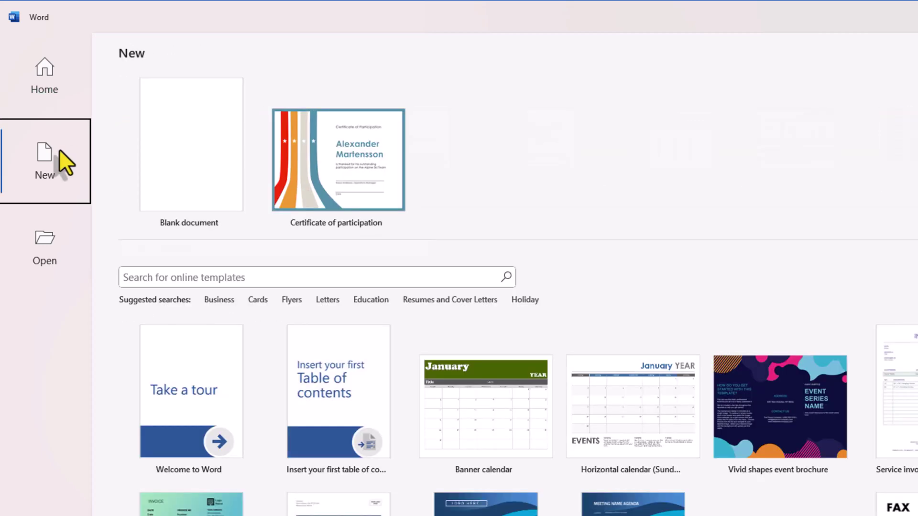
{"action": "left_click", "coordinate": [197, 278]}
{"action": "type", "text": "c"}
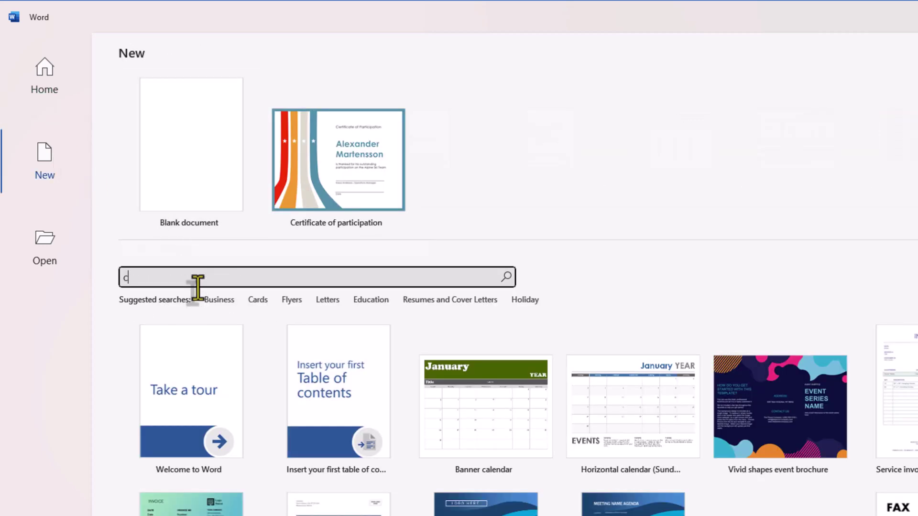
{"action": "type", "text": "ertificate"}
{"action": "key", "text": "Return"}
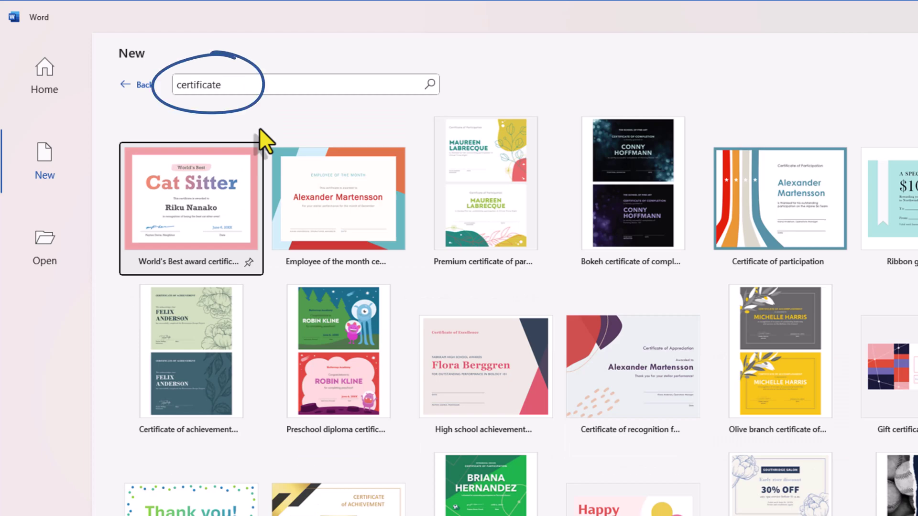
{"action": "left_click", "coordinate": [314, 199]}
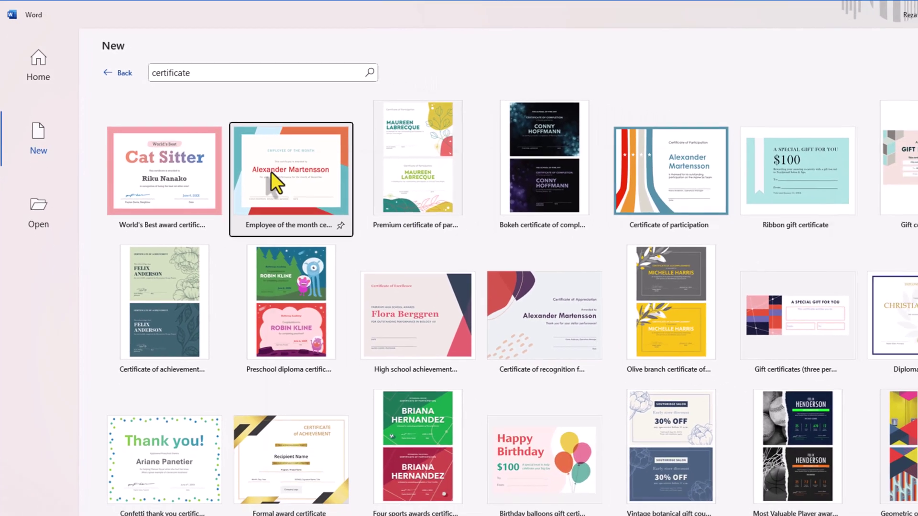
{"action": "left_click", "coordinate": [271, 171]}
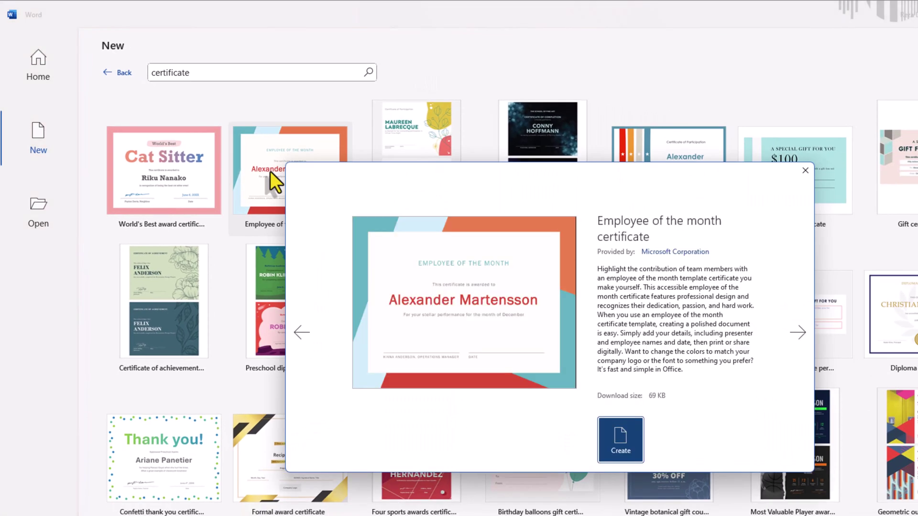
{"action": "left_click", "coordinate": [622, 434]}
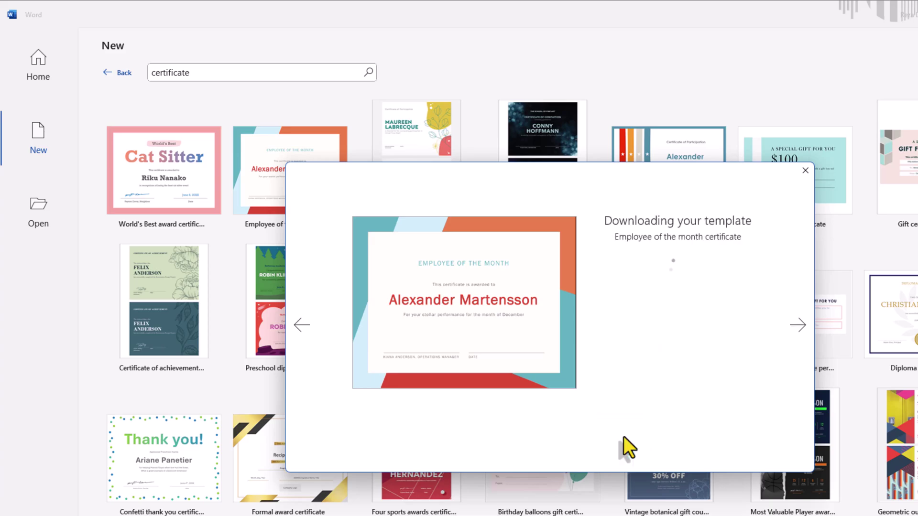
{"action": "scroll", "coordinate": [442, 232], "scroll_direction": "down", "scroll_amount": 1}
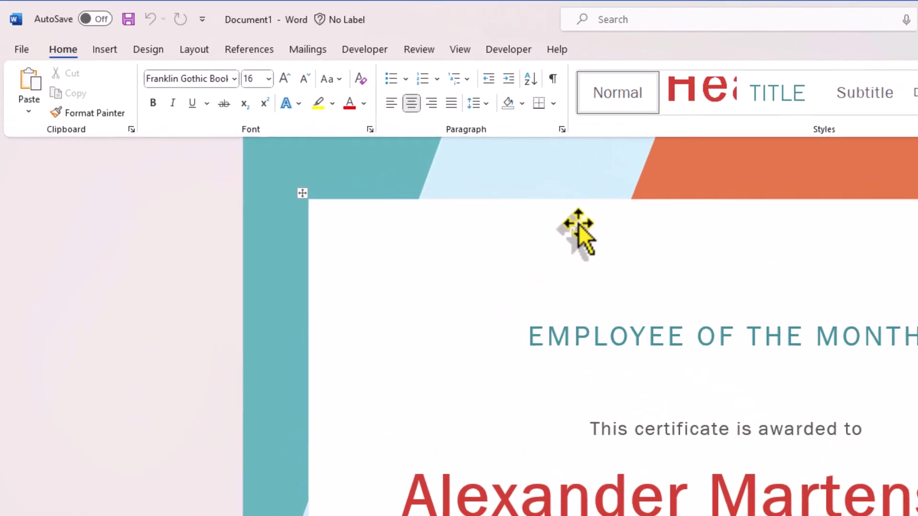
Step: Enable the Developer tab under Main Tabs in Word Options' Customize Ribbon
{"action": "left_click", "coordinate": [507, 57]}
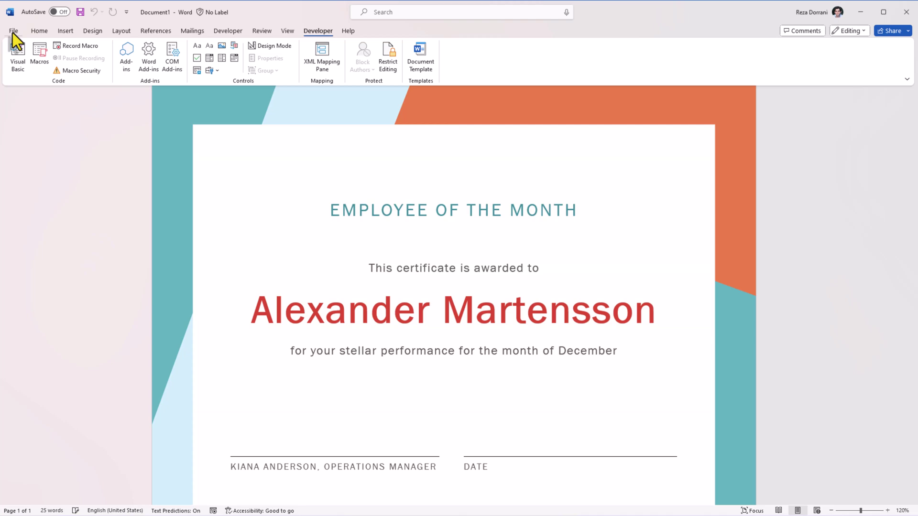
{"action": "left_click", "coordinate": [14, 31]}
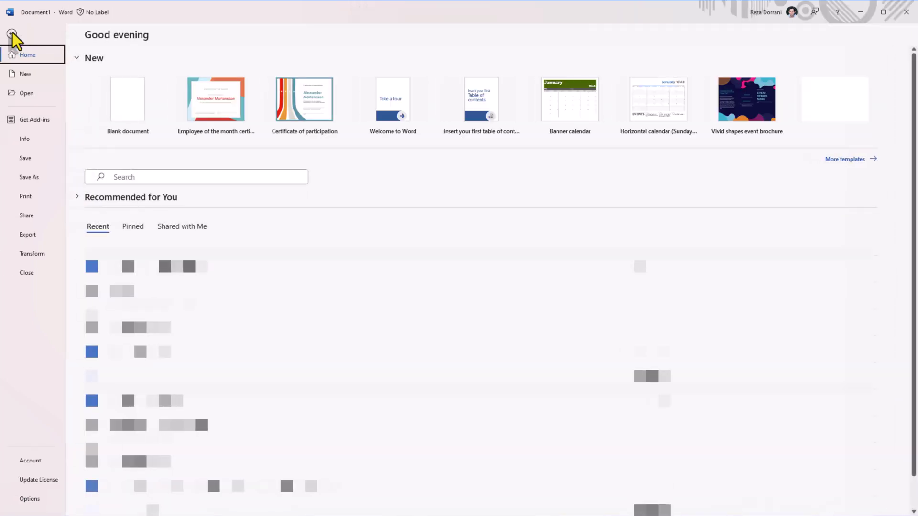
{"action": "left_click", "coordinate": [34, 500]}
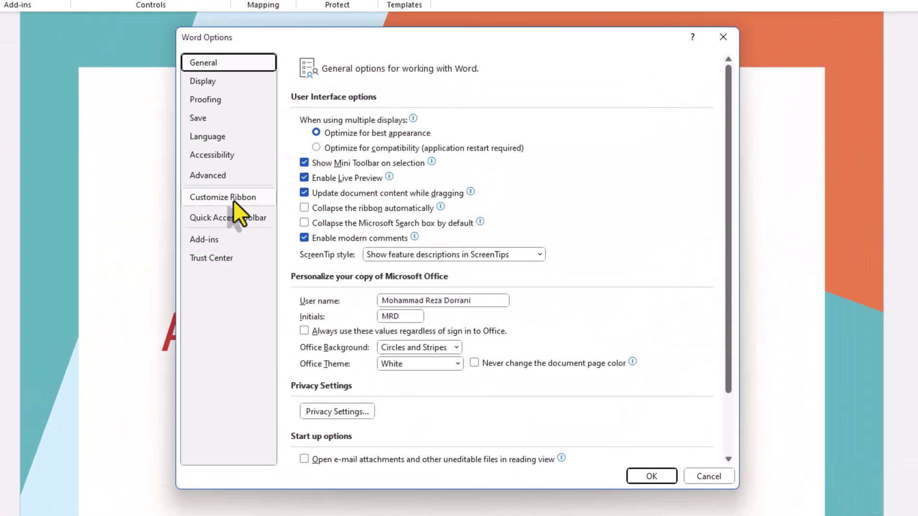
{"action": "left_click", "coordinate": [300, 216]}
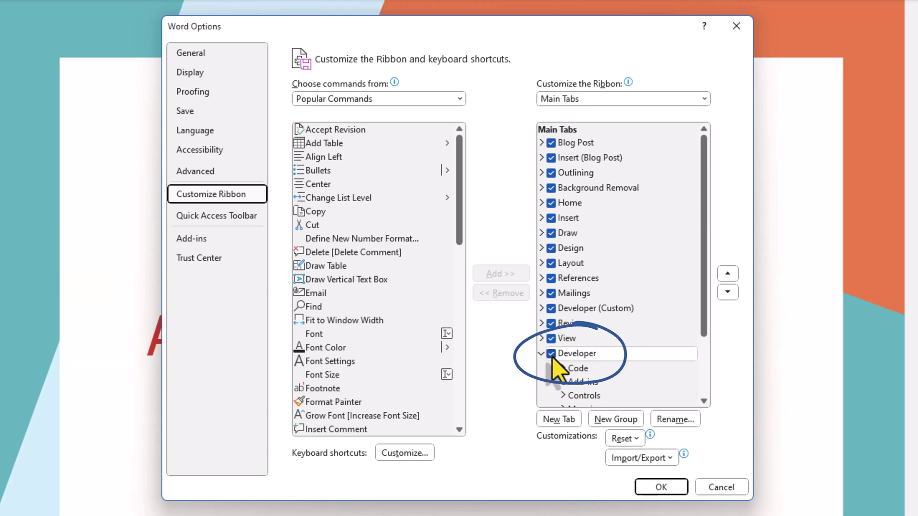
{"action": "left_click", "coordinate": [675, 490]}
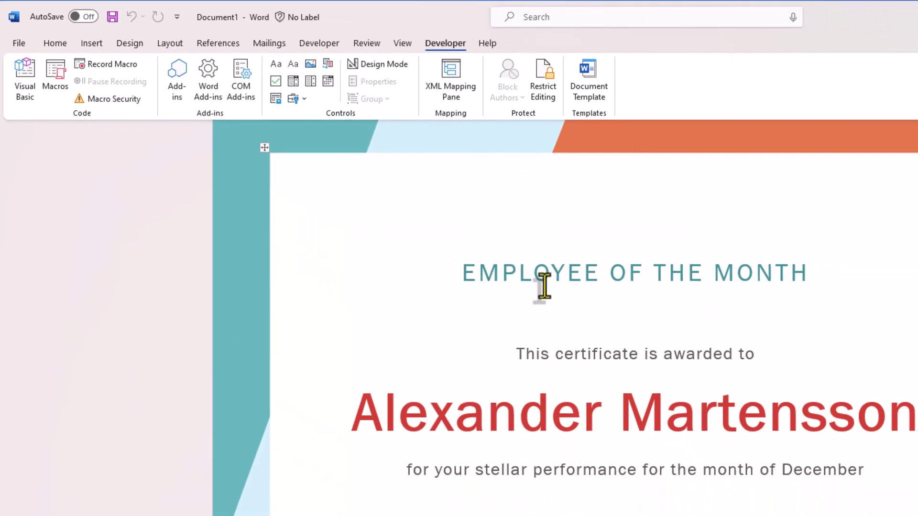
Step: Replace the EMPLOYEE OF THE MONTH title with a plain text control reading CERTIFICATE OF PARTICIPATION
{"action": "left_click", "coordinate": [474, 270]}
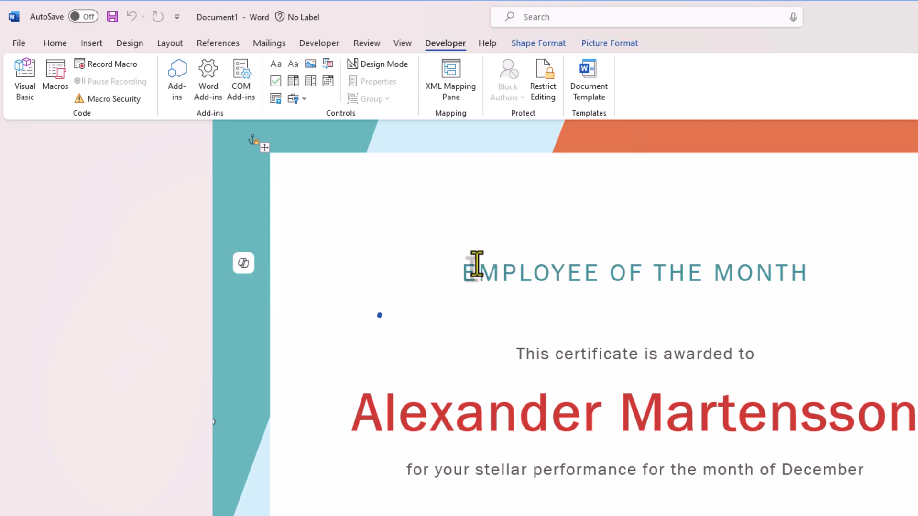
{"action": "triple_click", "coordinate": [472, 273]}
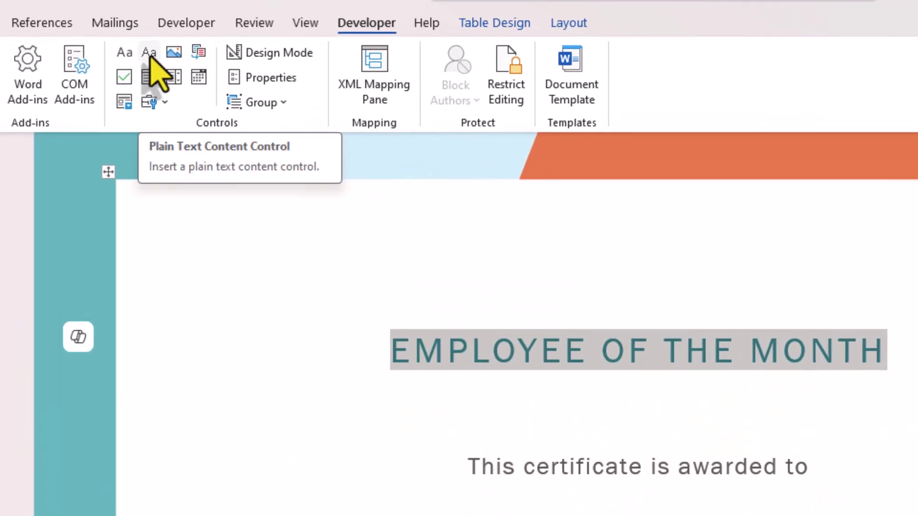
{"action": "left_click", "coordinate": [149, 52]}
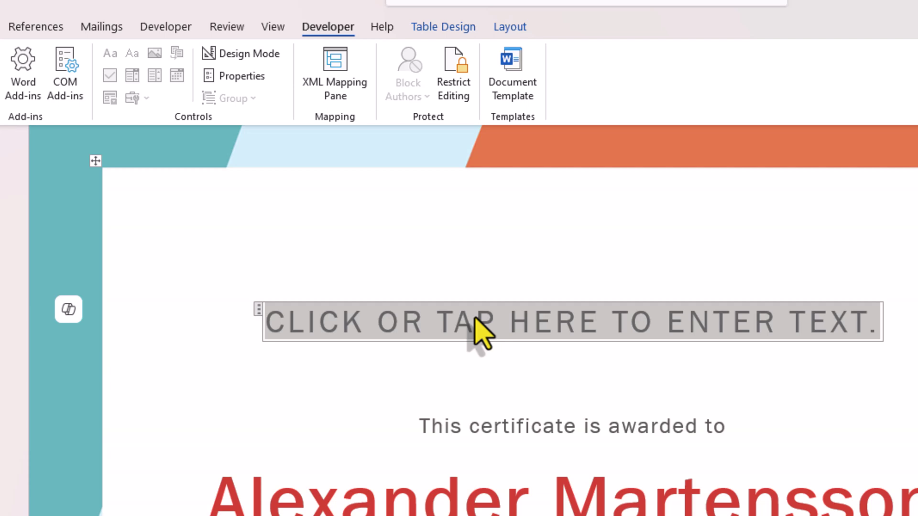
{"action": "type", "text": "CERTIFICATE OF PARTICIPATION"}
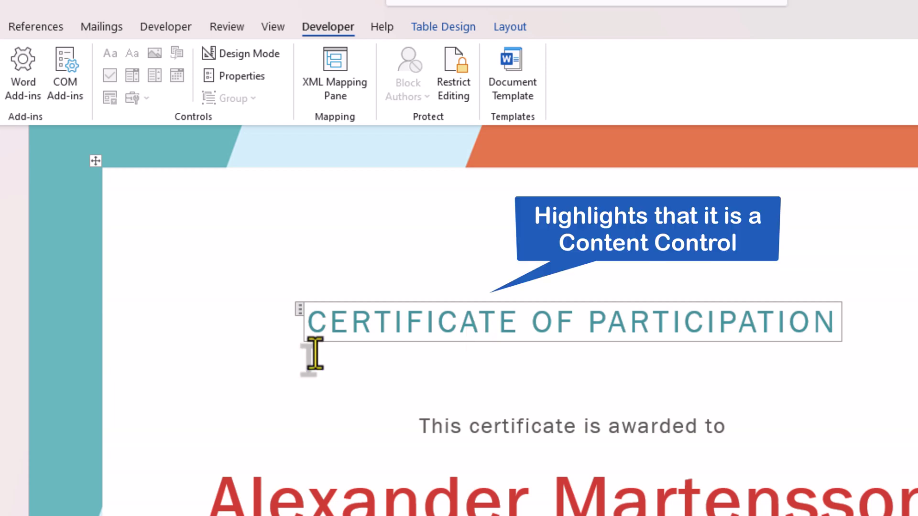
{"action": "left_click", "coordinate": [300, 310]}
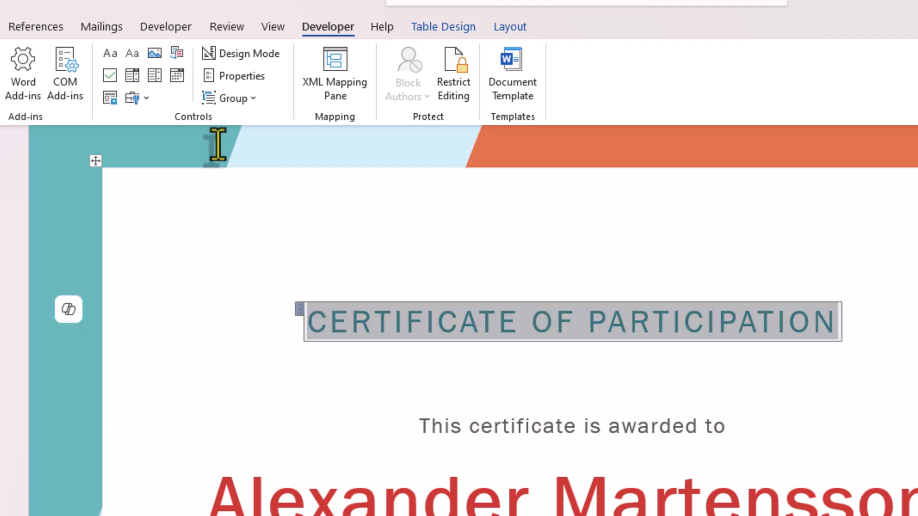
Step: Set the title control's Title and Tag both to certTitle in its Properties
{"action": "left_click", "coordinate": [237, 76]}
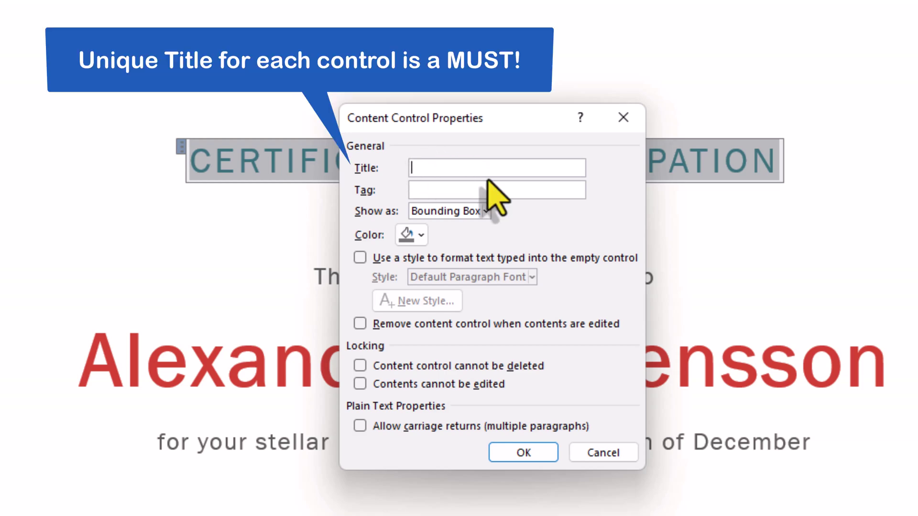
{"action": "type", "text": "certTitle"}
{"action": "key", "text": "ctrl+a"}
{"action": "key", "text": "ctrl+c"}
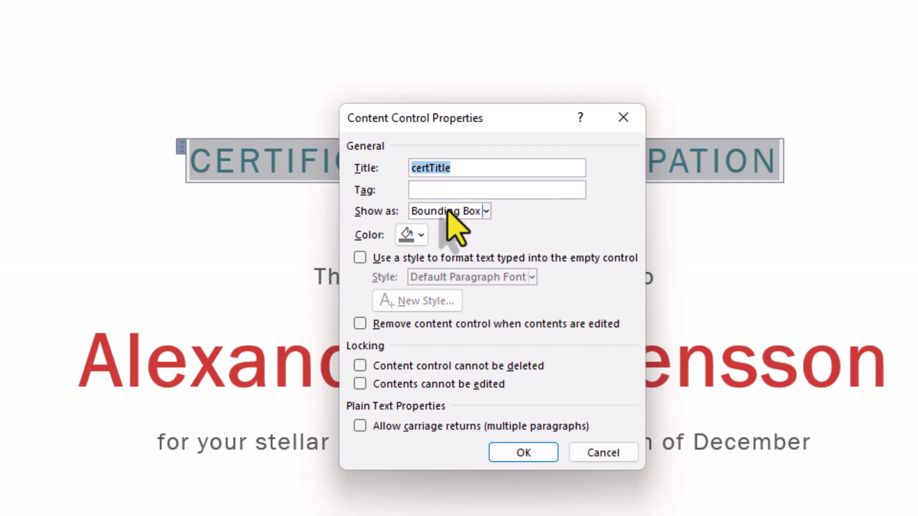
{"action": "left_click", "coordinate": [435, 188]}
{"action": "key", "text": "ctrl+v"}
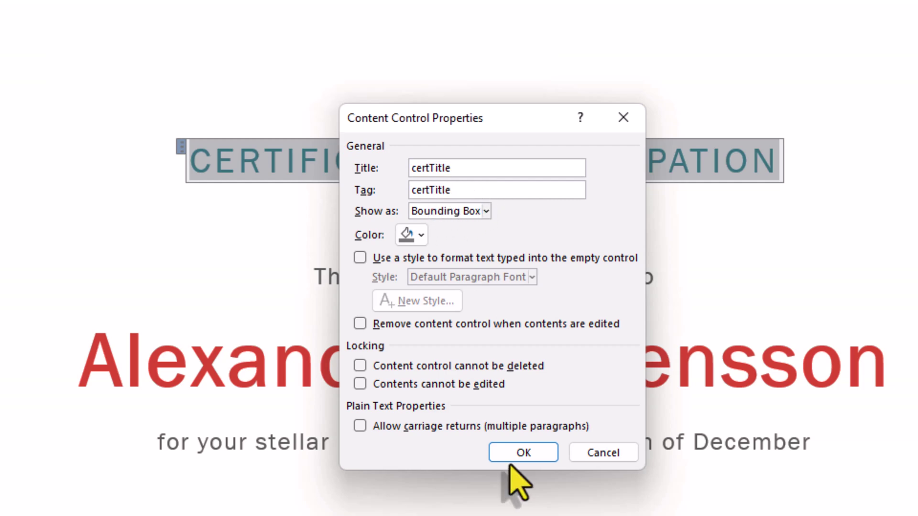
{"action": "left_click", "coordinate": [511, 460]}
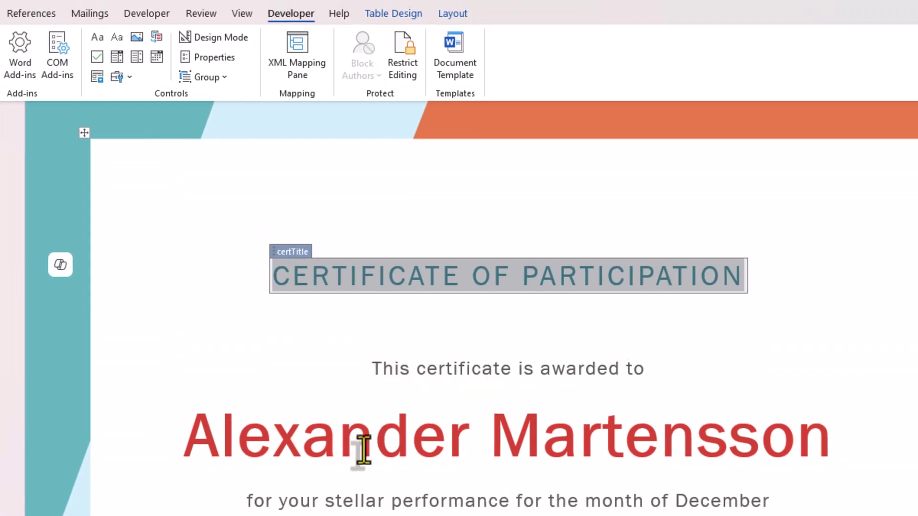
Step: Replace the recipient name with a plain text content control holding a sample person's name
{"action": "triple_click", "coordinate": [232, 442]}
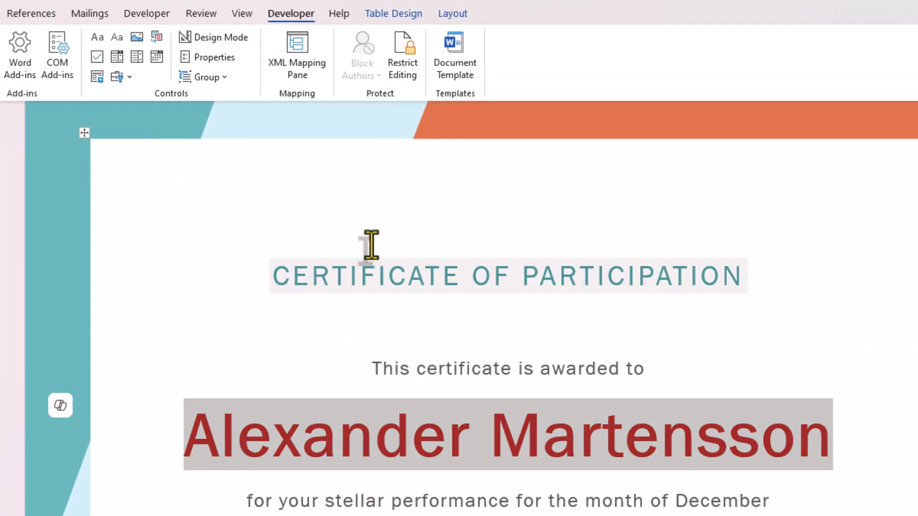
{"action": "left_click", "coordinate": [115, 40]}
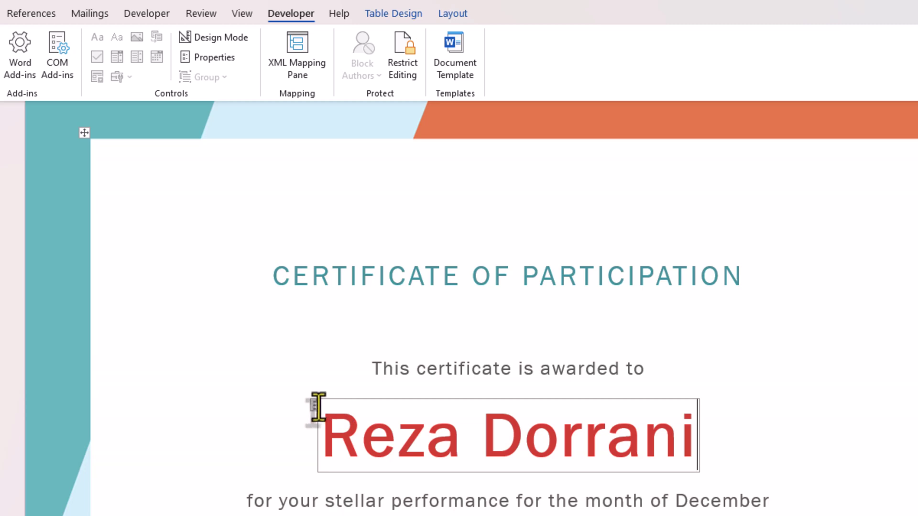
{"action": "left_click", "coordinate": [313, 407]}
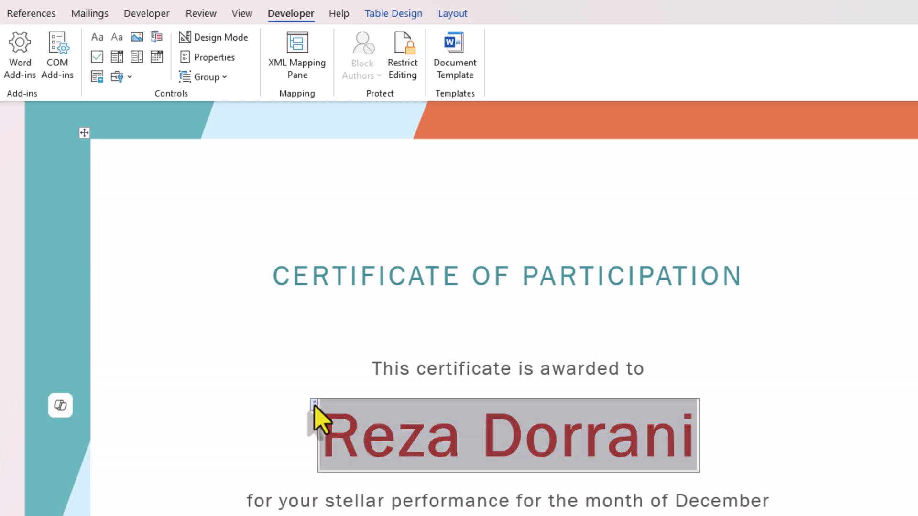
Step: Give the recipient name control the Title and Tag certAwardedTo
{"action": "left_click", "coordinate": [208, 60]}
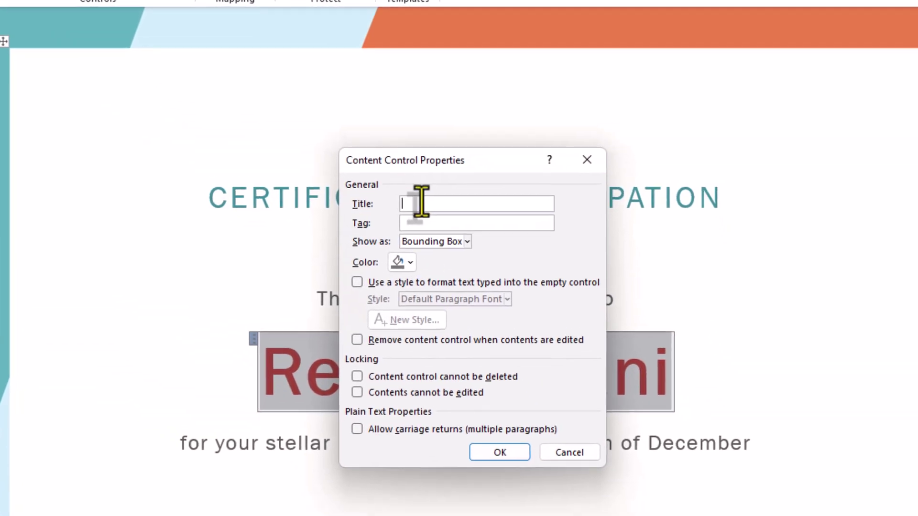
{"action": "type", "text": "certAwardedTo"}
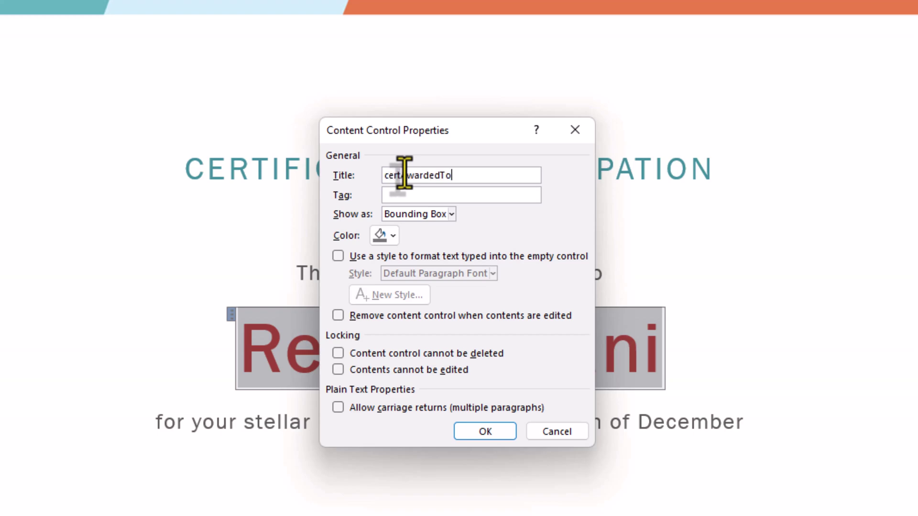
{"action": "key", "text": "ctrl+a"}
{"action": "key", "text": "ctrl+c"}
{"action": "key", "text": "Tab"}
{"action": "key", "text": "ctrl+v"}
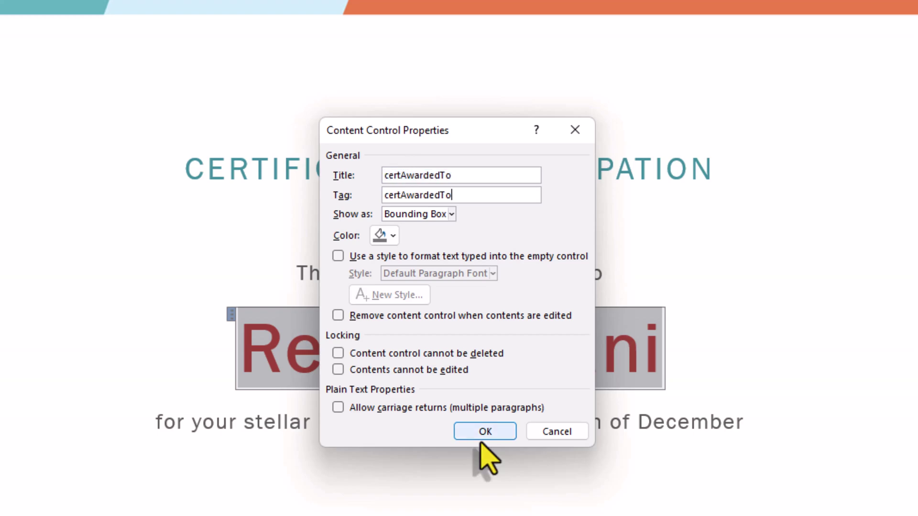
{"action": "left_click", "coordinate": [482, 432]}
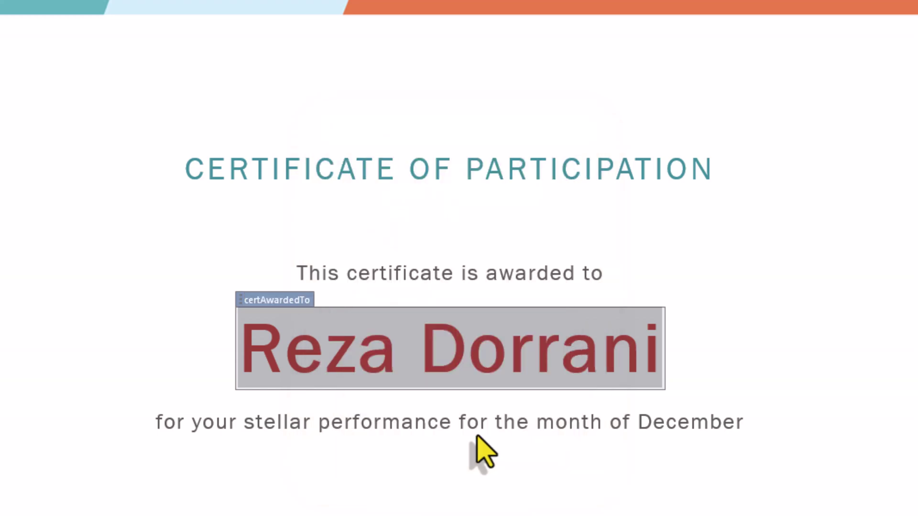
Step: Turn the stellar performance line into a plain text control titled and tagged certFor
{"action": "triple_click", "coordinate": [429, 421]}
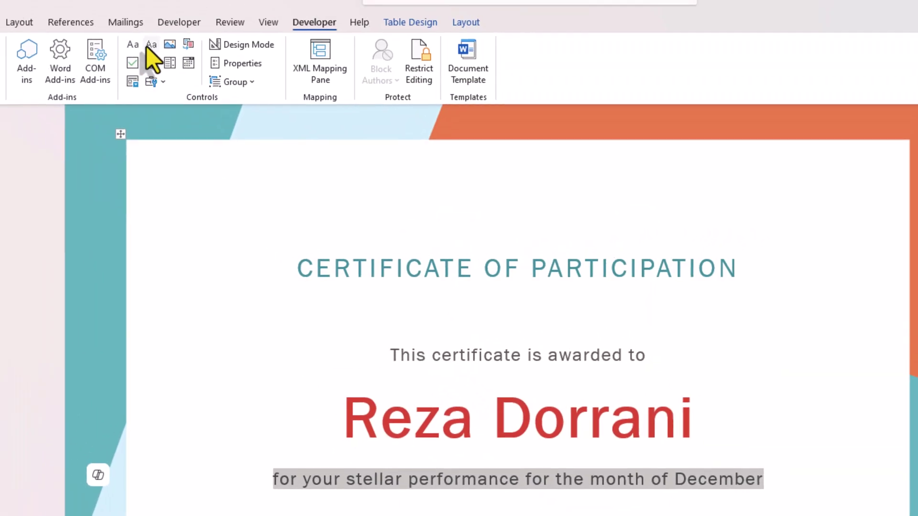
{"action": "left_click", "coordinate": [146, 47]}
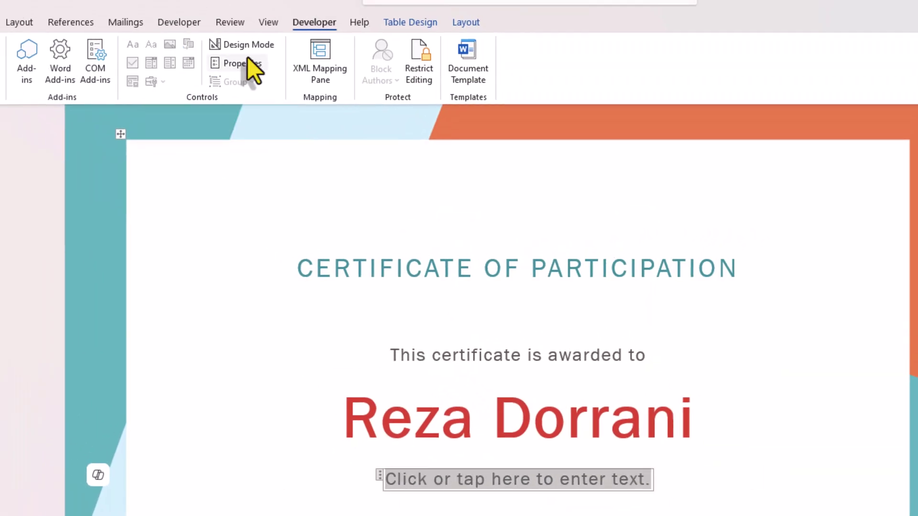
{"action": "left_click", "coordinate": [248, 62]}
{"action": "type", "text": "certFor"}
{"action": "key", "text": "Tab"}
{"action": "type", "text": "certFor"}
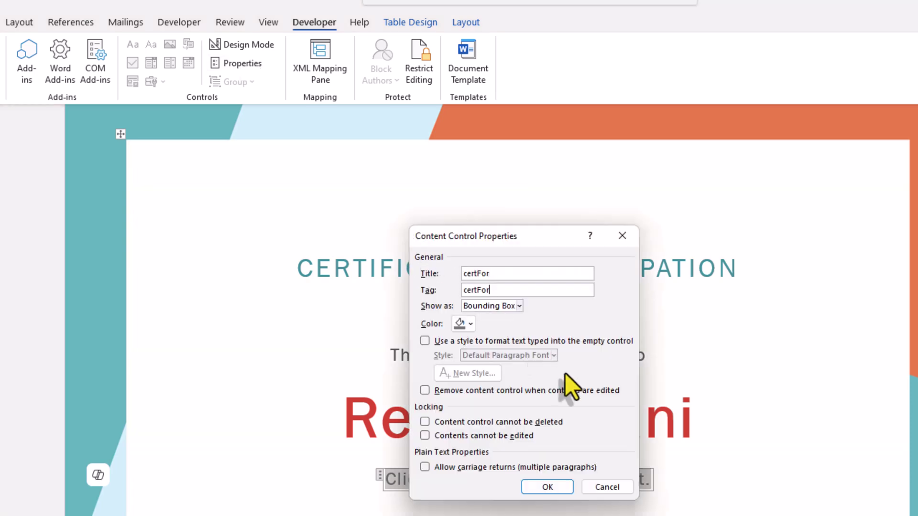
{"action": "left_click", "coordinate": [563, 486]}
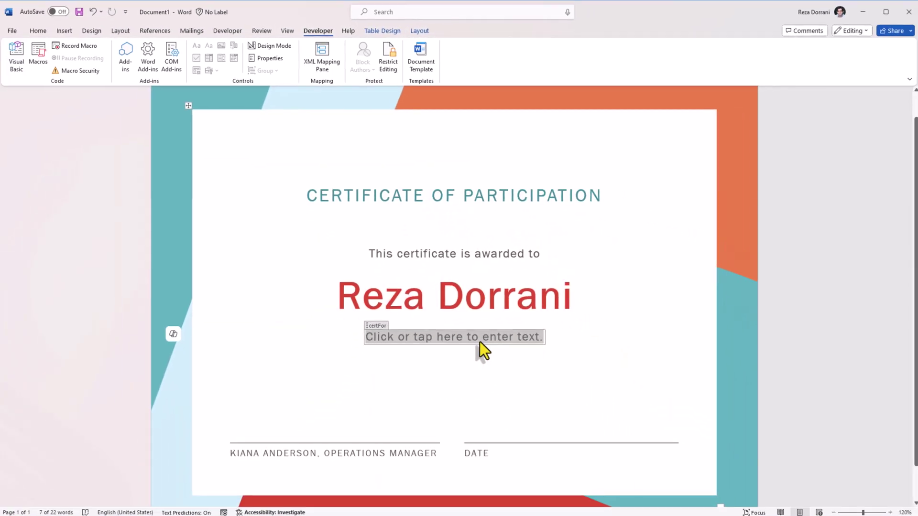
Step: Turn the signer's name and job title line into a text control titled and tagged certSigName
{"action": "left_click_drag", "start_coordinate": [437, 455], "coordinate": [236, 455]}
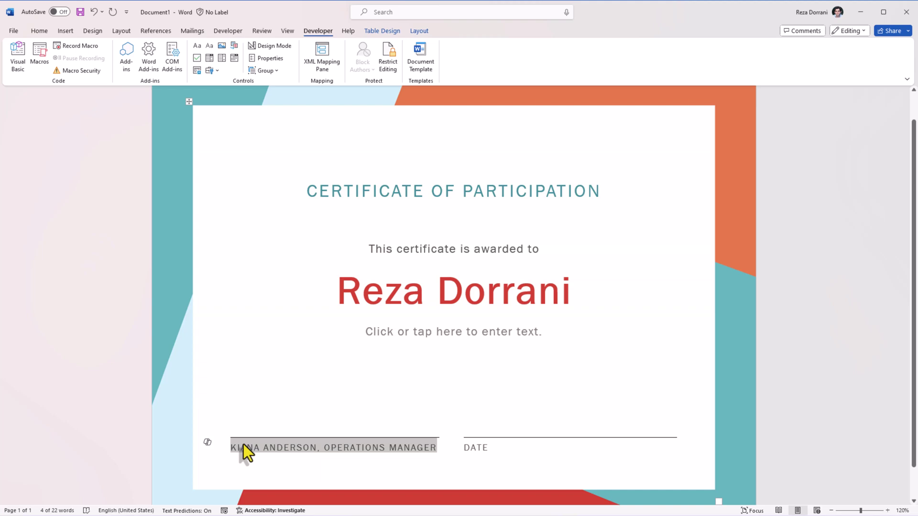
{"action": "left_click", "coordinate": [205, 45]}
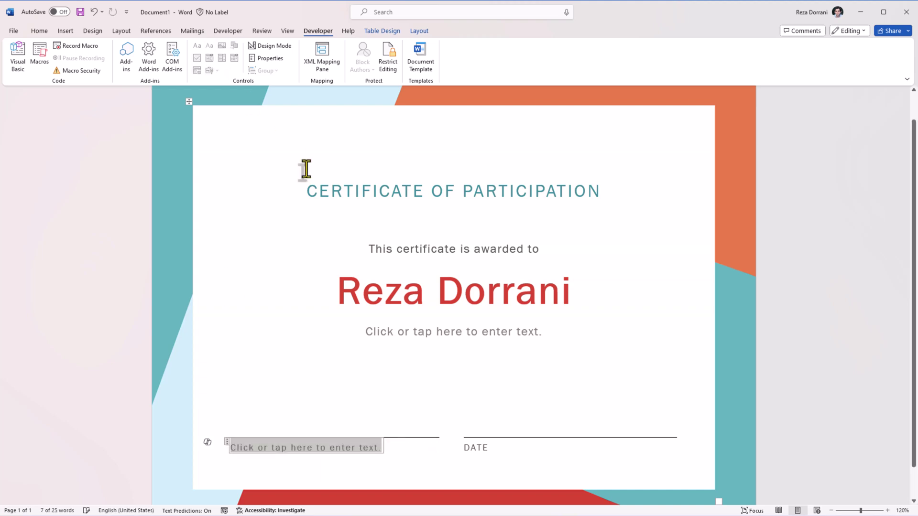
{"action": "left_click", "coordinate": [228, 443]}
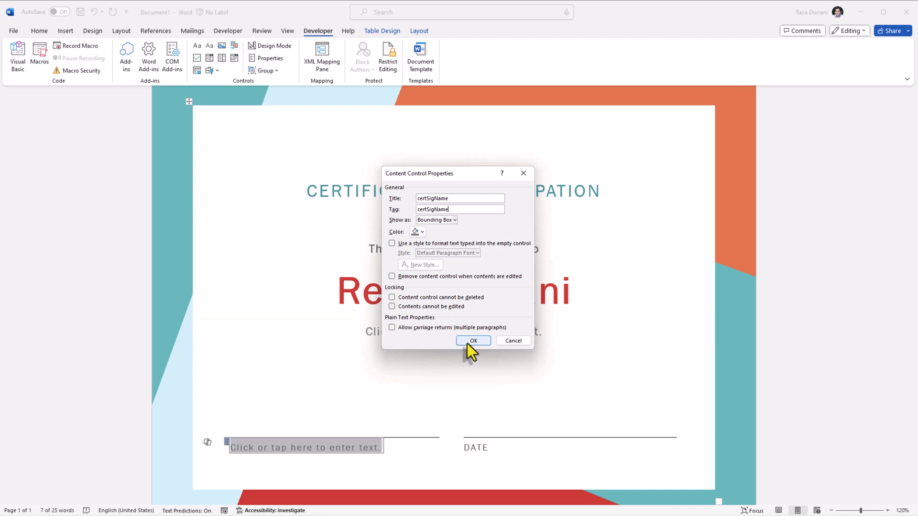
{"action": "left_click", "coordinate": [472, 340]}
{"action": "scroll", "coordinate": [361, 376], "scroll_direction": "down", "scroll_amount": 1}
{"action": "left_click", "coordinate": [362, 376]}
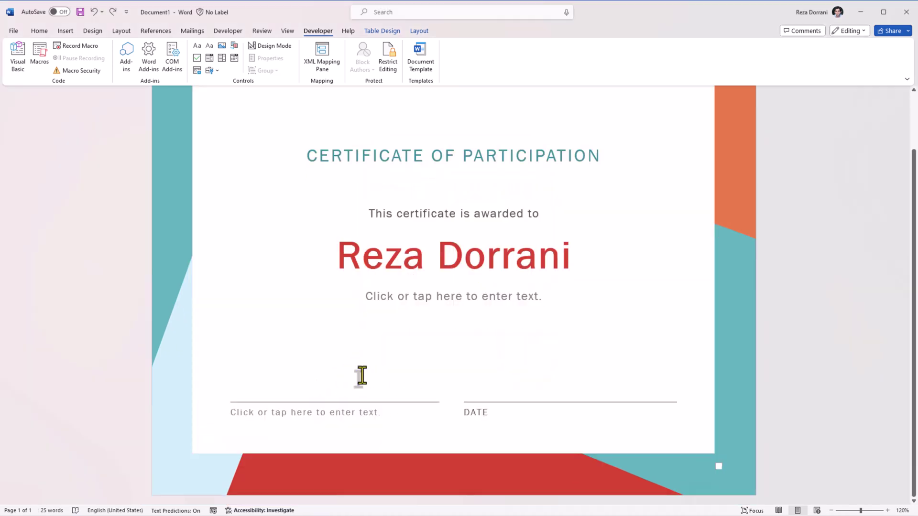
Step: Insert a picture content control above the signature line with Title and Tag picSig
{"action": "left_click", "coordinate": [336, 368]}
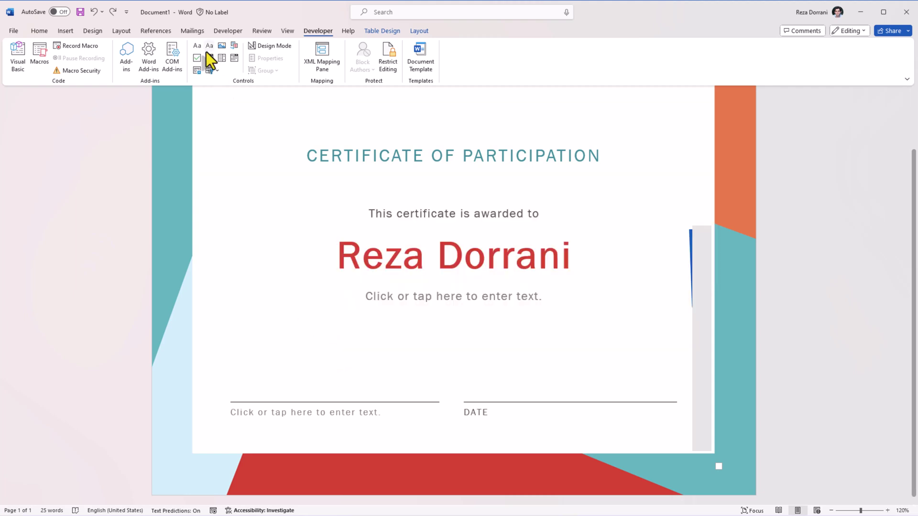
{"action": "left_click", "coordinate": [223, 45]}
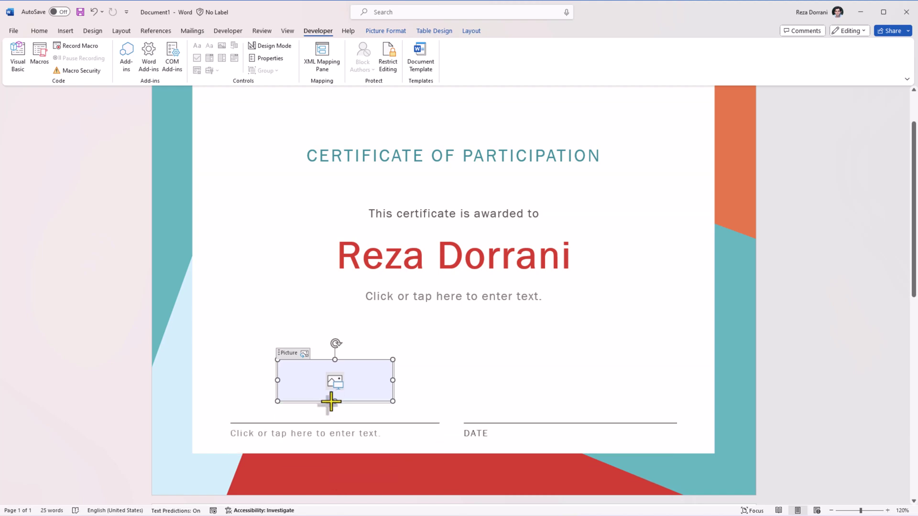
{"action": "left_click", "coordinate": [217, 49]}
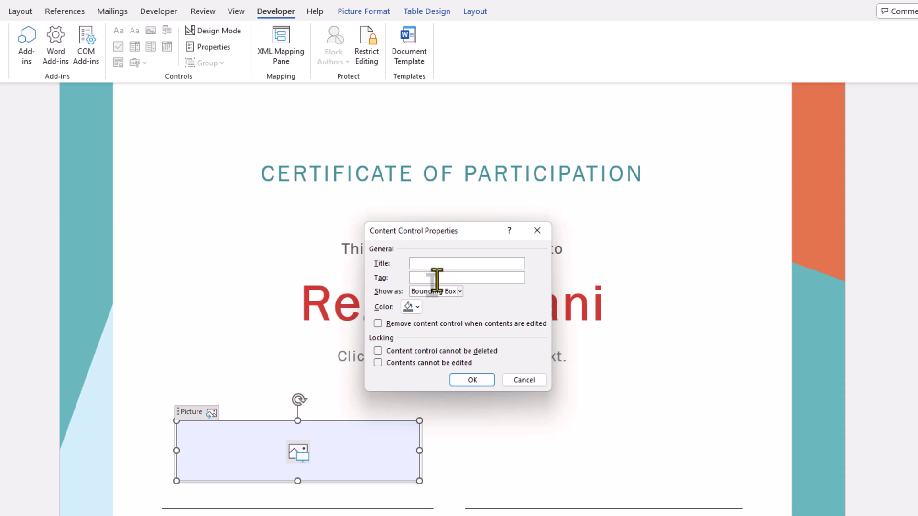
{"action": "type", "text": "picSig"}
{"action": "key", "text": "Tab"}
{"action": "type", "text": "picSig"}
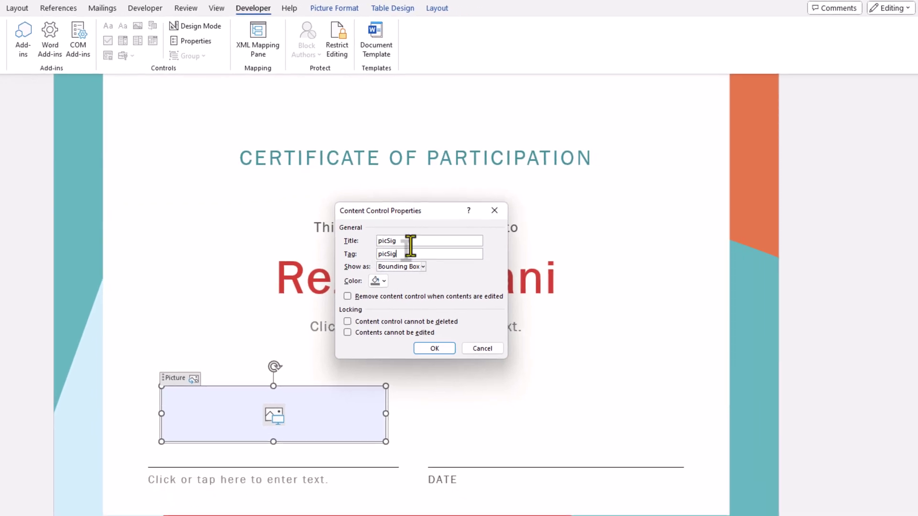
{"action": "left_click", "coordinate": [435, 348]}
{"action": "left_click", "coordinate": [433, 434]}
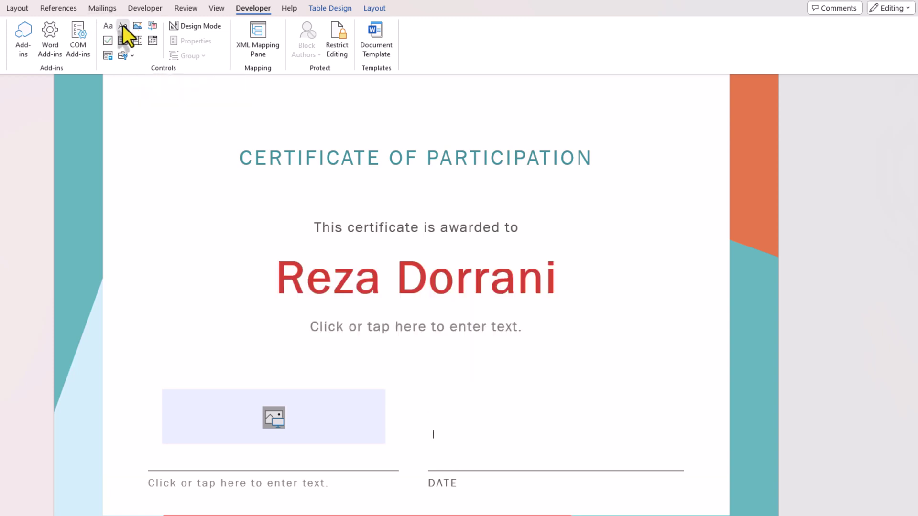
Step: Insert a plain text content control above DATE with Title and Tag certDate
{"action": "left_click", "coordinate": [122, 25]}
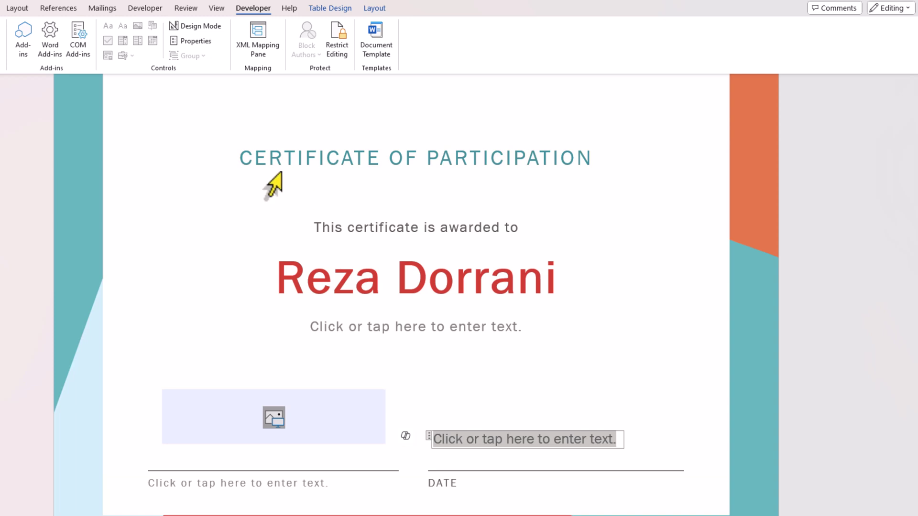
{"action": "left_click", "coordinate": [191, 41]}
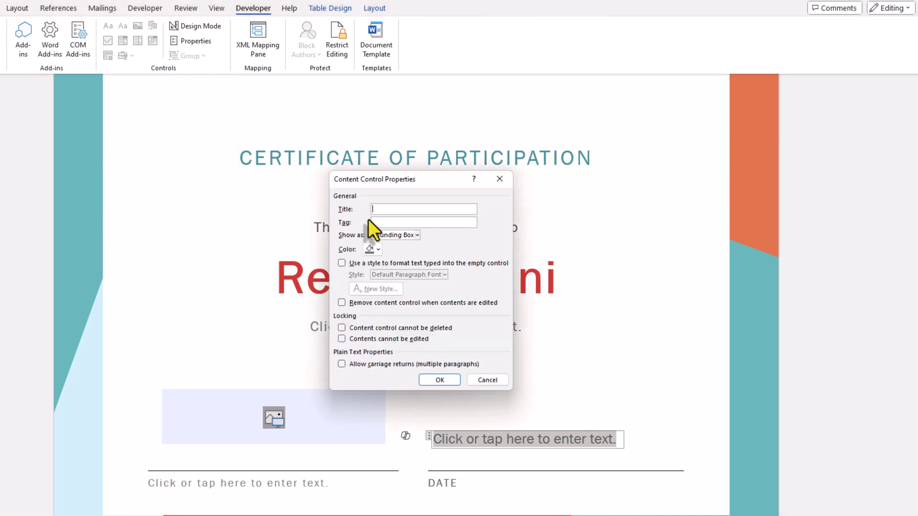
{"action": "type", "text": "certDate"}
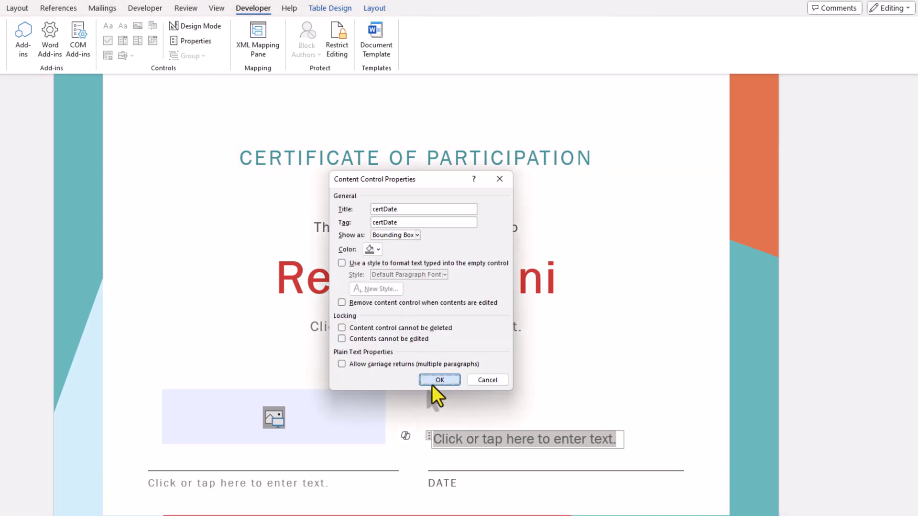
{"action": "left_click", "coordinate": [434, 380]}
Step: Enter the sample date 2/2/2024 in the certDate control and enlarge its font size
{"action": "left_click", "coordinate": [469, 438]}
{"action": "type", "text": "2/2/2024"}
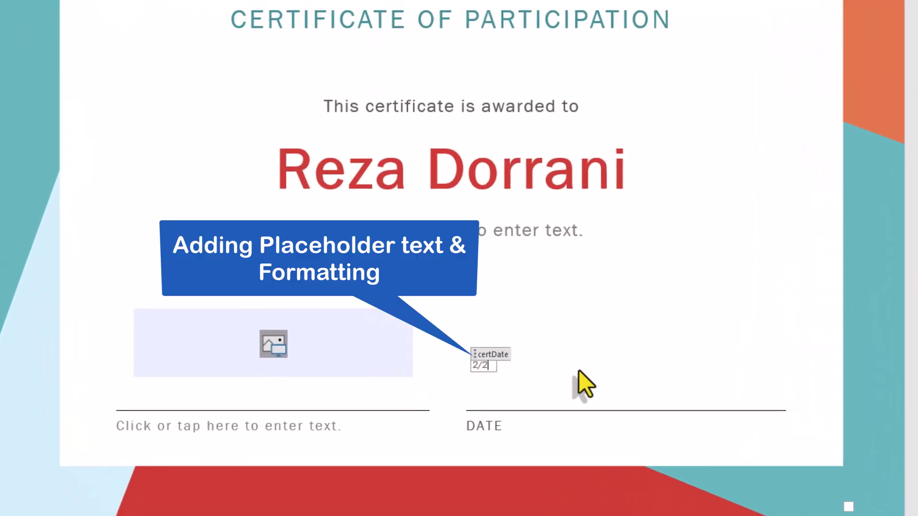
{"action": "left_click_drag", "start_coordinate": [485, 367], "coordinate": [514, 364]}
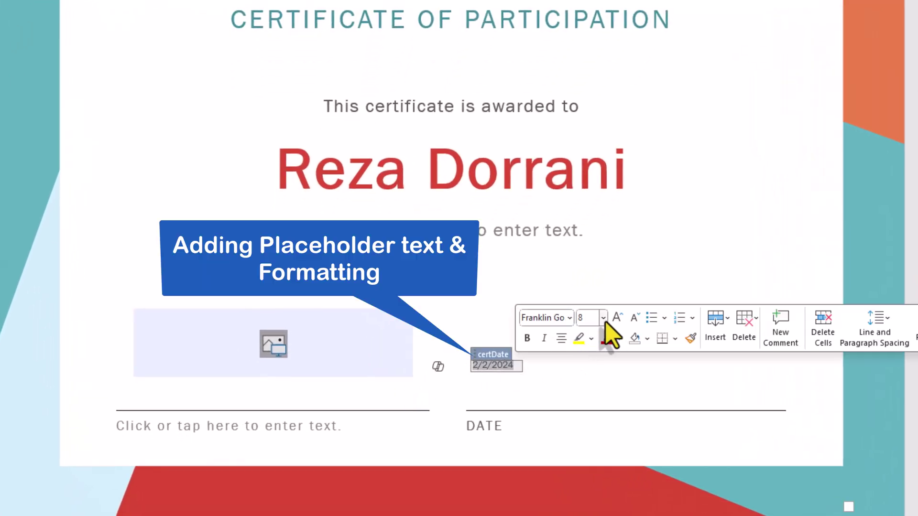
{"action": "left_click", "coordinate": [603, 317]}
{"action": "left_click", "coordinate": [598, 235]}
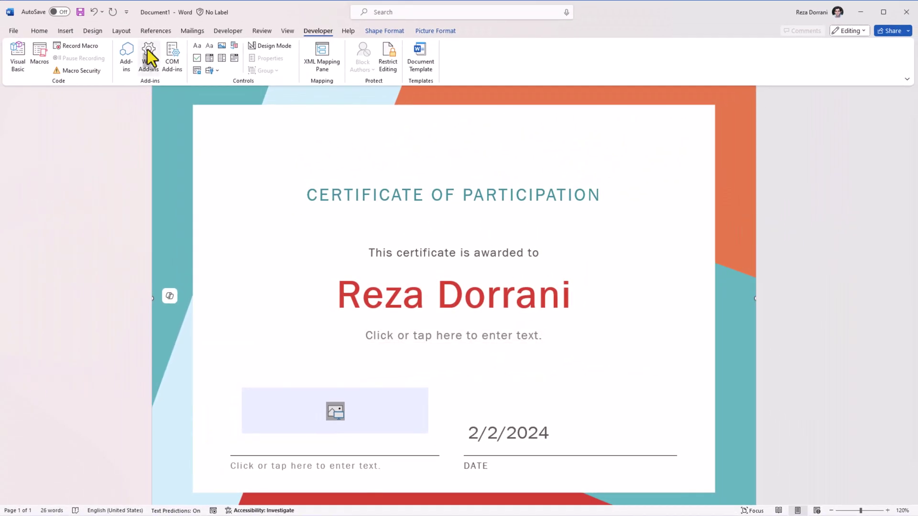
Step: Turn on AutoSave and save the certificate to OneDrive - PowerAddicts as 'Certificate Of Participation'
{"action": "left_click", "coordinate": [59, 12]}
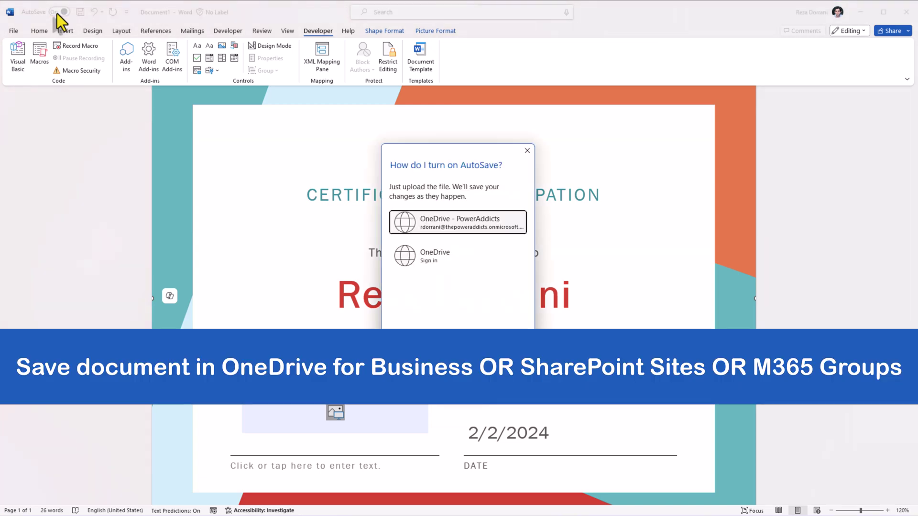
{"action": "left_click", "coordinate": [426, 225]}
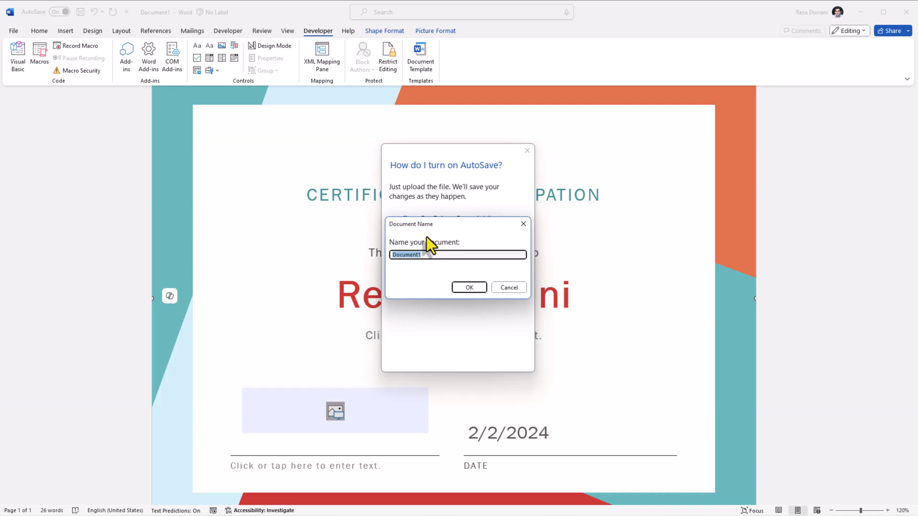
{"action": "type", "text": "Certificate Of Participation"}
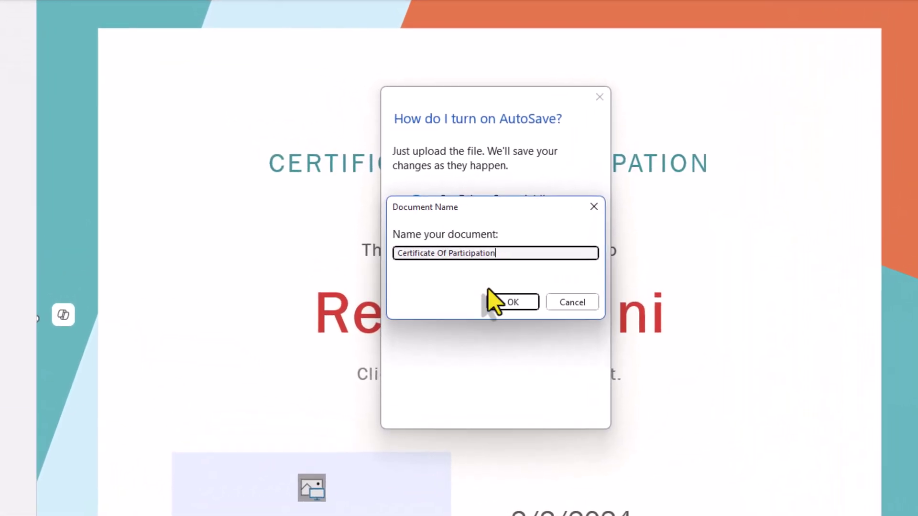
{"action": "left_click", "coordinate": [511, 303]}
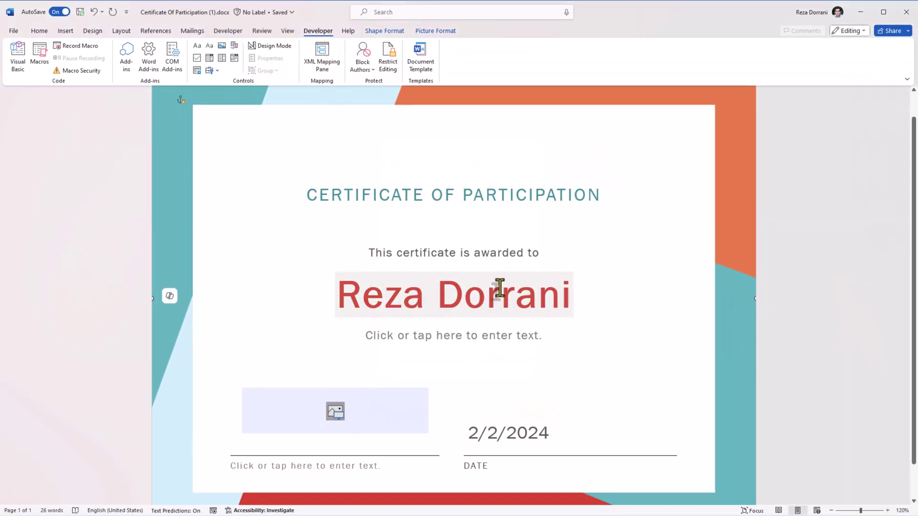
{"action": "left_click", "coordinate": [861, 12]}
Step: Move the Certificate Of Participation file into the OneDrive Templates folder and open that folder
{"action": "scroll", "coordinate": [229, 248], "scroll_direction": "down", "scroll_amount": 7}
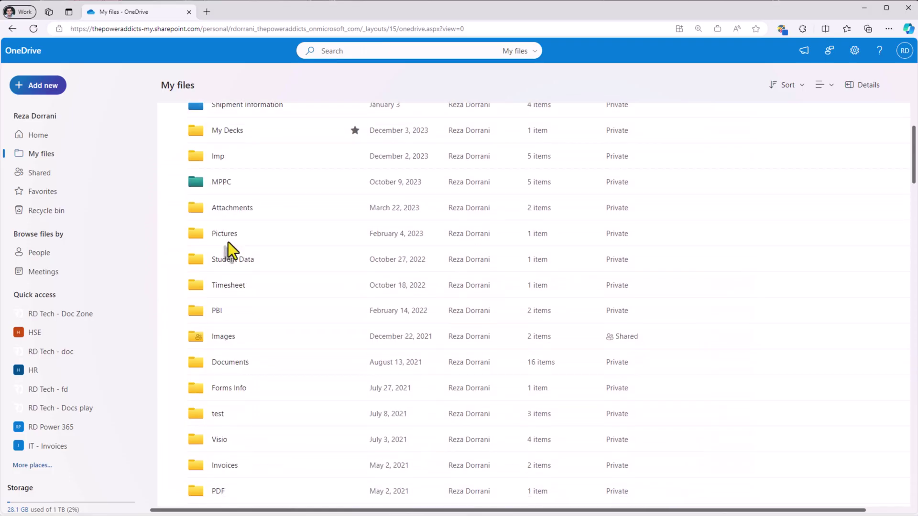
{"action": "left_click", "coordinate": [171, 483]}
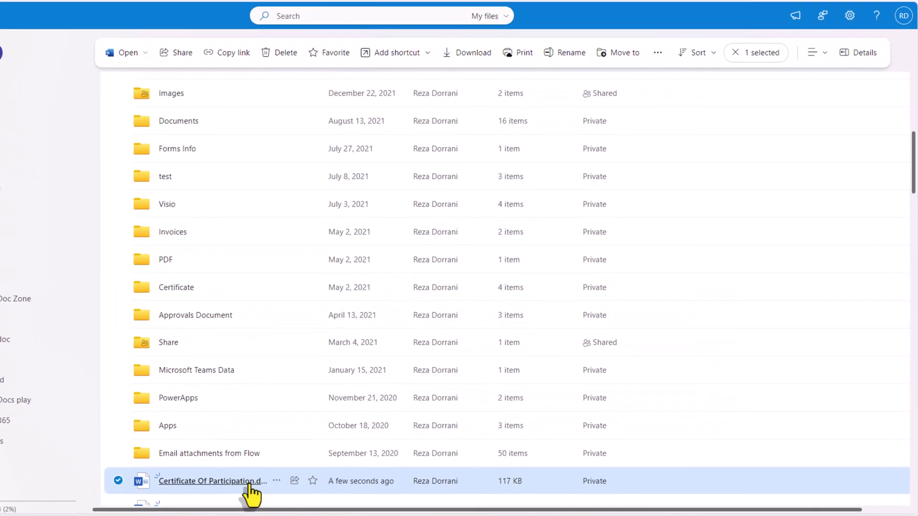
{"action": "left_click", "coordinate": [321, 483]}
{"action": "left_click", "coordinate": [287, 397]}
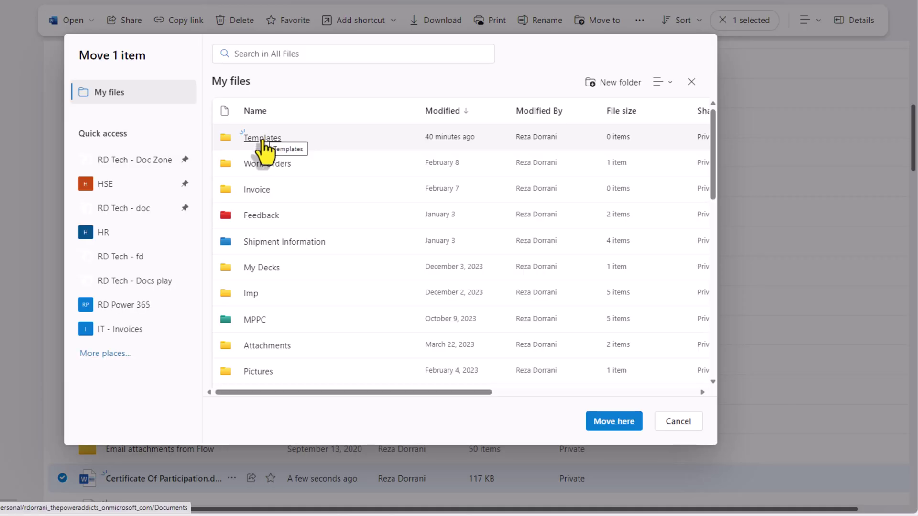
{"action": "left_click", "coordinate": [262, 139]}
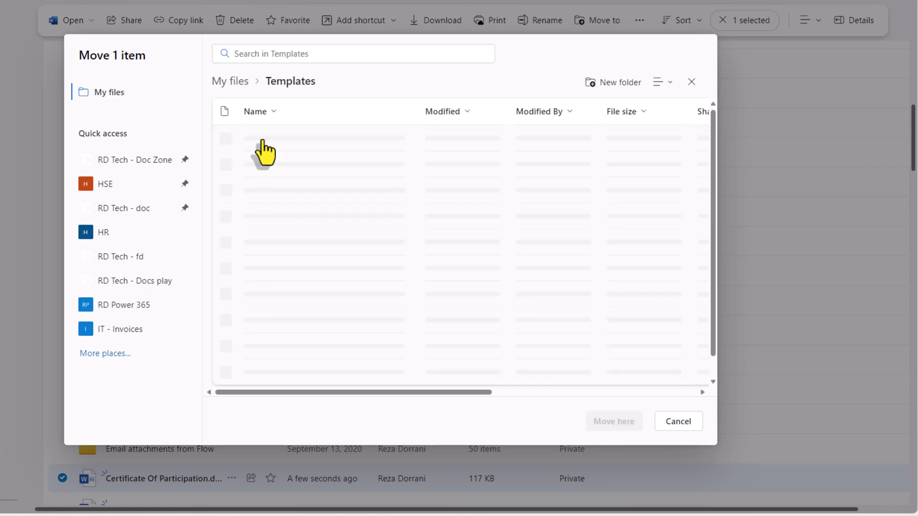
{"action": "left_click", "coordinate": [602, 424]}
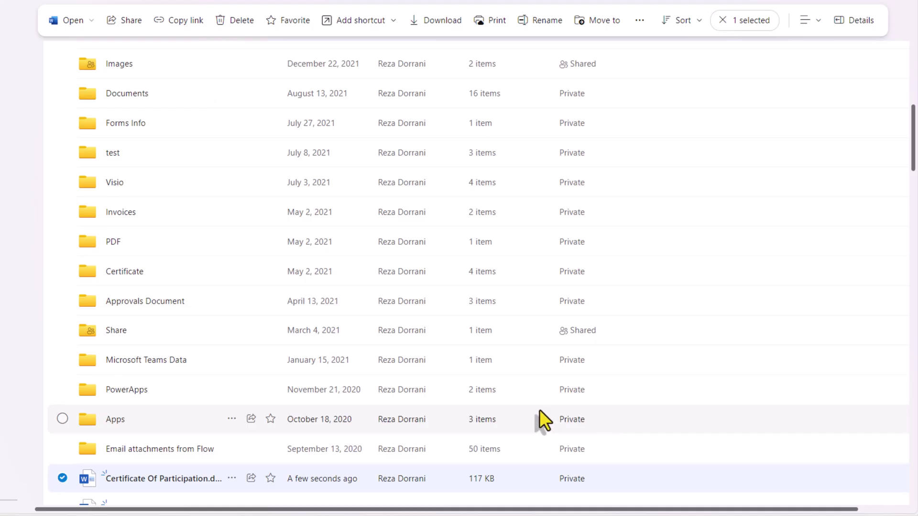
{"action": "scroll", "coordinate": [260, 231], "scroll_direction": "up", "scroll_amount": 10}
{"action": "left_click", "coordinate": [121, 88]}
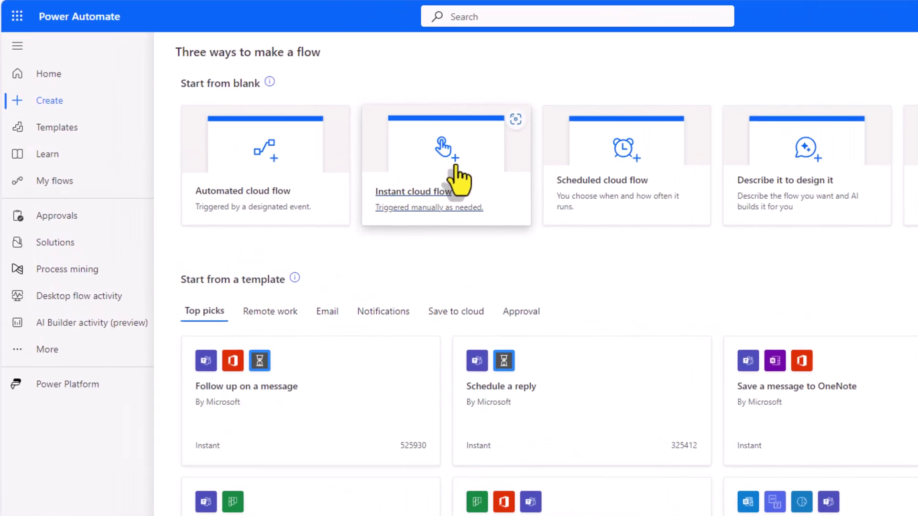
Step: Create an instant cloud flow 'Create Certificate of Participation' with the Manually trigger a flow trigger
{"action": "left_click", "coordinate": [457, 180]}
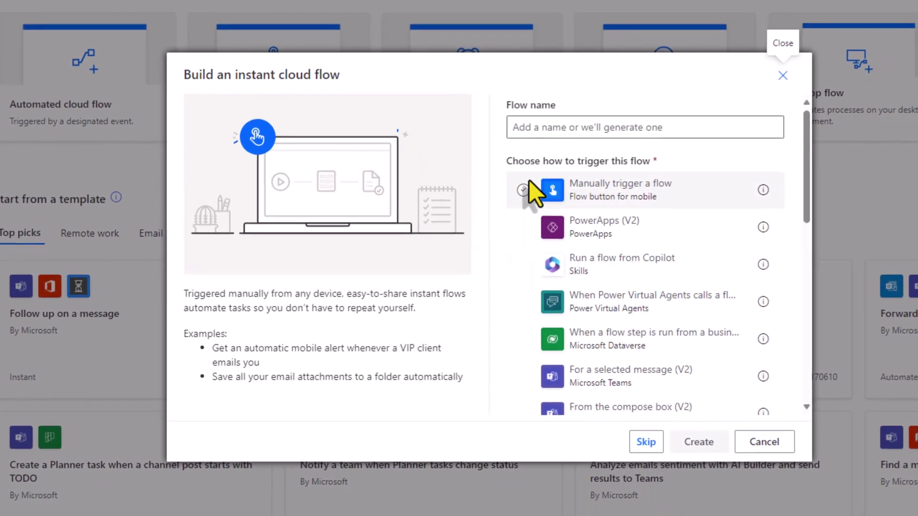
{"action": "left_click", "coordinate": [689, 213]}
{"action": "type", "text": "Create Certificate of Participation"}
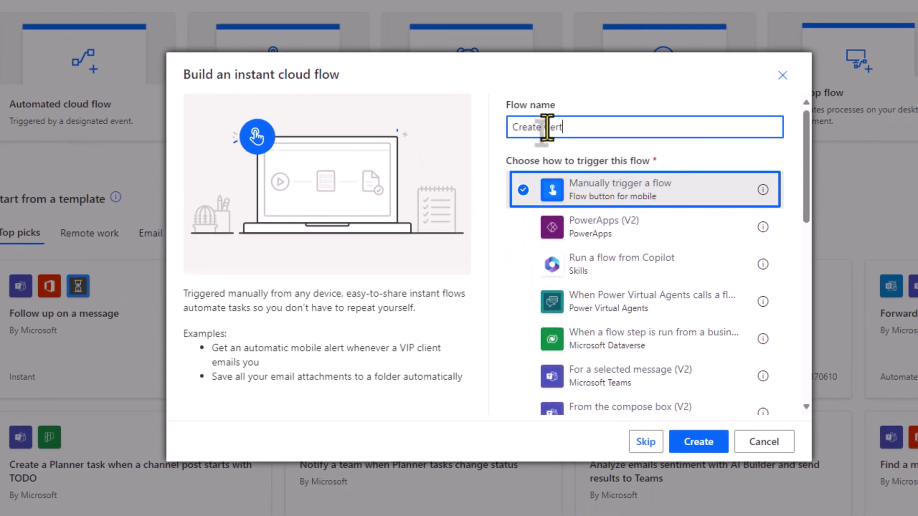
{"action": "left_click", "coordinate": [698, 442]}
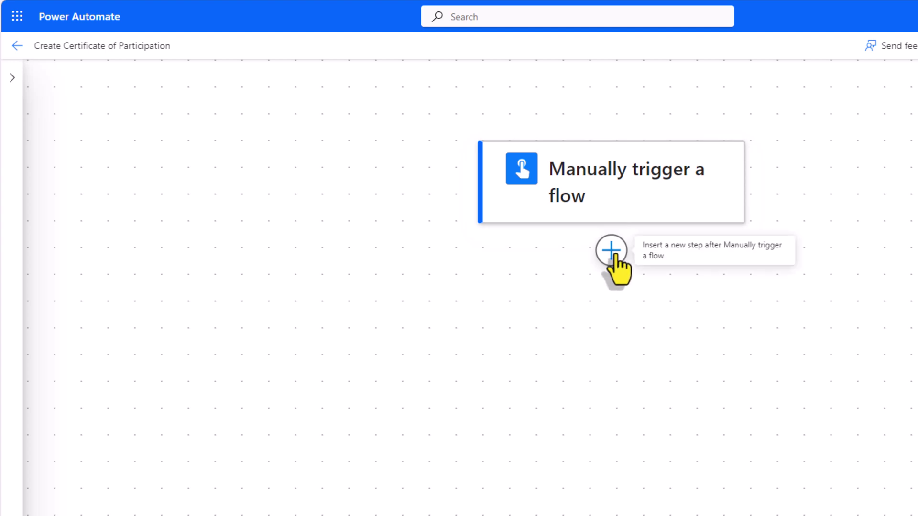
Step: Add the Populate a Microsoft Word template action below the manual trigger, found by searching 'wo'
{"action": "left_click", "coordinate": [611, 252]}
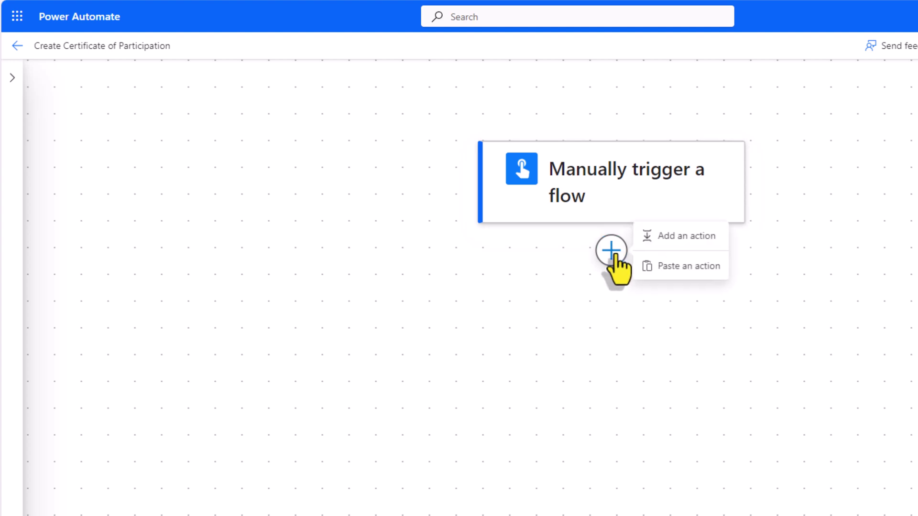
{"action": "left_click", "coordinate": [678, 235]}
{"action": "type", "text": "word"}
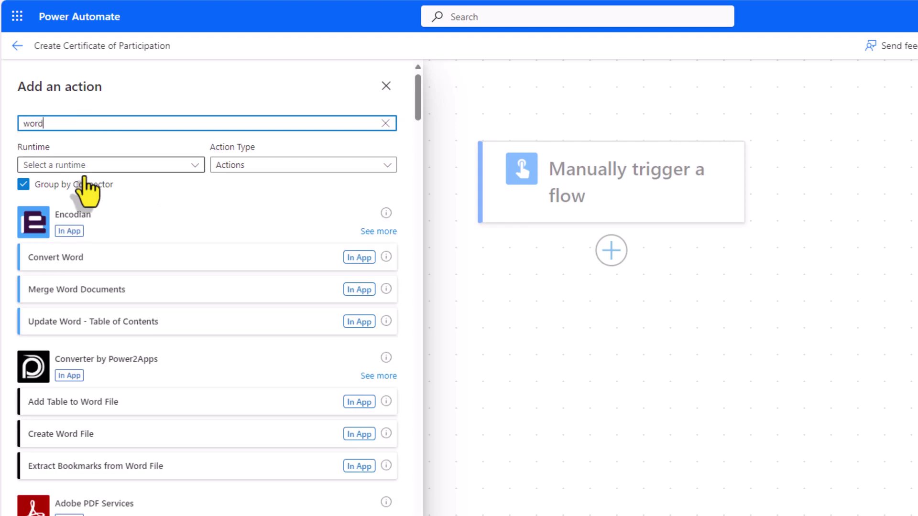
{"action": "scroll", "coordinate": [139, 307], "scroll_direction": "down", "scroll_amount": 3}
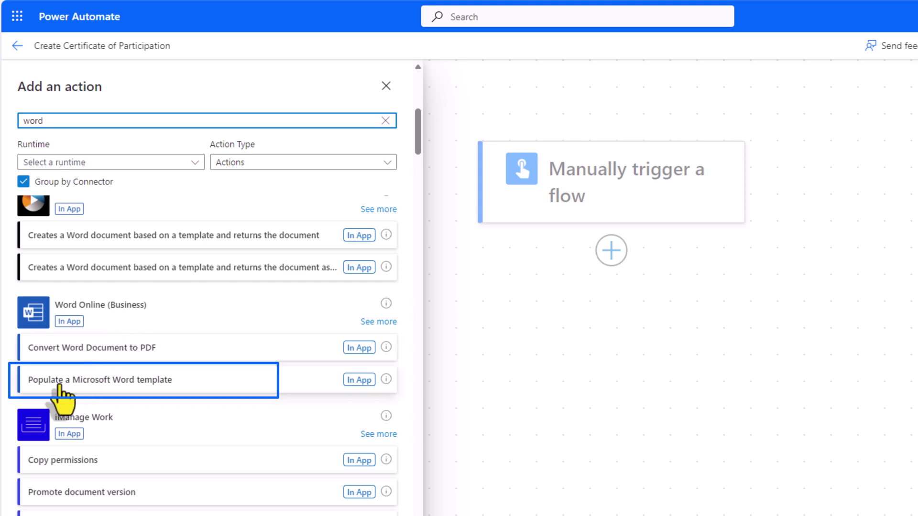
{"action": "left_click", "coordinate": [140, 388]}
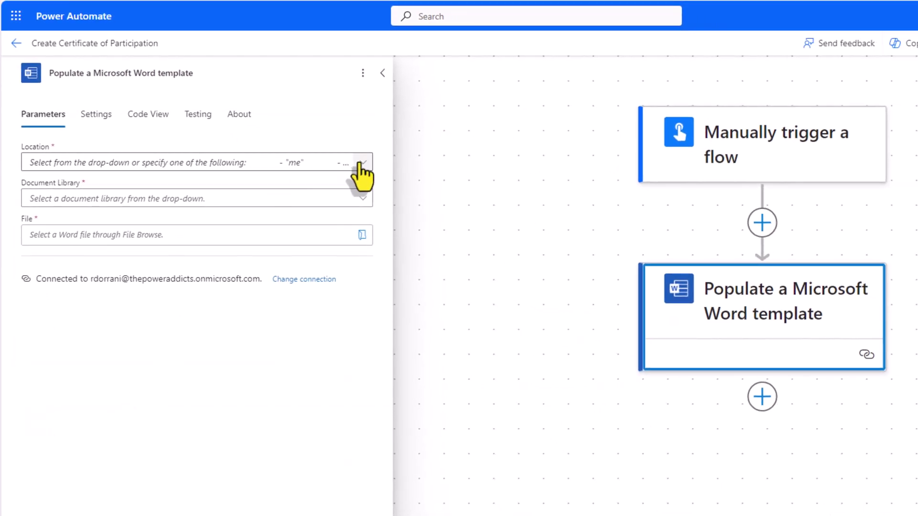
Step: Set the Word action to OneDrive for Business, library OneDrive, file Templates/Certificate Of Participation.docx
{"action": "left_click", "coordinate": [359, 164]}
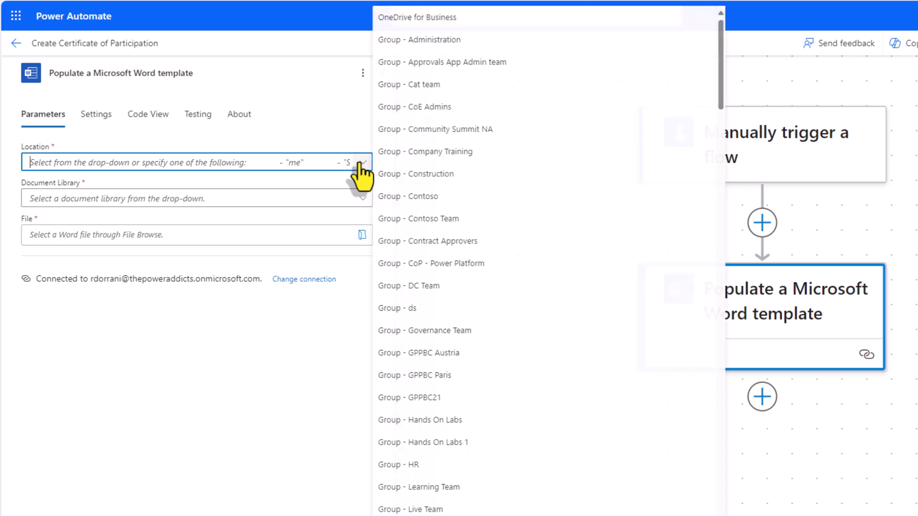
{"action": "left_click", "coordinate": [431, 19]}
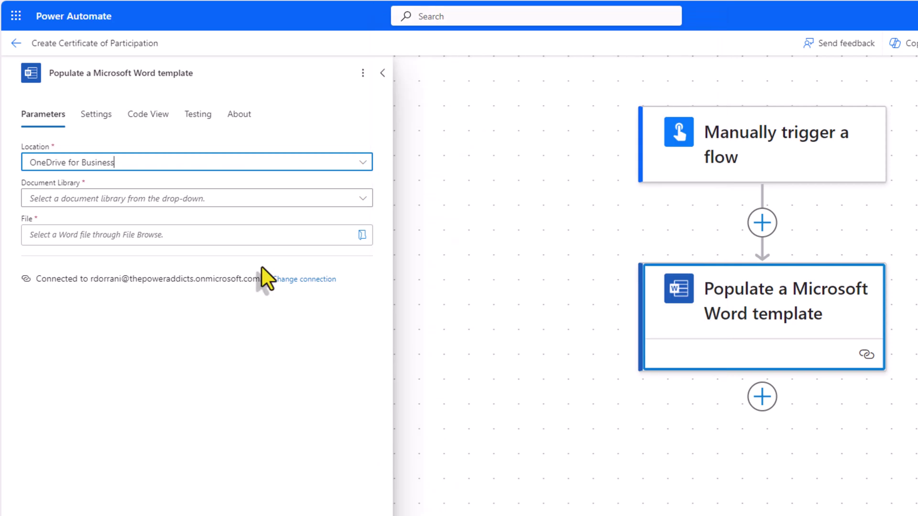
{"action": "left_click", "coordinate": [359, 200]}
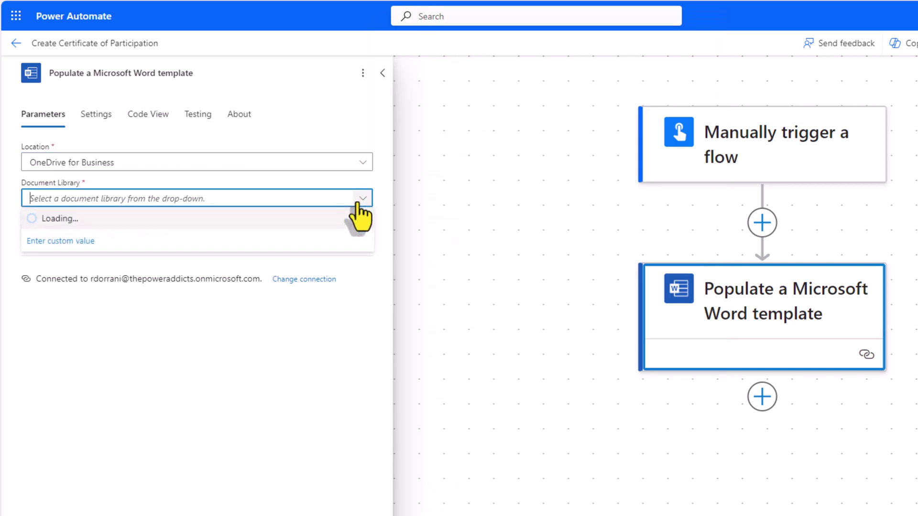
{"action": "left_click", "coordinate": [98, 219]}
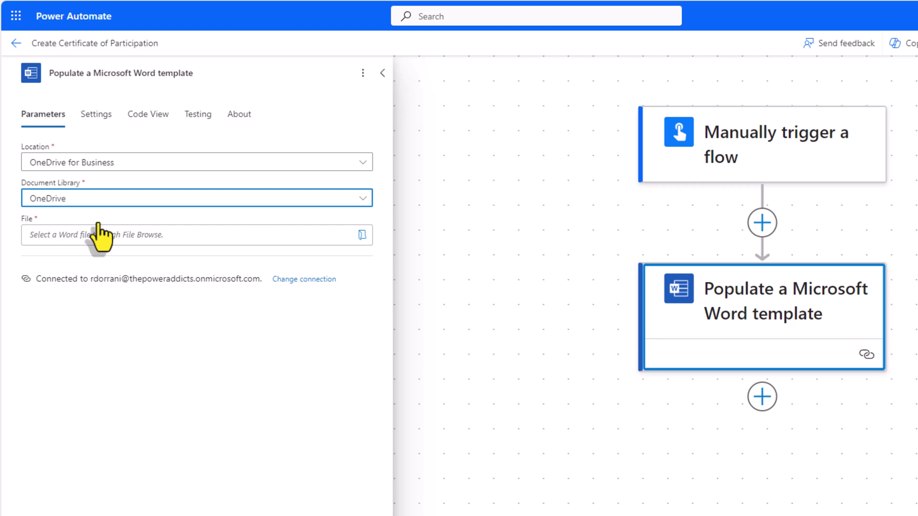
{"action": "left_click", "coordinate": [362, 237]}
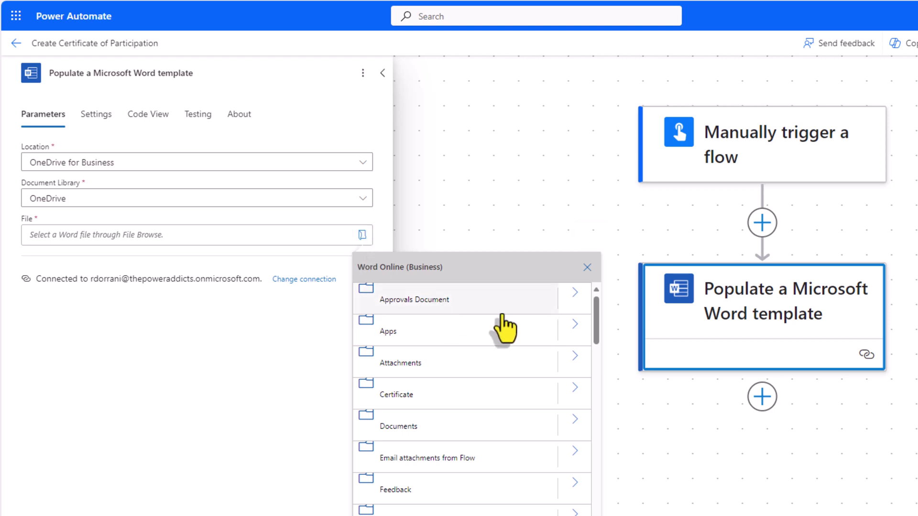
{"action": "left_click_drag", "start_coordinate": [596, 330], "coordinate": [610, 445]}
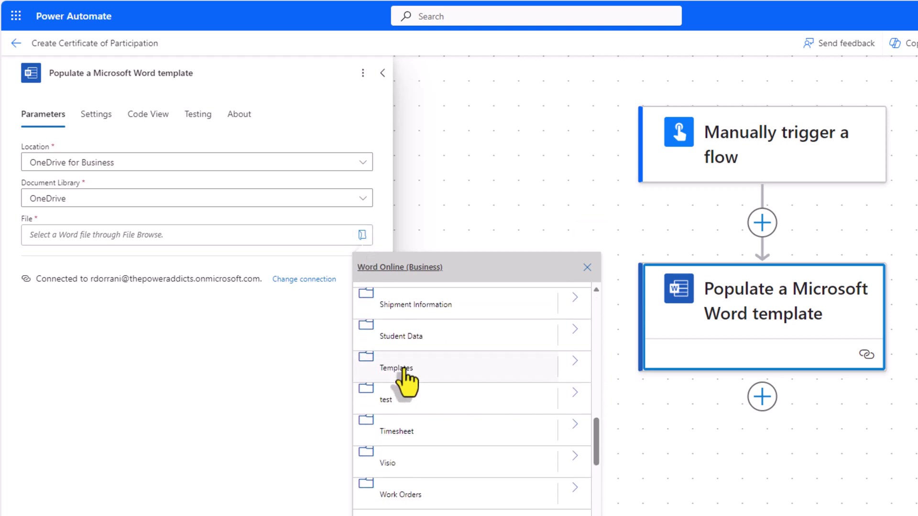
{"action": "left_click", "coordinate": [575, 365]}
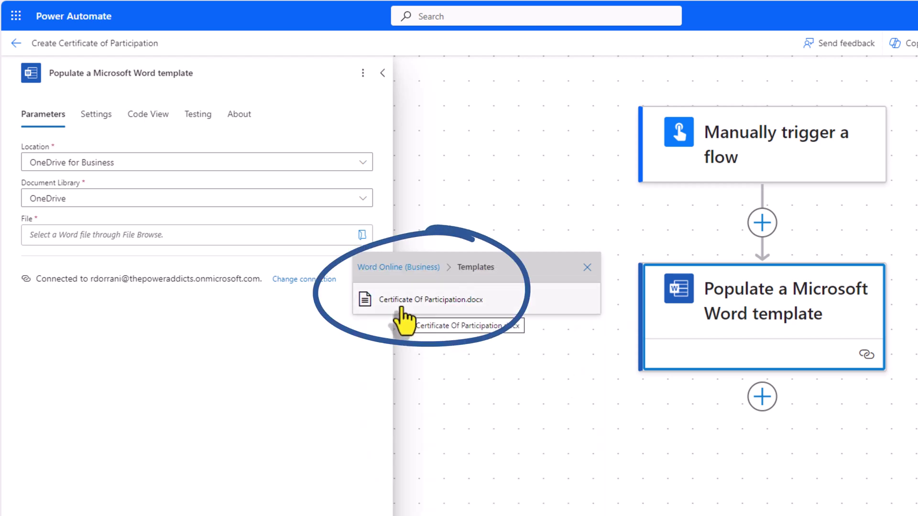
{"action": "left_click", "coordinate": [403, 308]}
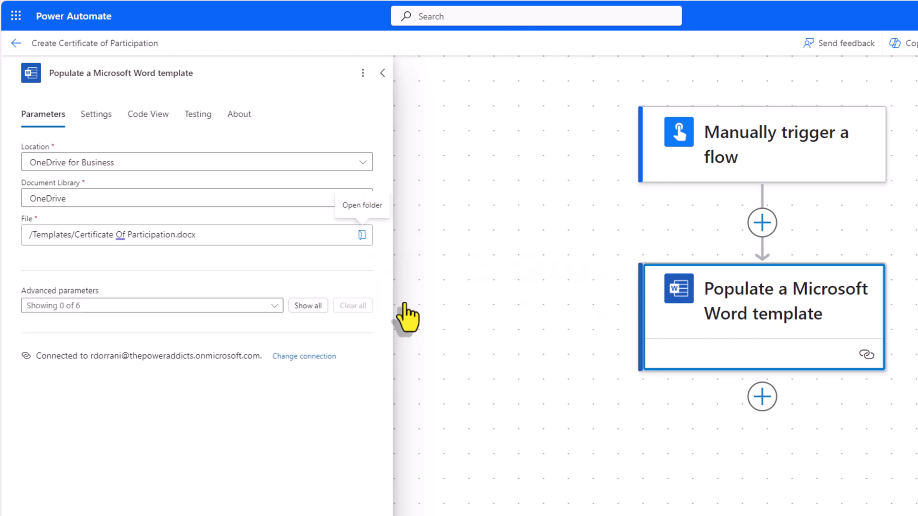
Step: Show all six template fields under Advanced parameters and inspect the CertAwardedTo field
{"action": "left_click", "coordinate": [307, 306]}
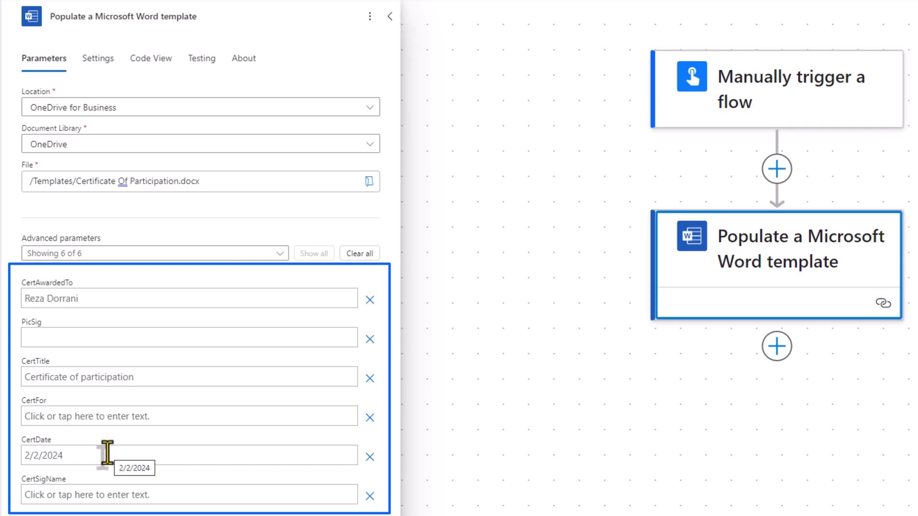
{"action": "left_click", "coordinate": [45, 301]}
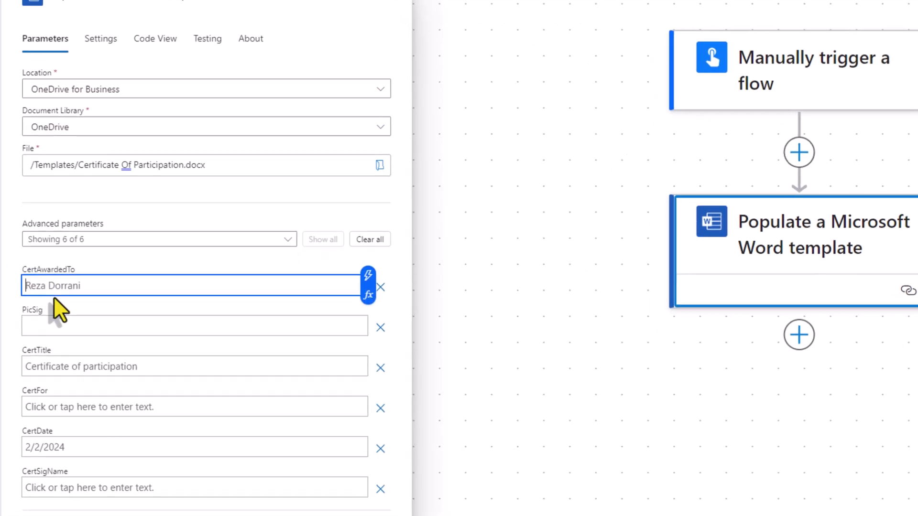
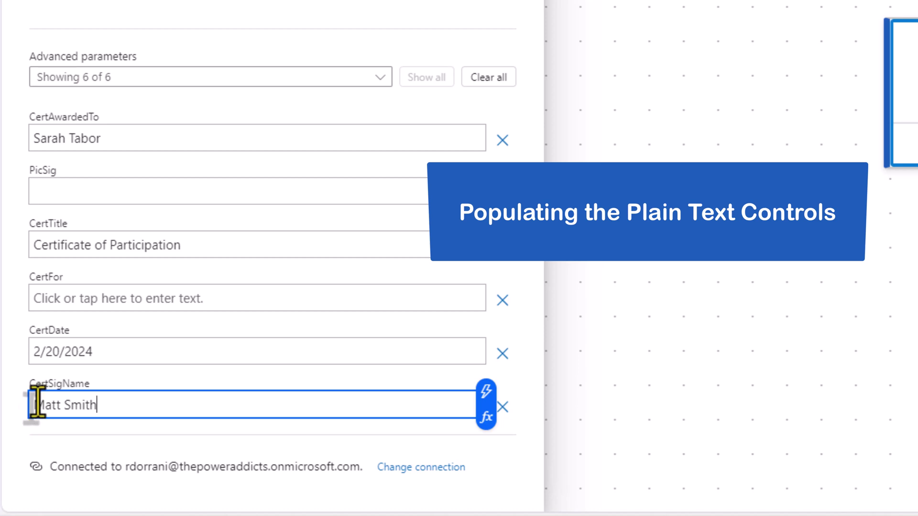
Step: Select the PicSig field and preview signature.png in the SharePoint HR Documents library
{"action": "left_click", "coordinate": [73, 192]}
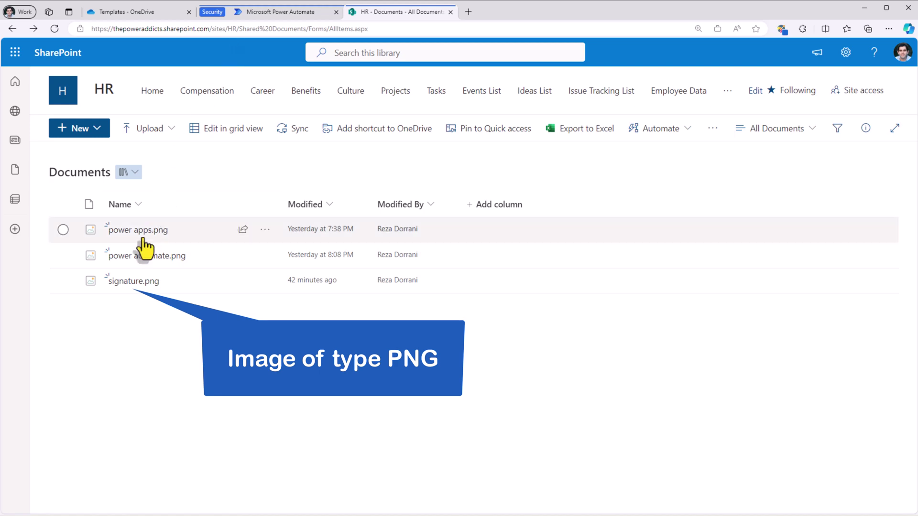
{"action": "left_click", "coordinate": [132, 285]}
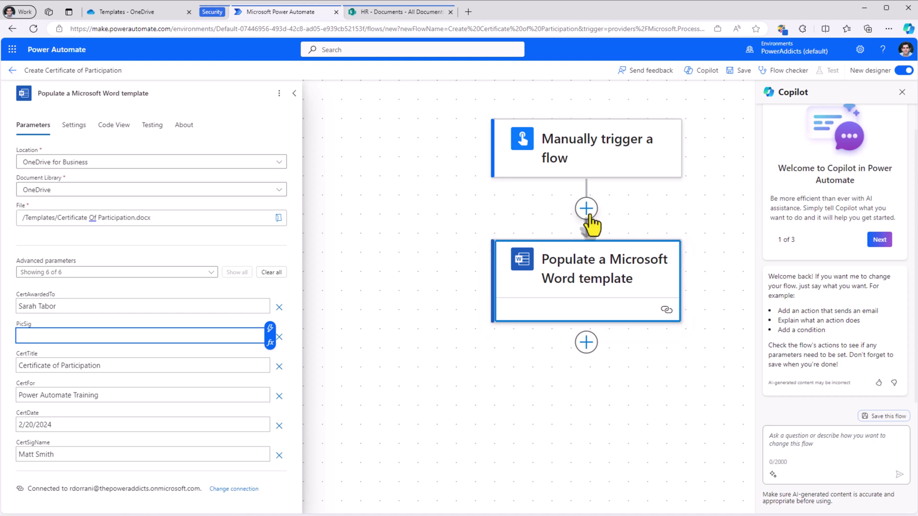
Step: Insert a SharePoint Get file content action before the Word template action
{"action": "left_click", "coordinate": [586, 209]}
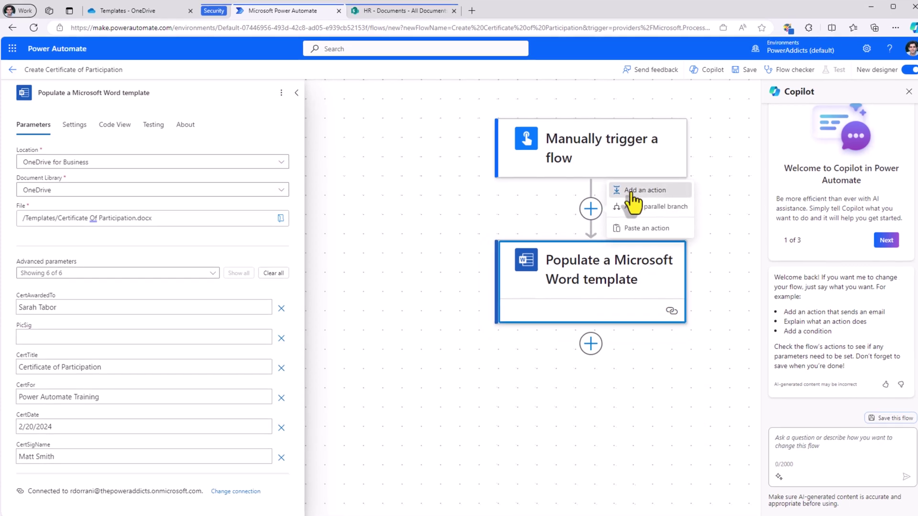
{"action": "left_click", "coordinate": [626, 192]}
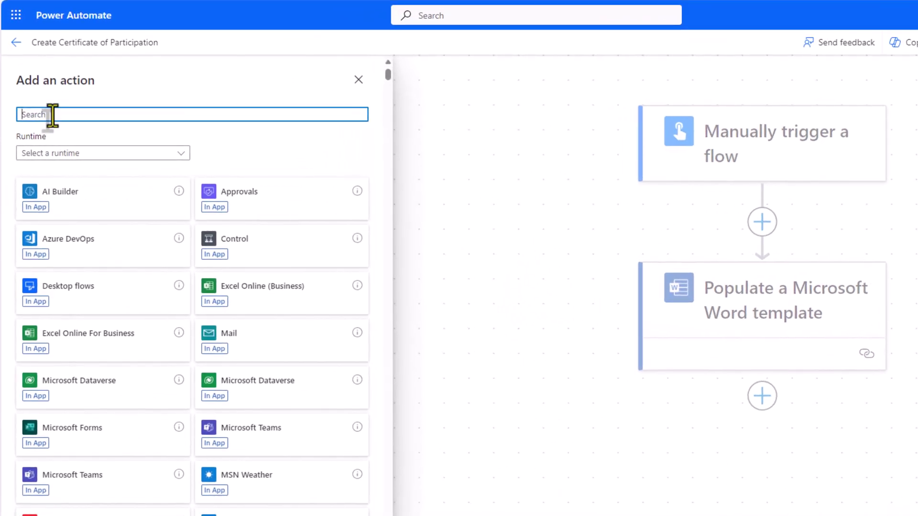
{"action": "type", "text": "get file content"}
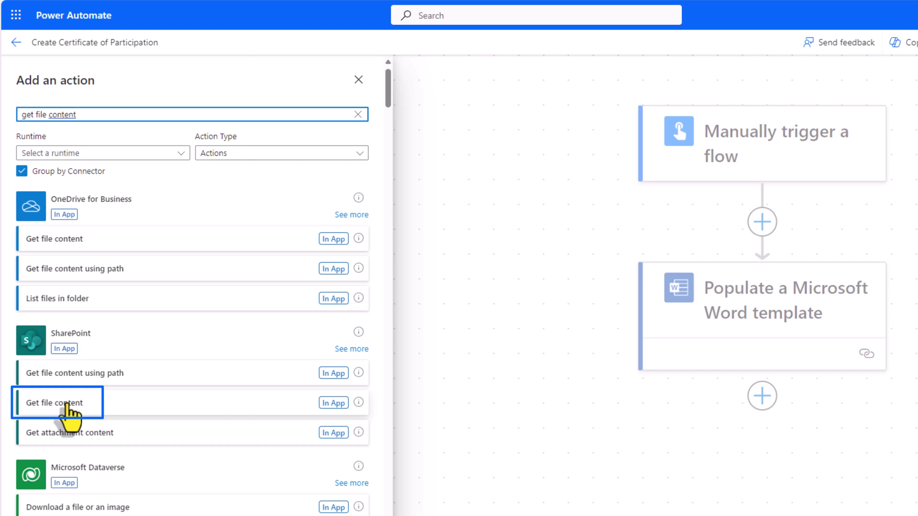
{"action": "left_click", "coordinate": [68, 403]}
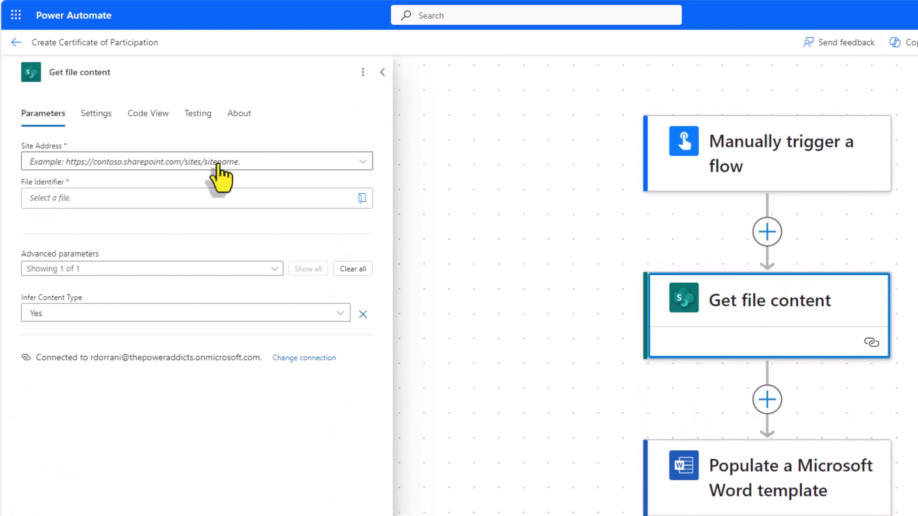
Step: Point Get file content at the HR site's /Shared Documents/signature.png
{"action": "left_click", "coordinate": [213, 161]}
{"action": "type", "text": "hr"}
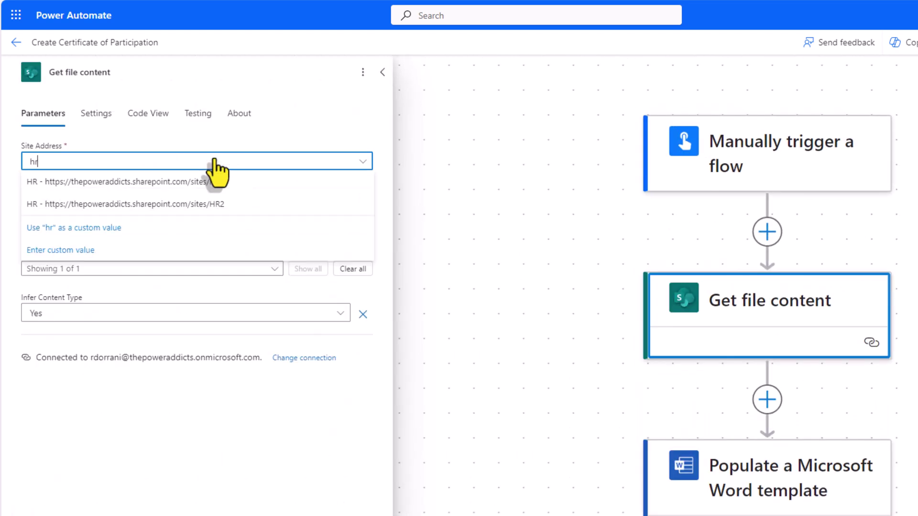
{"action": "left_click", "coordinate": [214, 182]}
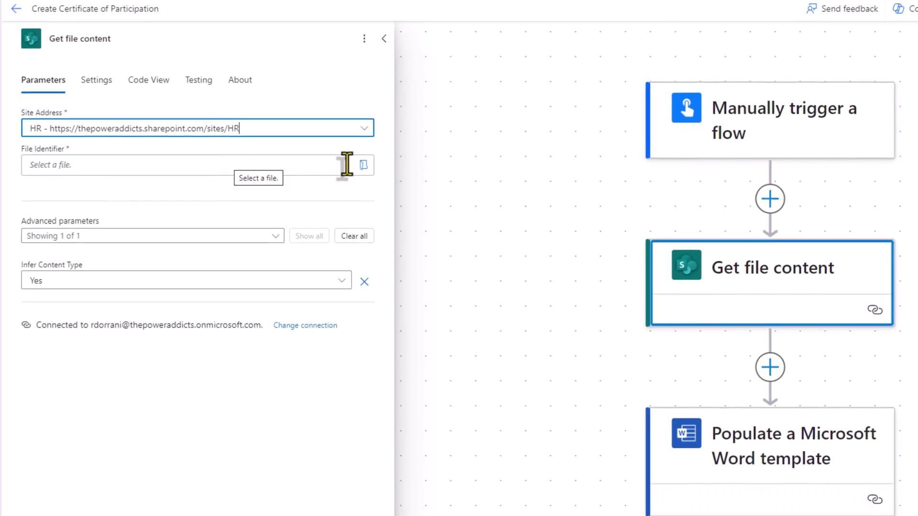
{"action": "left_click", "coordinate": [364, 166]}
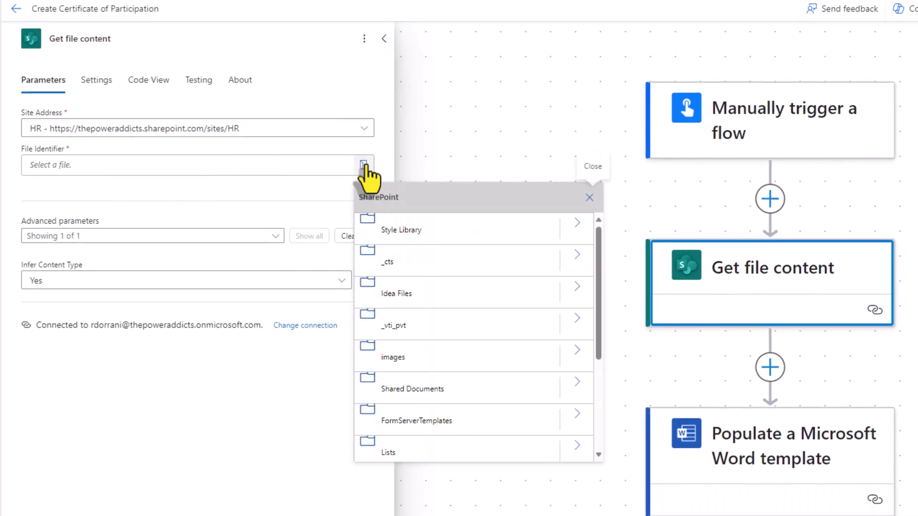
{"action": "scroll", "coordinate": [478, 310], "scroll_direction": "down", "scroll_amount": 3}
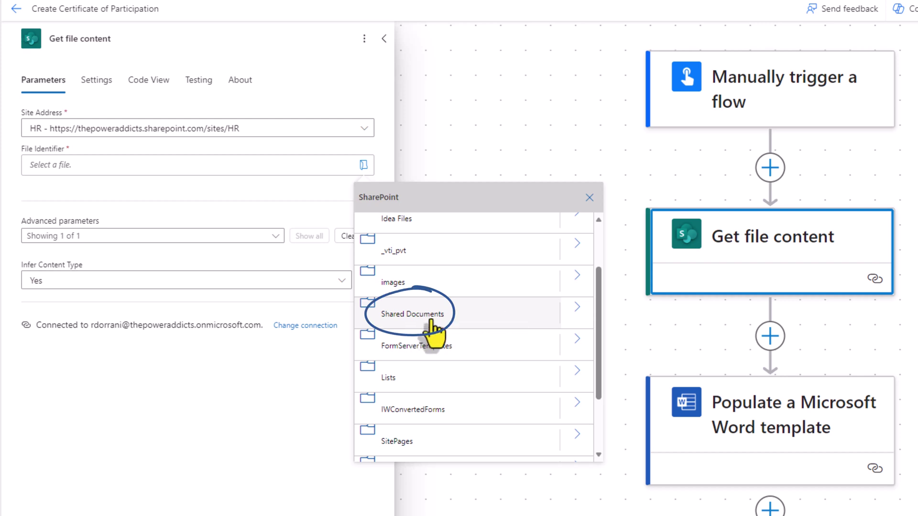
{"action": "left_click", "coordinate": [576, 308]}
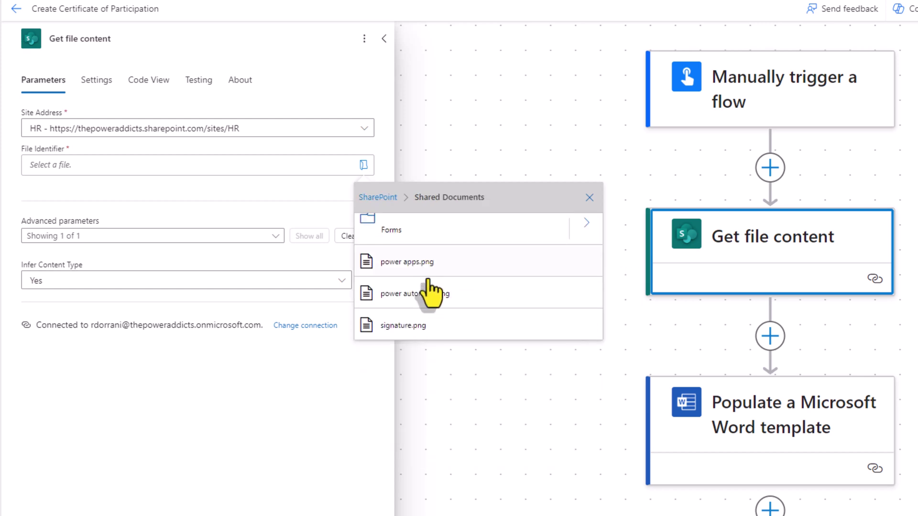
{"action": "left_click", "coordinate": [415, 332]}
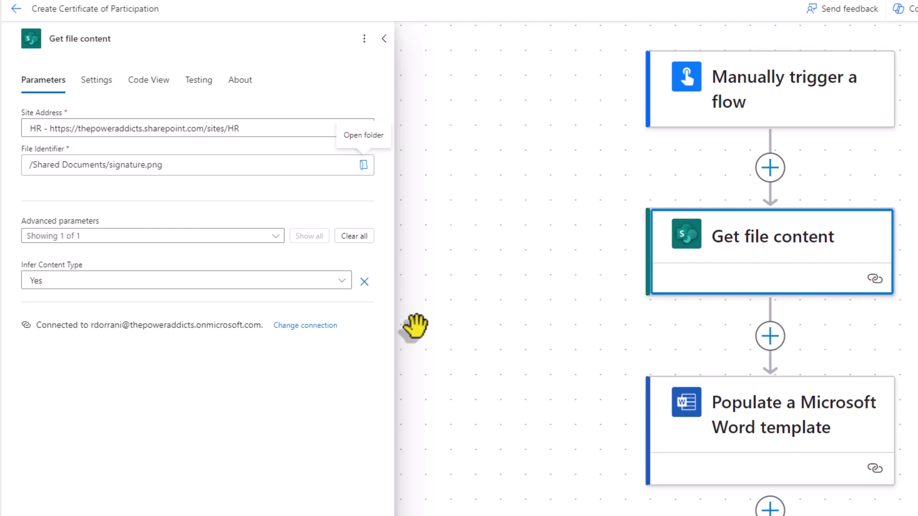
{"action": "left_click", "coordinate": [721, 426]}
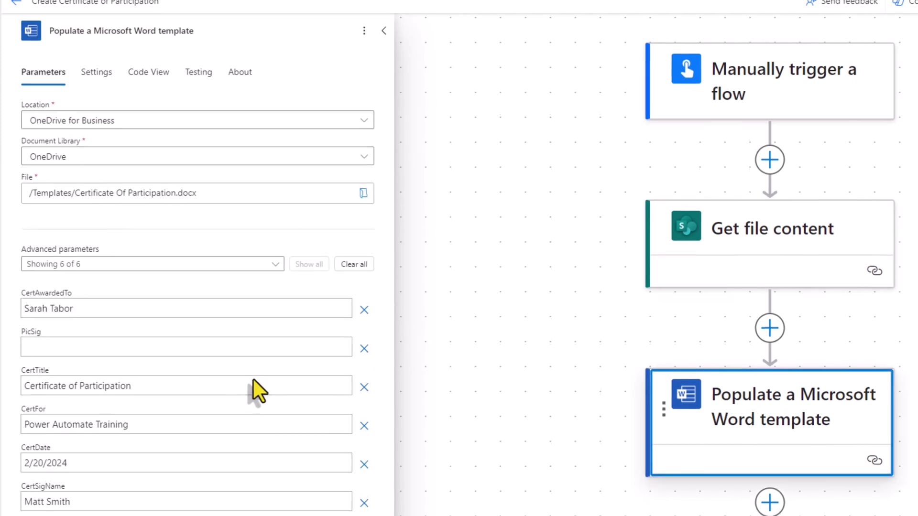
Step: Map the Word template's PicSig field to File Content from Get file content
{"action": "left_click", "coordinate": [37, 351]}
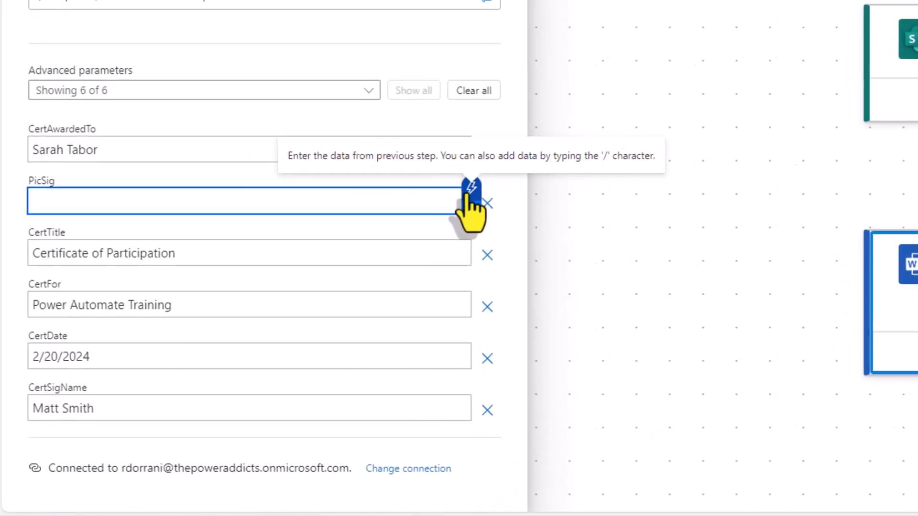
{"action": "left_click", "coordinate": [485, 180]}
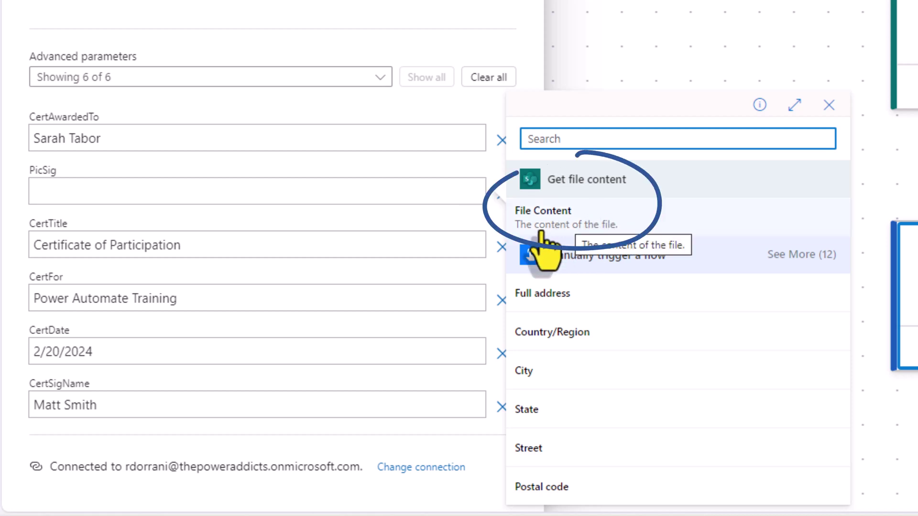
{"action": "left_click", "coordinate": [566, 222]}
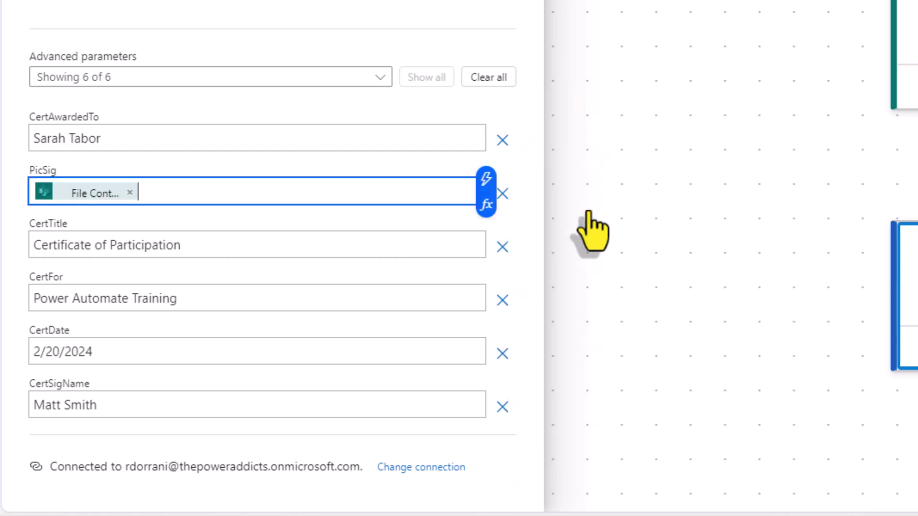
{"action": "left_click", "coordinate": [775, 277]}
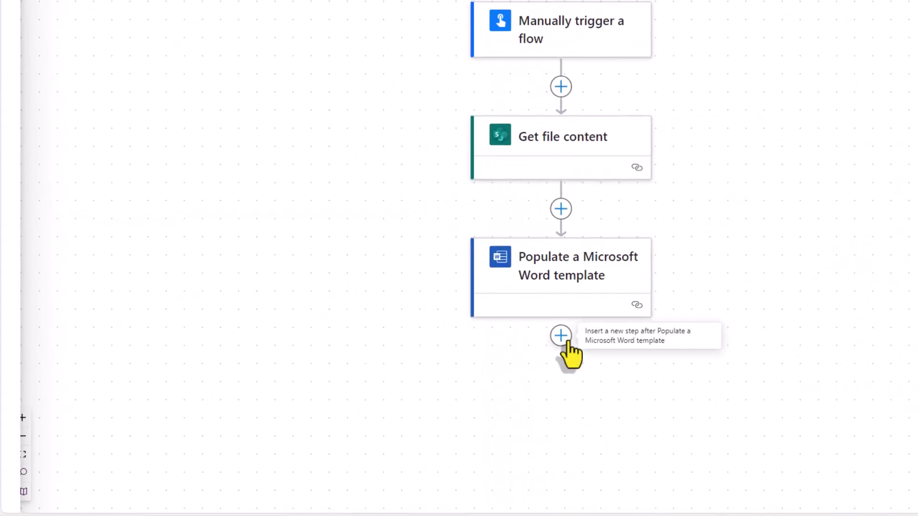
{"action": "left_click", "coordinate": [564, 338]}
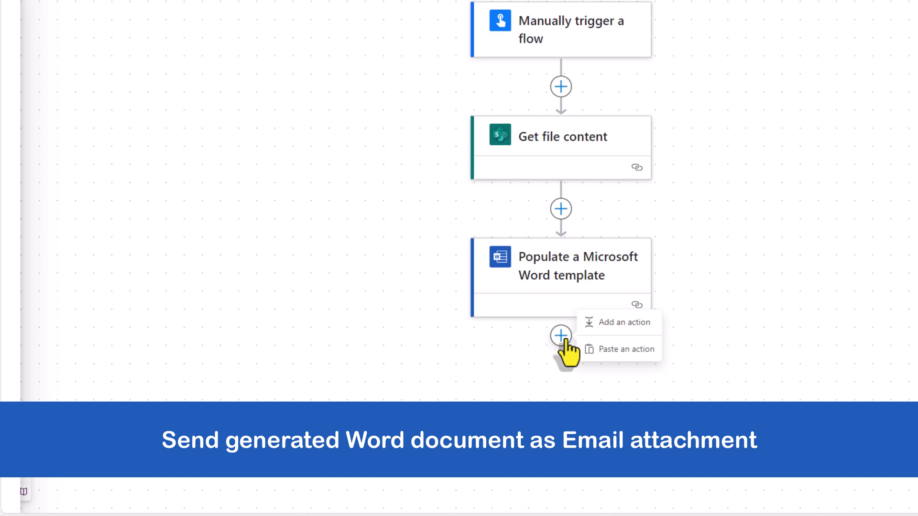
Step: Add an Outlook Send an email (V2) action after the Word template
{"action": "left_click", "coordinate": [621, 323]}
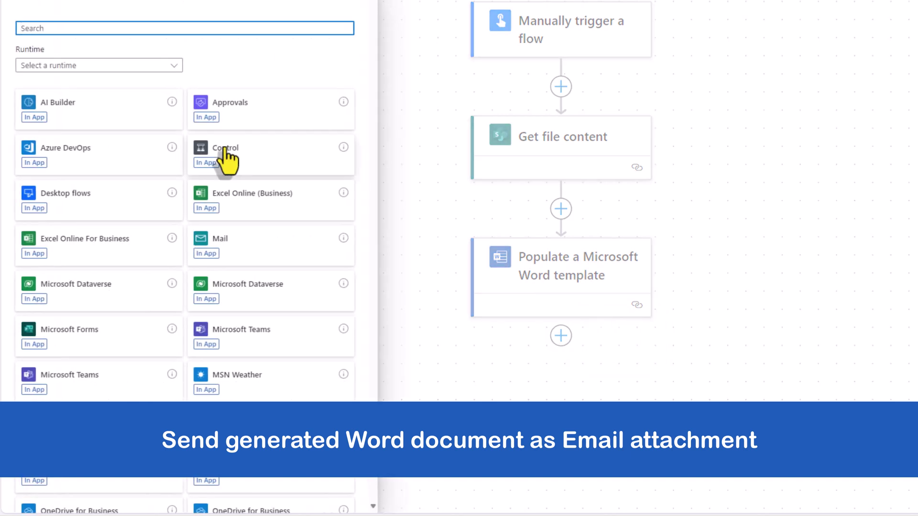
{"action": "type", "text": "send an email"}
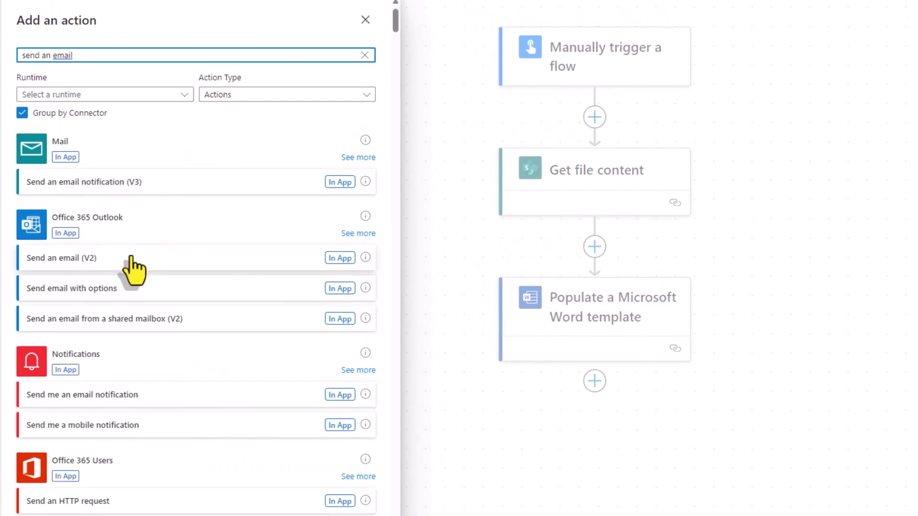
{"action": "left_click", "coordinate": [96, 261]}
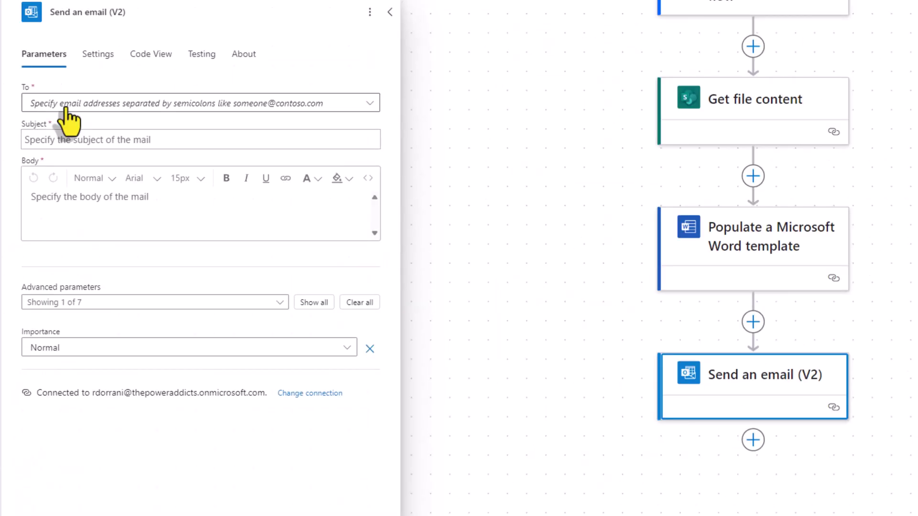
Step: Address the email to the recipient, with subject 'Certificate of Participation' and a short body
{"action": "left_click", "coordinate": [66, 108]}
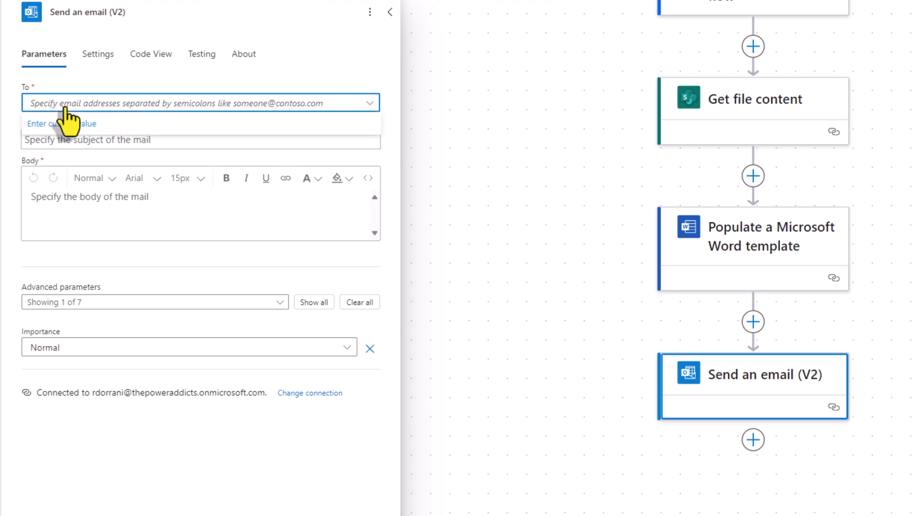
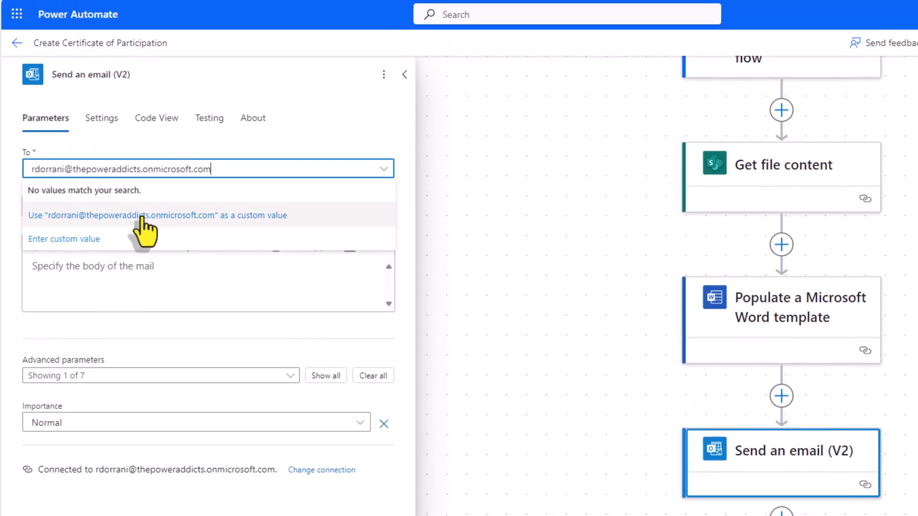
{"action": "left_click", "coordinate": [142, 195]}
{"action": "left_click", "coordinate": [138, 208]}
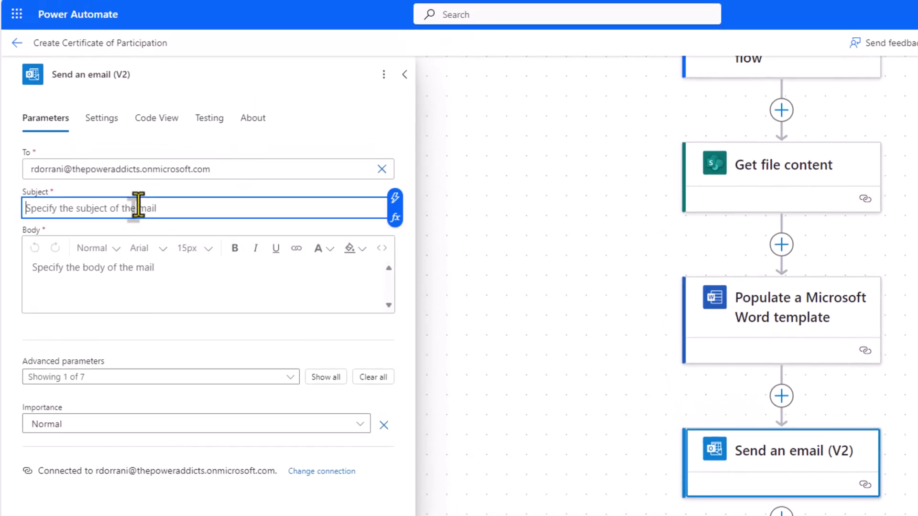
{"action": "type", "text": "Certificate of Participation"}
{"action": "left_click", "coordinate": [96, 287]}
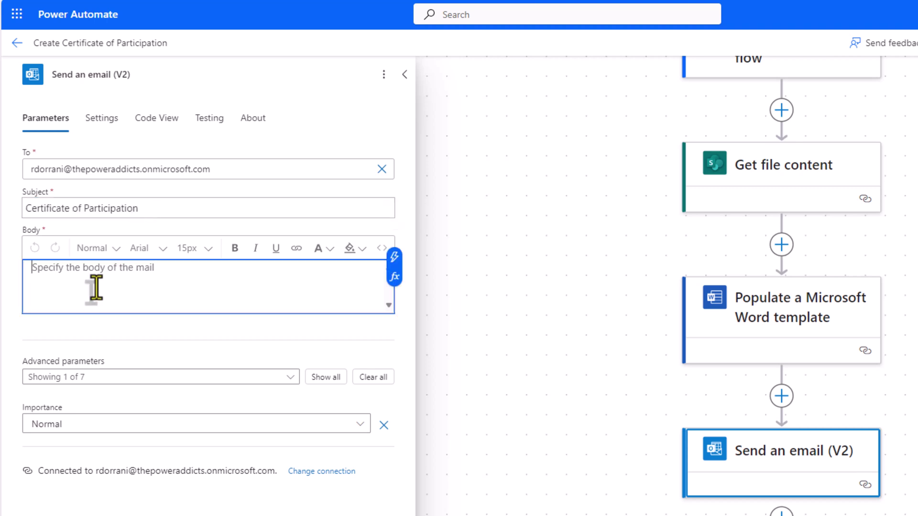
{"action": "type", "text": "Certificate of Participation attached in email"}
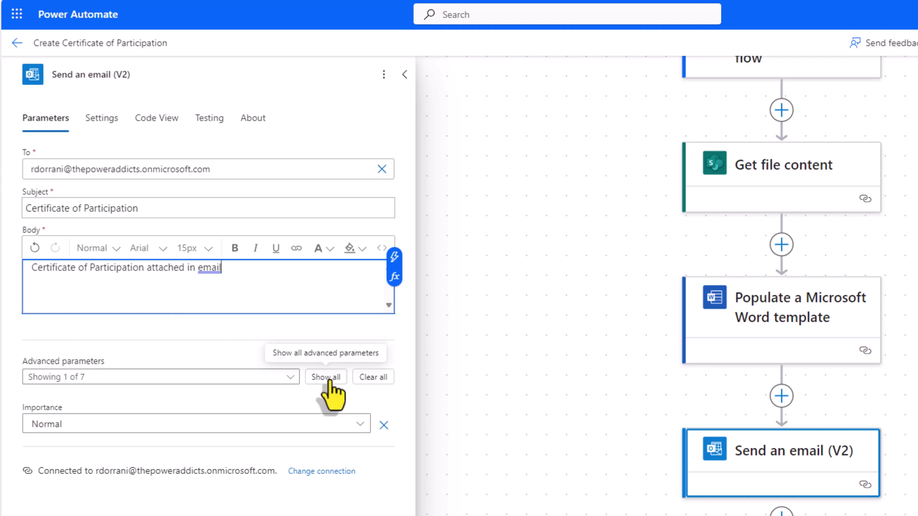
{"action": "left_click", "coordinate": [327, 377]}
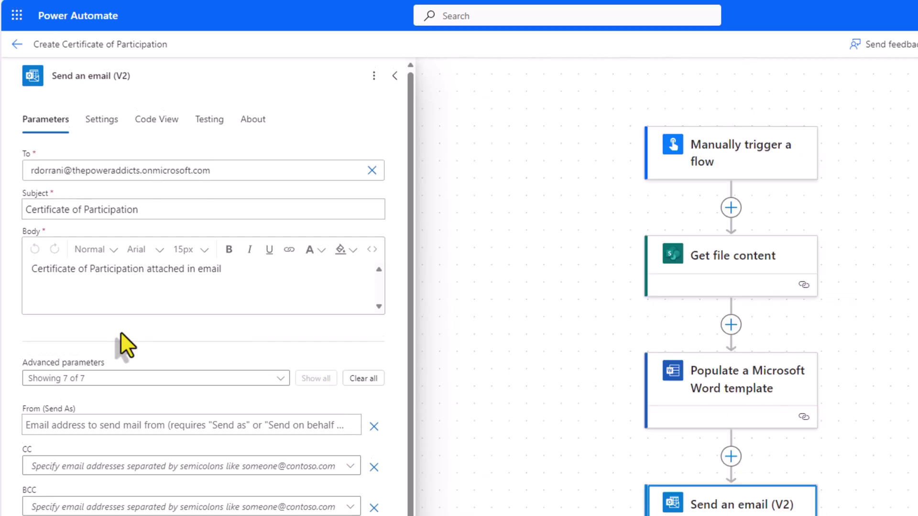
Step: Add an attachment named Cert.docx whose content is the Microsoft Word document
{"action": "scroll", "coordinate": [121, 334], "scroll_direction": "down", "scroll_amount": 3}
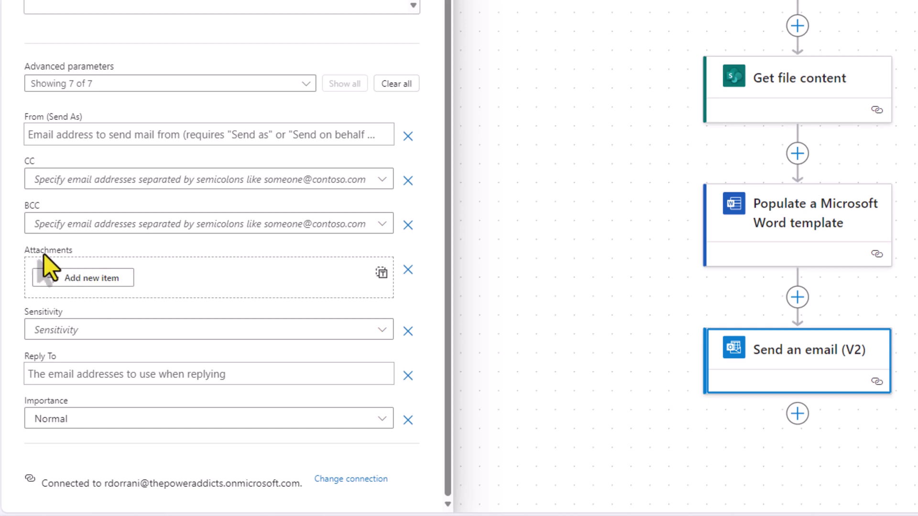
{"action": "left_click", "coordinate": [86, 281]}
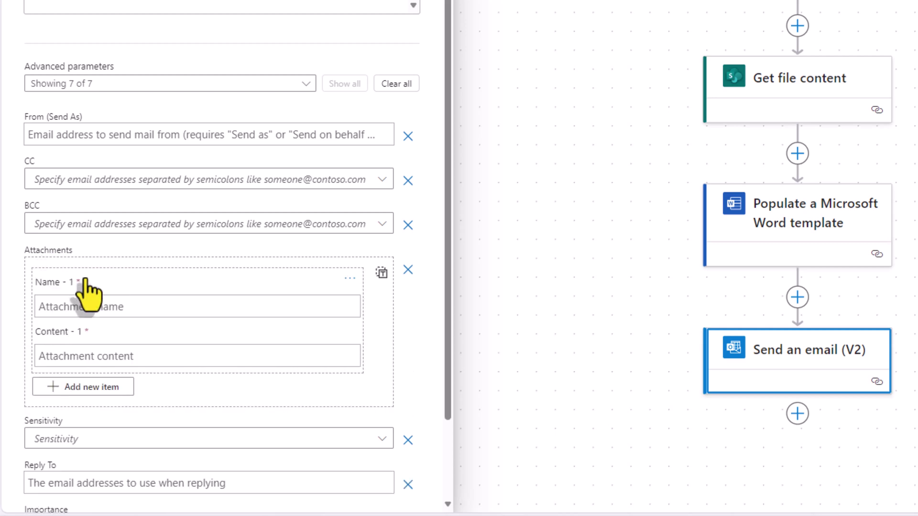
{"action": "left_click", "coordinate": [82, 305]}
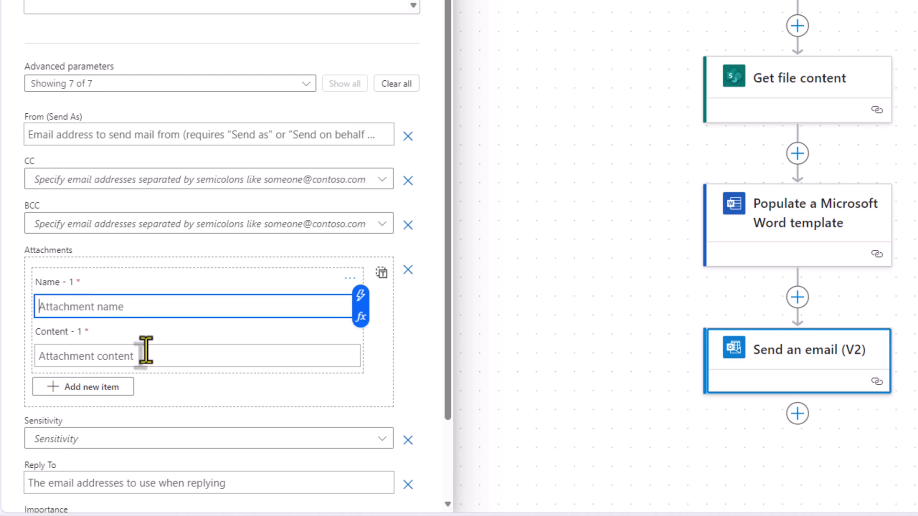
{"action": "type", "text": "Cert.docx"}
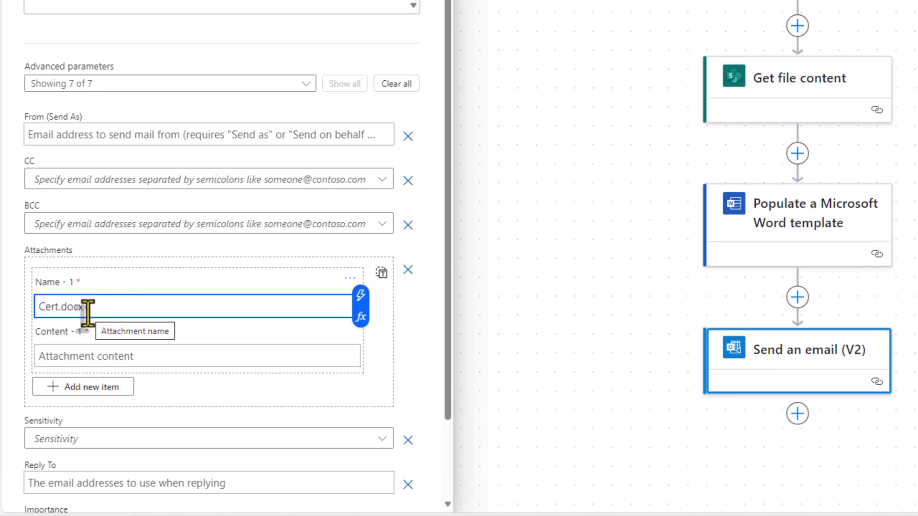
{"action": "left_click", "coordinate": [117, 361]}
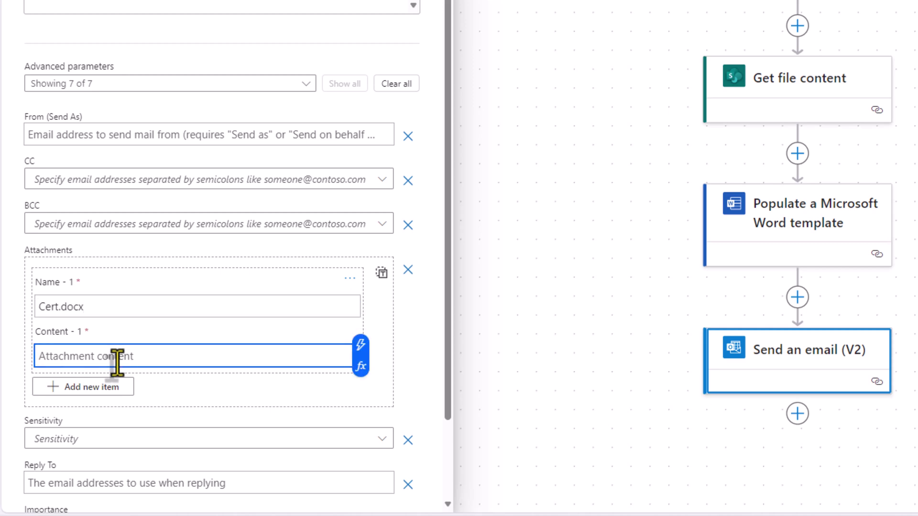
{"action": "left_click", "coordinate": [361, 345]}
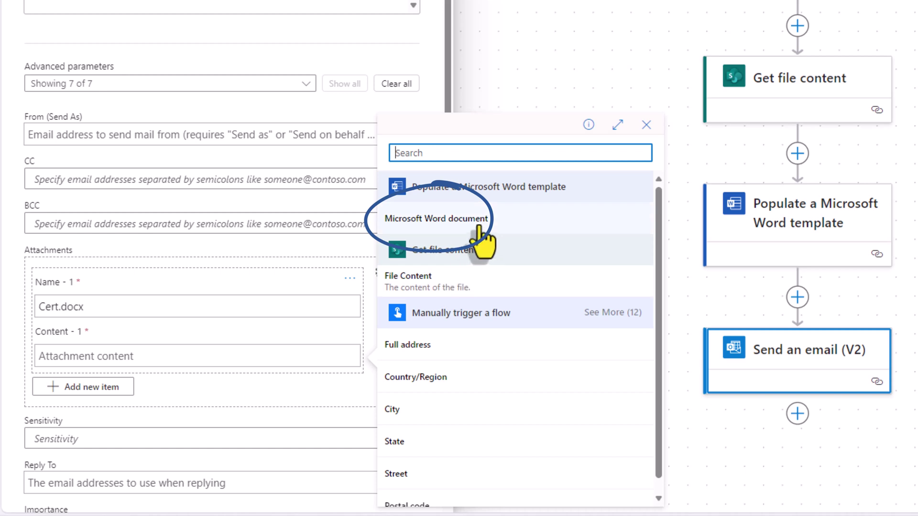
{"action": "left_click", "coordinate": [446, 221]}
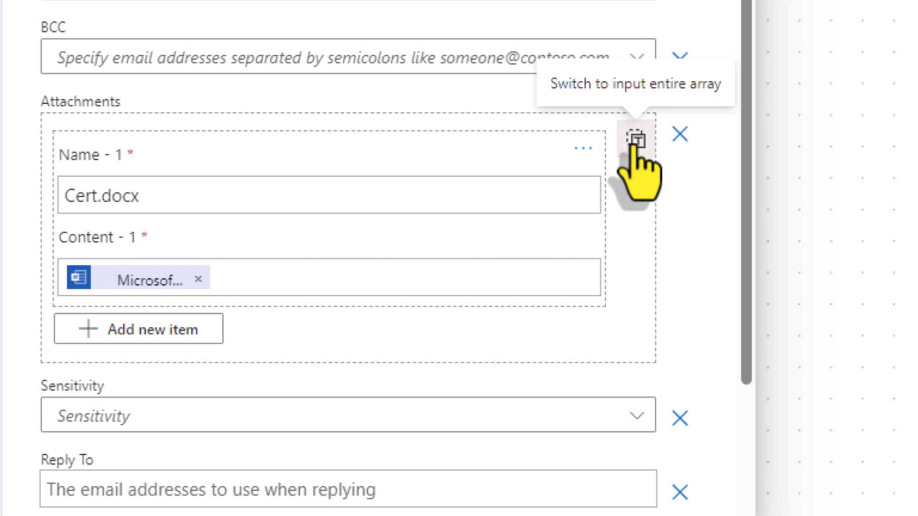
Step: Switch attachments to entire-array input and delete the quotes around the Word document token
{"action": "left_click", "coordinate": [635, 140]}
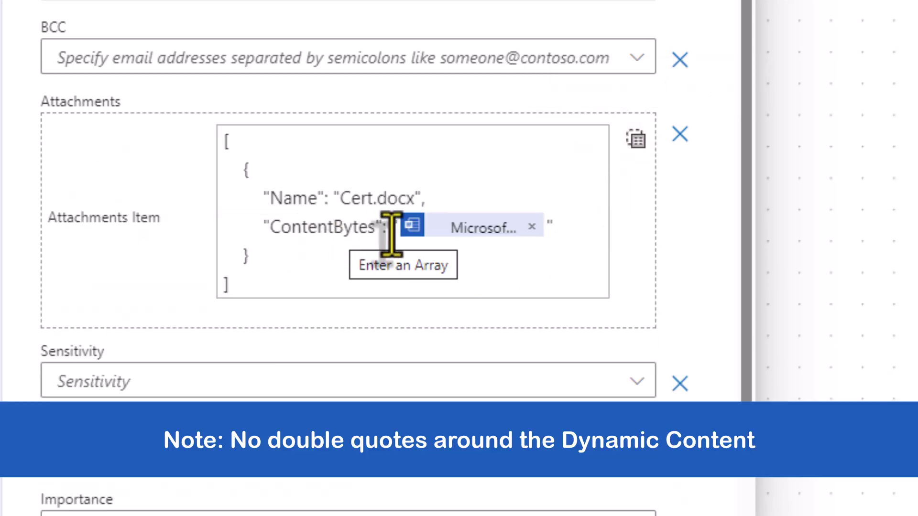
{"action": "left_click", "coordinate": [560, 230]}
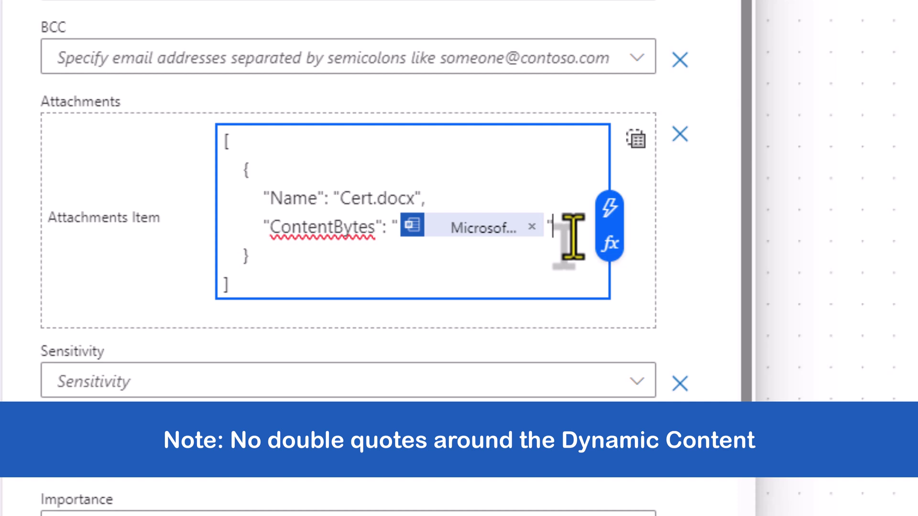
{"action": "key", "text": "BackSpace"}
{"action": "key", "text": "BackSpace"}
{"action": "key", "text": "Left"}
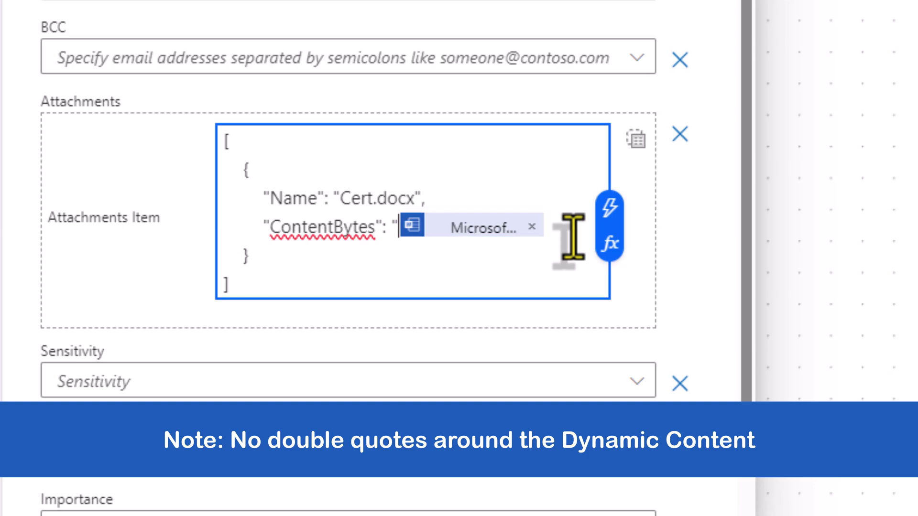
{"action": "key", "text": "BackSpace"}
{"action": "key", "text": "End"}
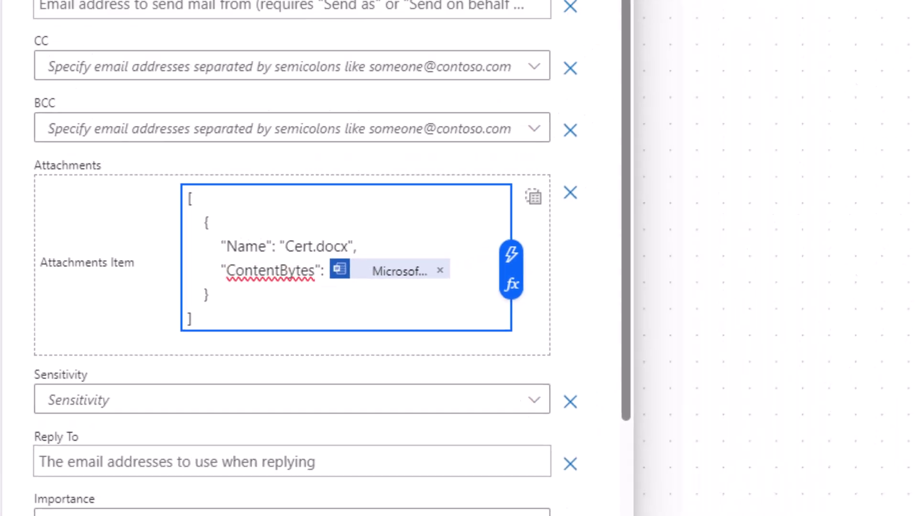
Step: Save the flow and start a manual test run
{"action": "left_click", "coordinate": [741, 73]}
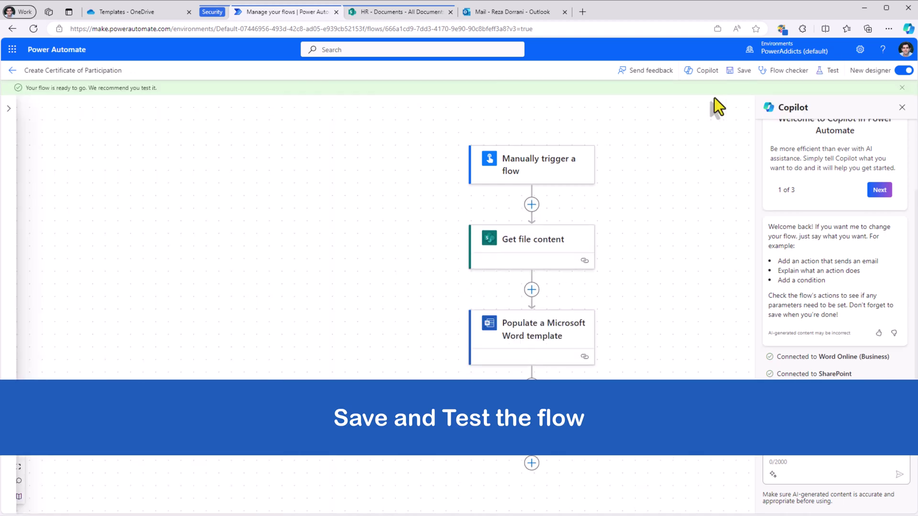
{"action": "left_click", "coordinate": [827, 72]}
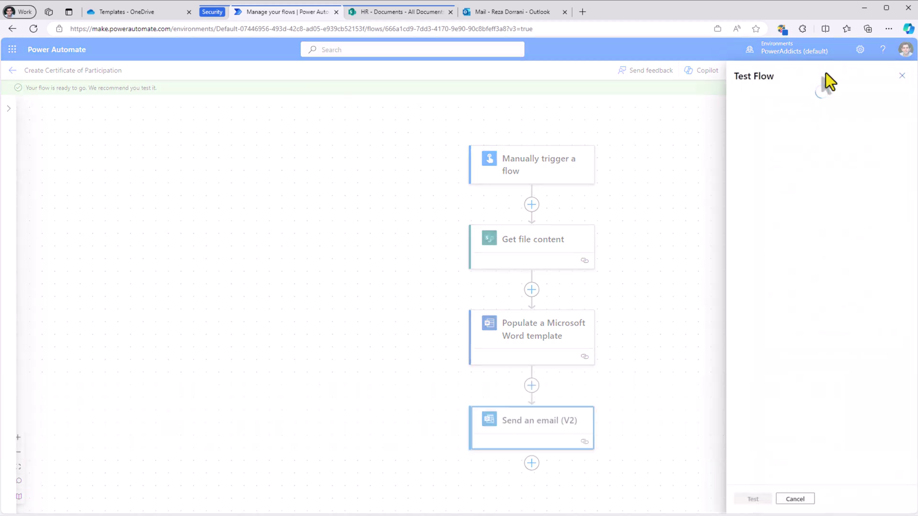
{"action": "left_click", "coordinate": [739, 95]}
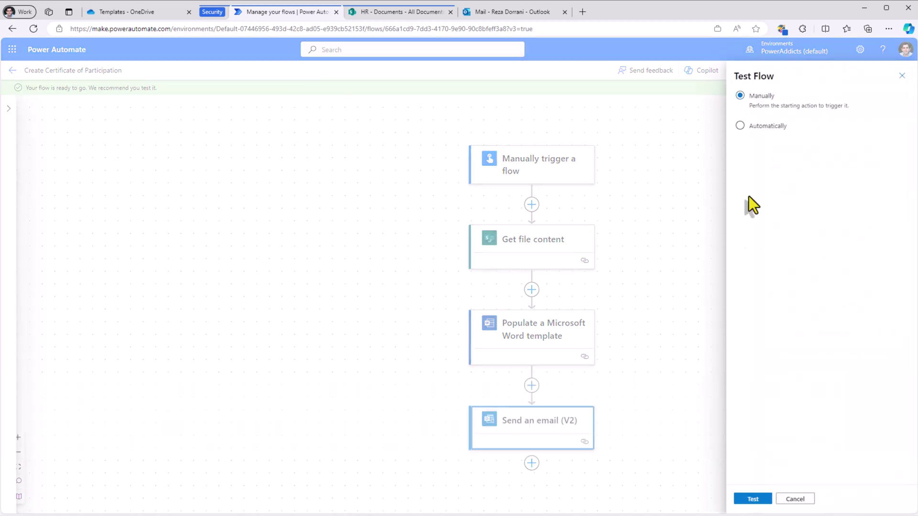
{"action": "left_click", "coordinate": [753, 499]}
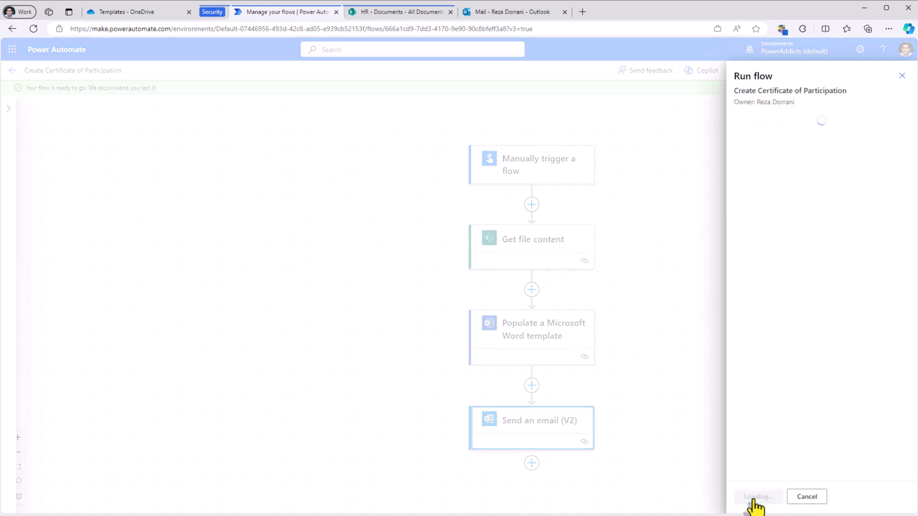
{"action": "left_click", "coordinate": [755, 498]}
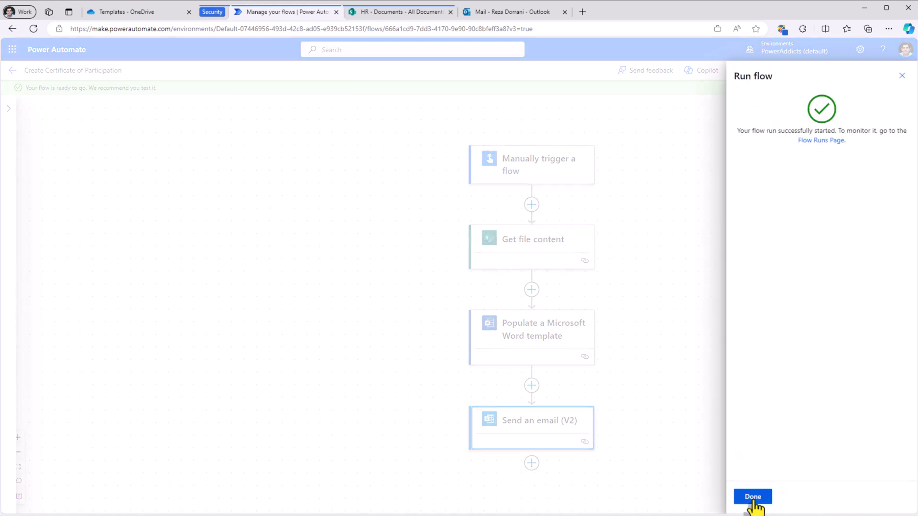
{"action": "left_click", "coordinate": [754, 498]}
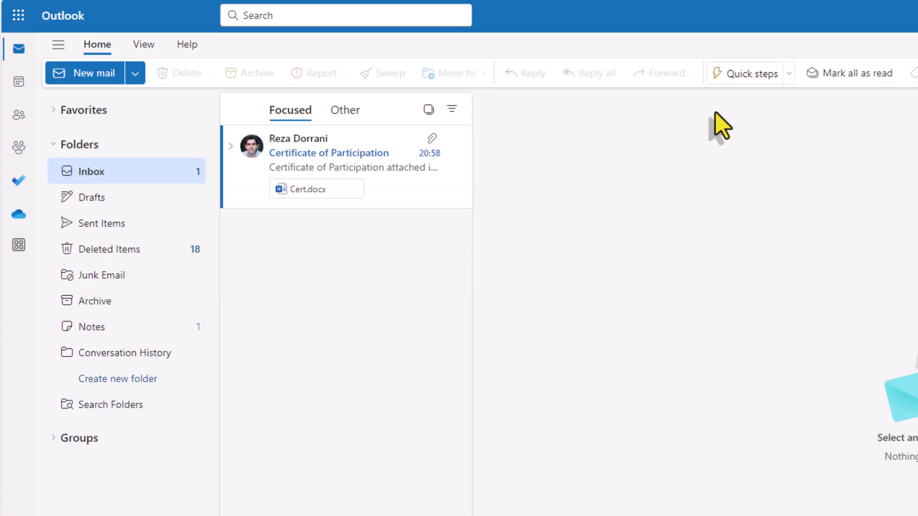
Step: Open the Certificate of Participation email in Outlook and preview the attached Cert.docx
{"action": "left_click", "coordinate": [318, 164]}
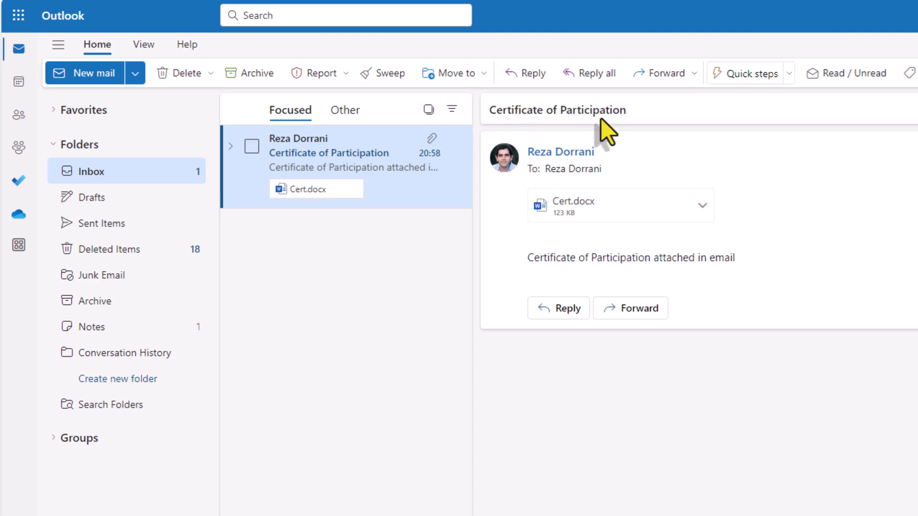
{"action": "left_click", "coordinate": [617, 213]}
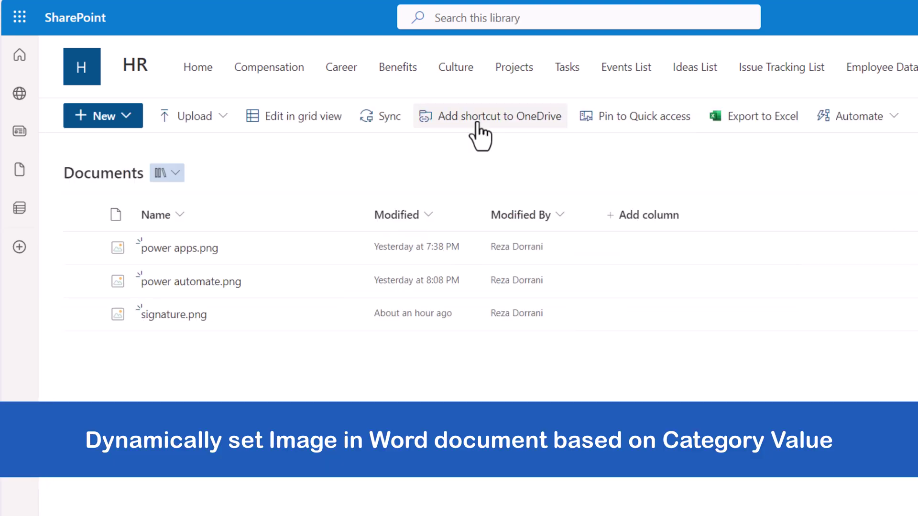
Step: Preview power apps.png and power automate.png, then open Certificate Of Participation.docx
{"action": "left_click", "coordinate": [199, 253]}
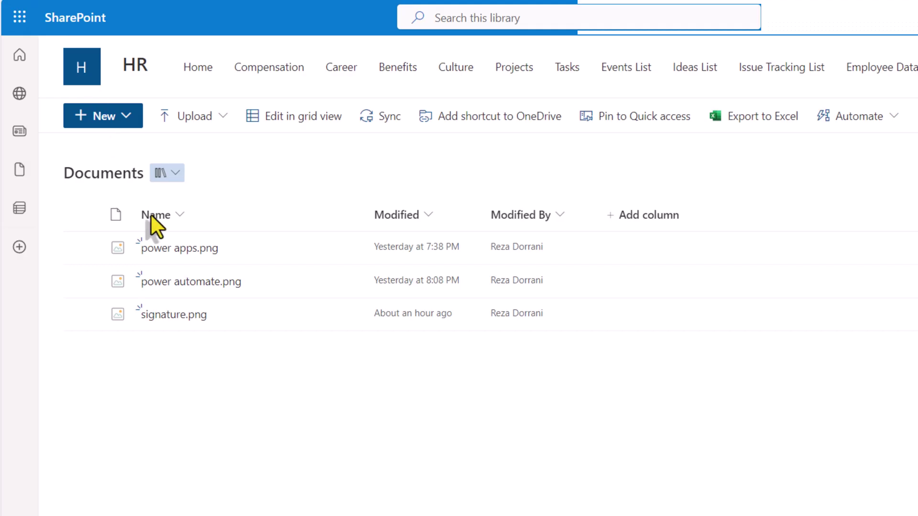
{"action": "left_click", "coordinate": [176, 282]}
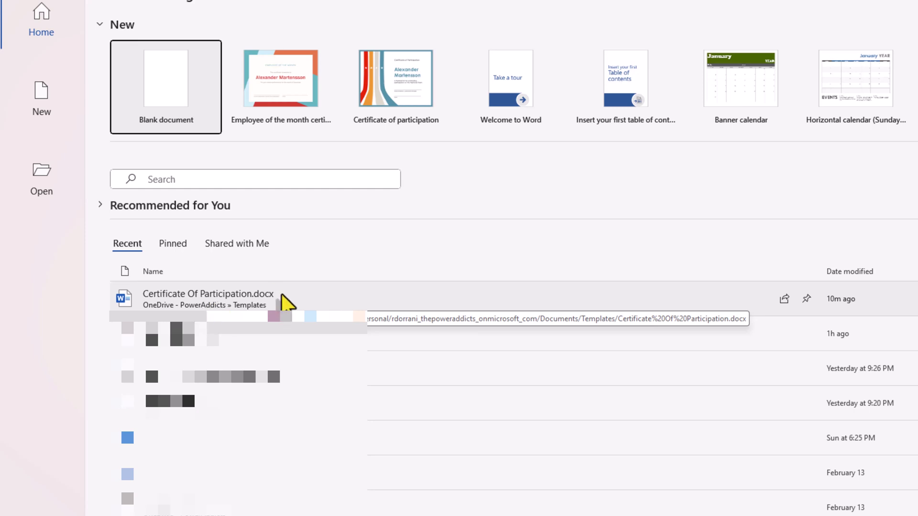
{"action": "left_click", "coordinate": [239, 299]}
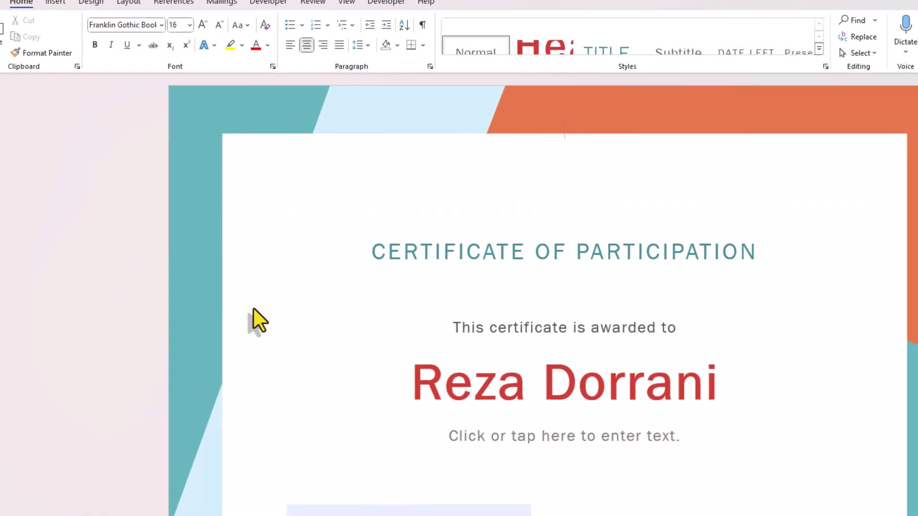
Step: Insert a small picture content control below the title, titled and tagged certCatPic
{"action": "left_click", "coordinate": [180, 37]}
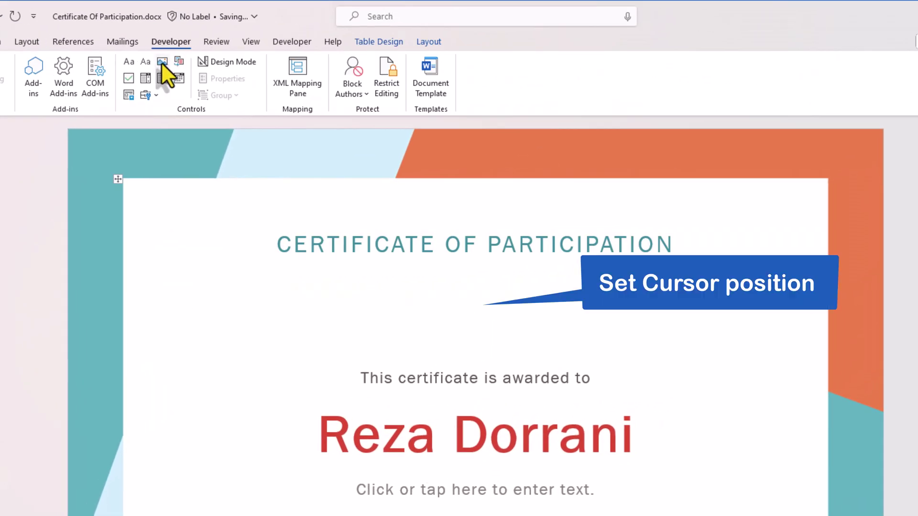
{"action": "left_click", "coordinate": [162, 62]}
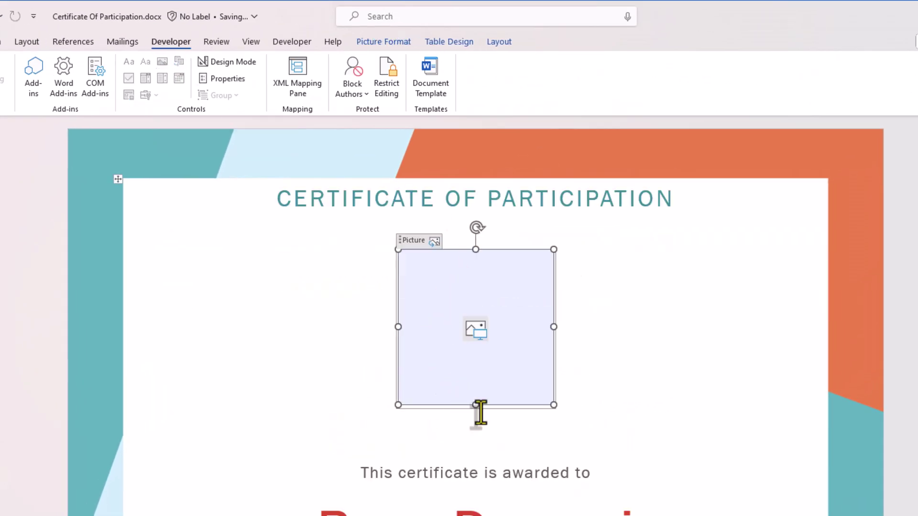
{"action": "left_click_drag", "start_coordinate": [476, 407], "coordinate": [470, 320]}
{"action": "left_click_drag", "start_coordinate": [553, 286], "coordinate": [485, 286]}
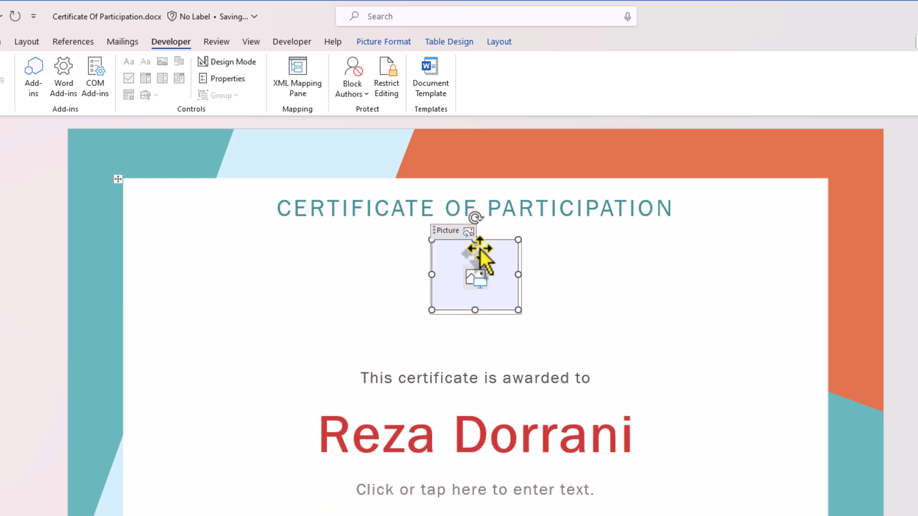
{"action": "left_click", "coordinate": [227, 78]}
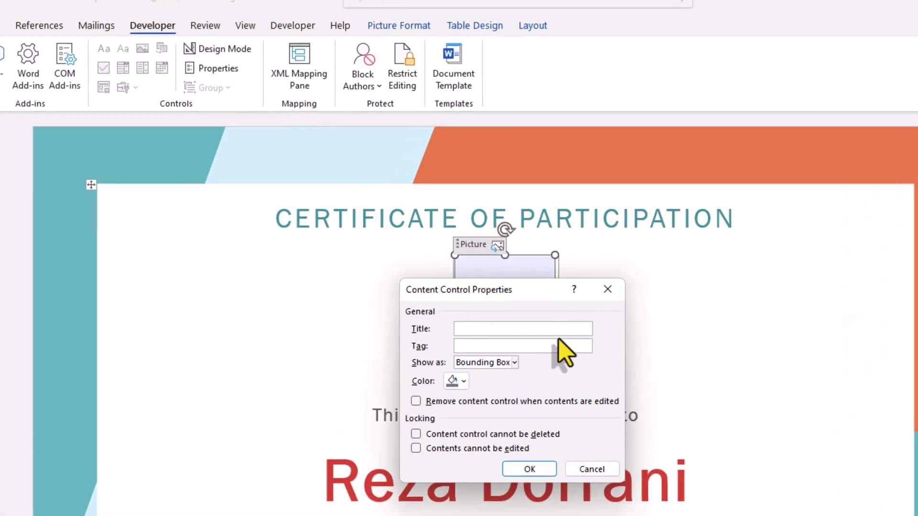
{"action": "type", "text": "certCatPic"}
{"action": "left_click", "coordinate": [518, 351]}
{"action": "type", "text": "certCatPic"}
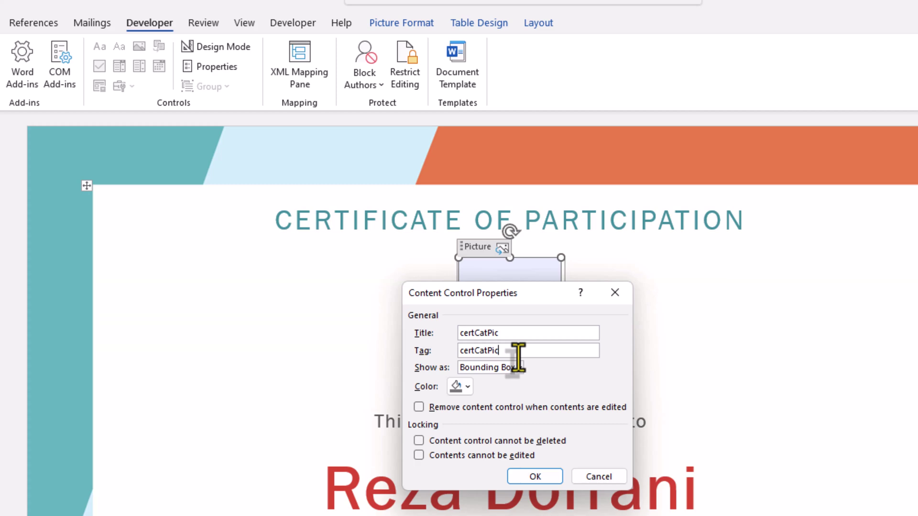
{"action": "left_click", "coordinate": [534, 476]}
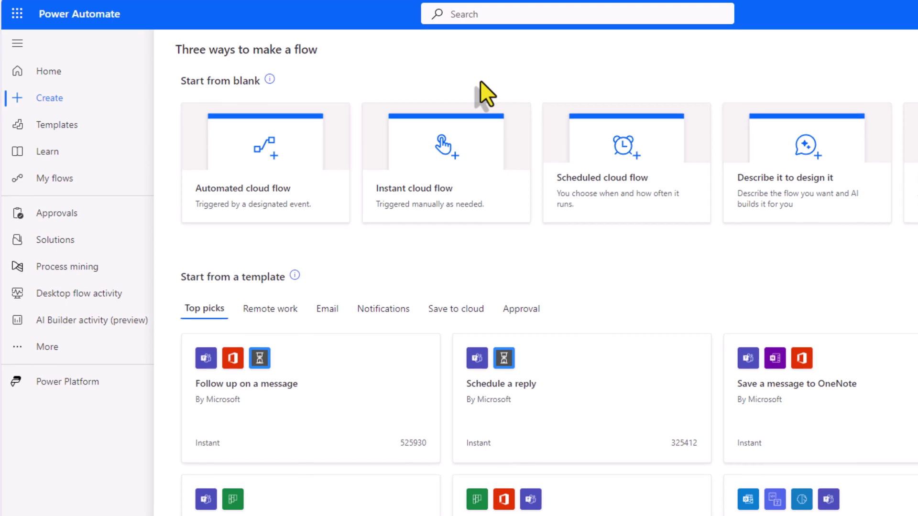
Step: Create an instant cloud flow with the SharePoint 'For a selected item' trigger
{"action": "left_click", "coordinate": [445, 187]}
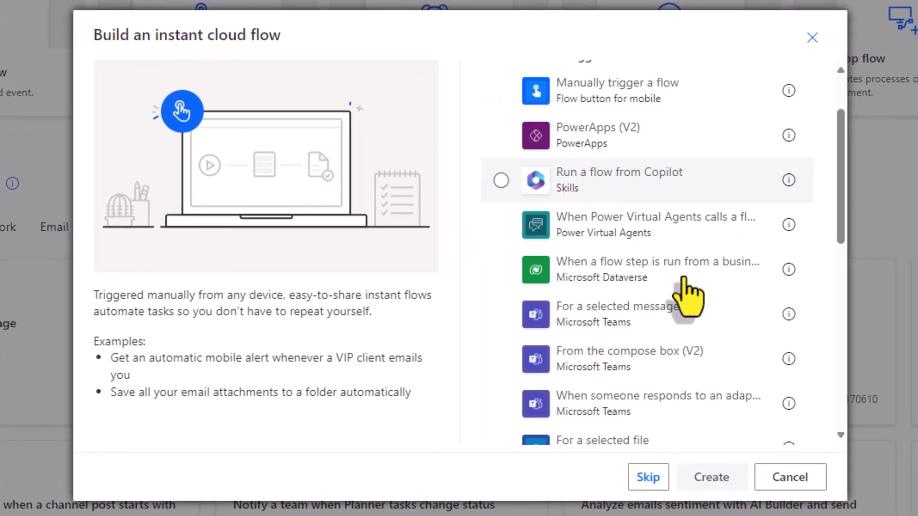
{"action": "scroll", "coordinate": [818, 359], "scroll_direction": "down", "scroll_amount": 5}
{"action": "scroll", "coordinate": [683, 278], "scroll_direction": "down", "scroll_amount": 5}
{"action": "left_click", "coordinate": [613, 140]}
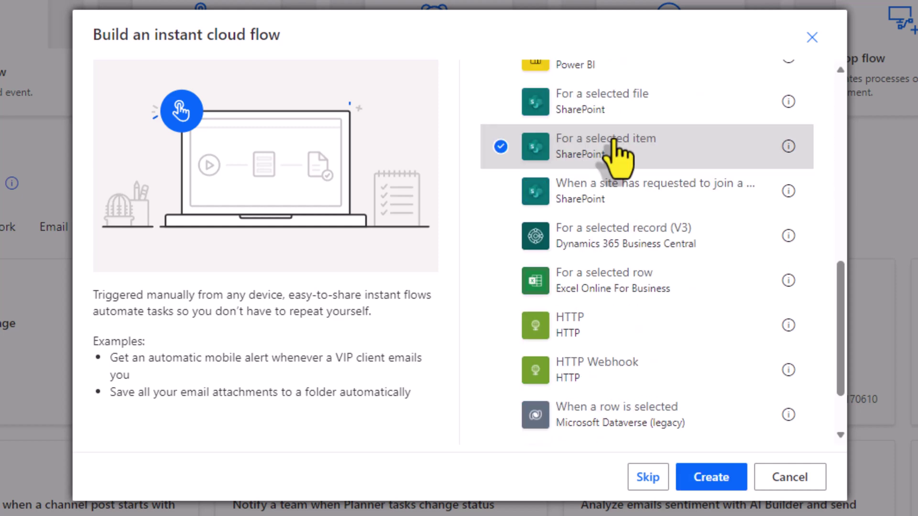
{"action": "left_click", "coordinate": [708, 473]}
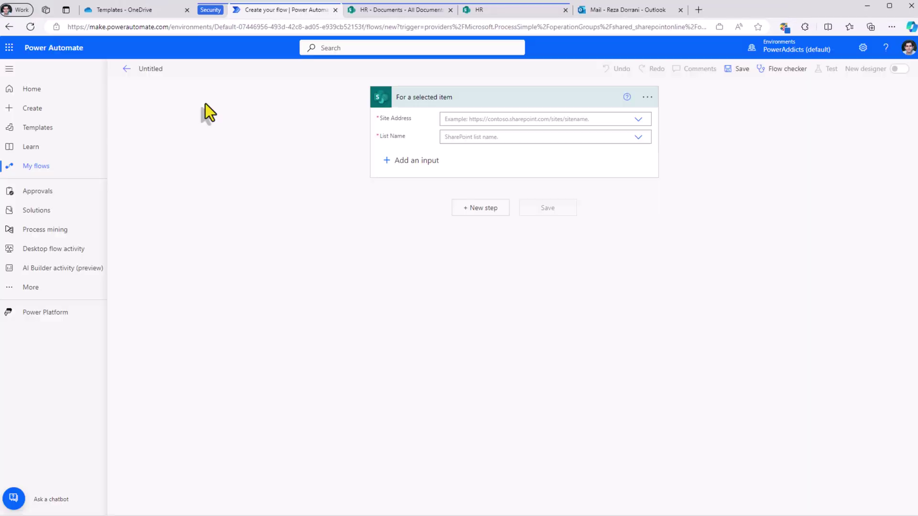
{"action": "left_click", "coordinate": [150, 68]}
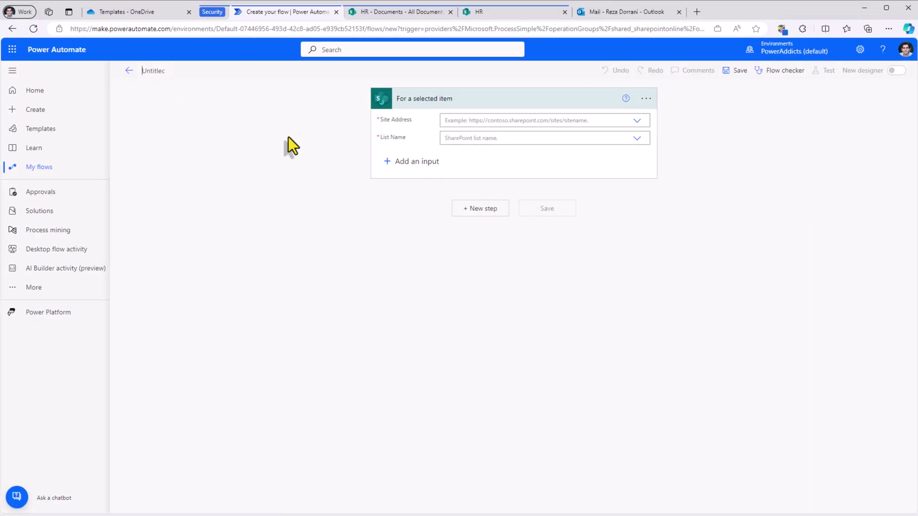
Step: Name the flow 'Generate Certificate' and set the trigger to the HR site's Training Attendees list
{"action": "type", "text": "Generate Certificate"}
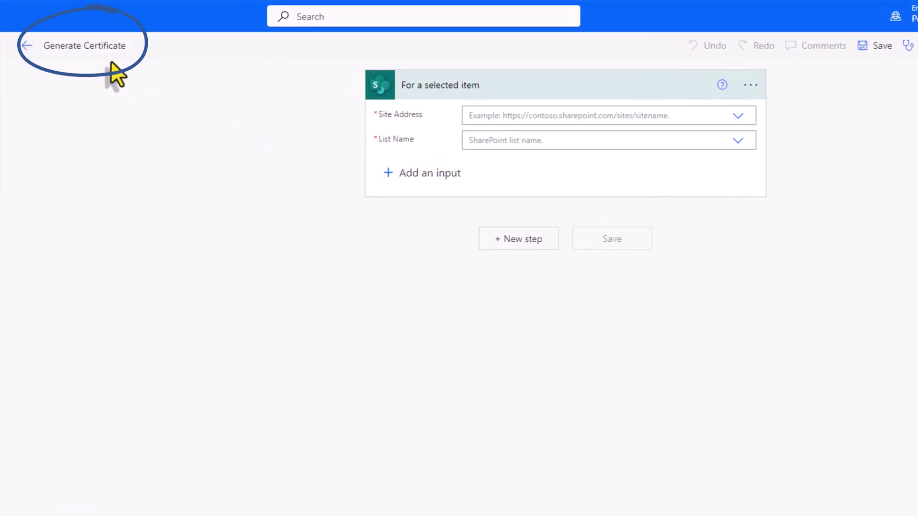
{"action": "left_click", "coordinate": [543, 117]}
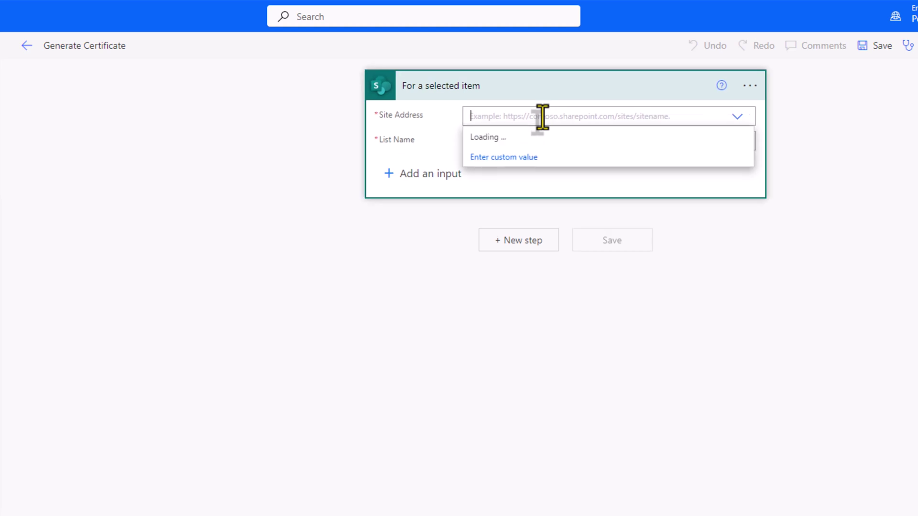
{"action": "type", "text": "hr"}
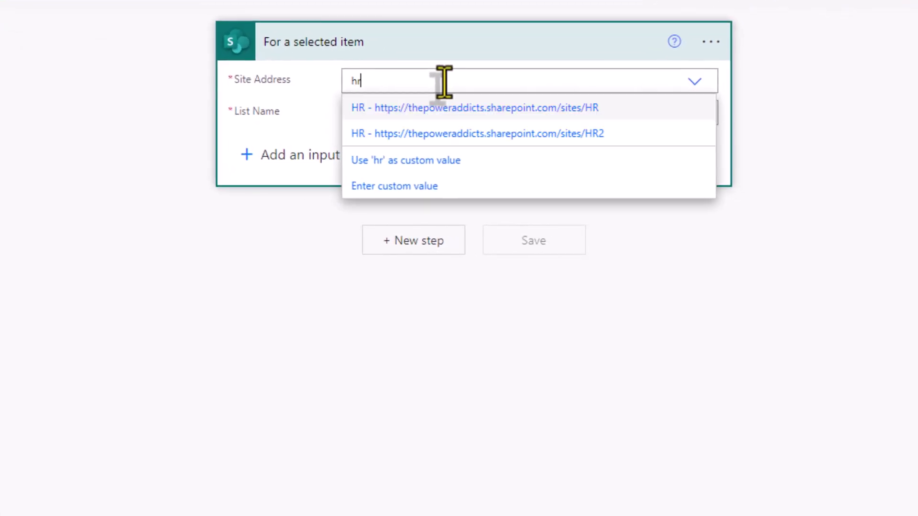
{"action": "left_click", "coordinate": [518, 110]}
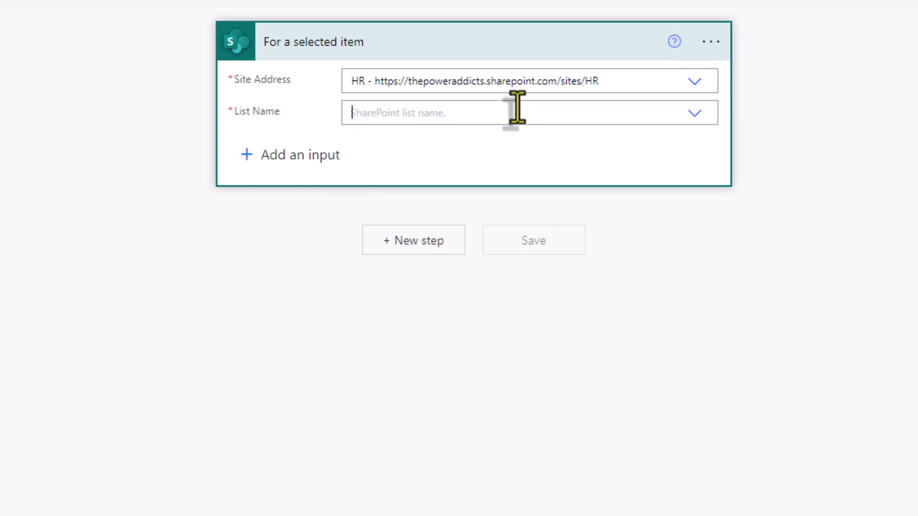
{"action": "left_click", "coordinate": [517, 109]}
{"action": "scroll", "coordinate": [478, 245], "scroll_direction": "down", "scroll_amount": 3}
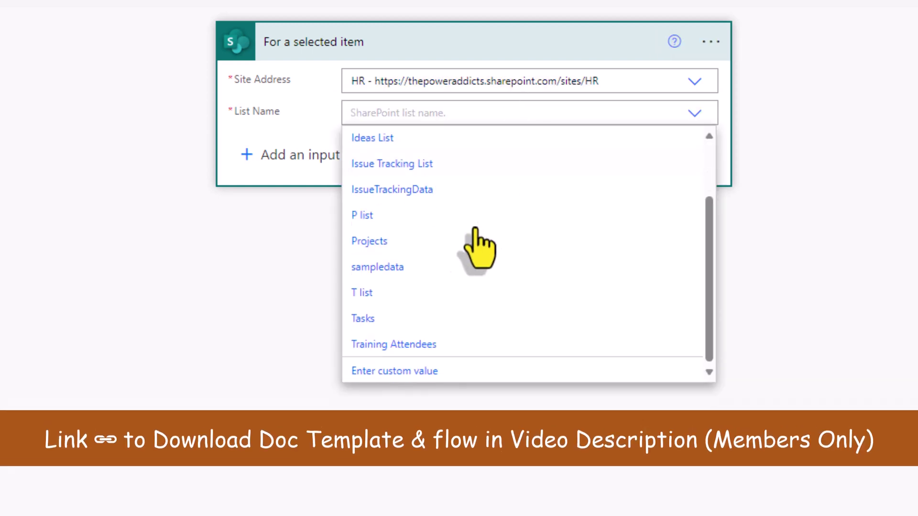
{"action": "left_click", "coordinate": [414, 348]}
{"action": "left_click", "coordinate": [401, 249]}
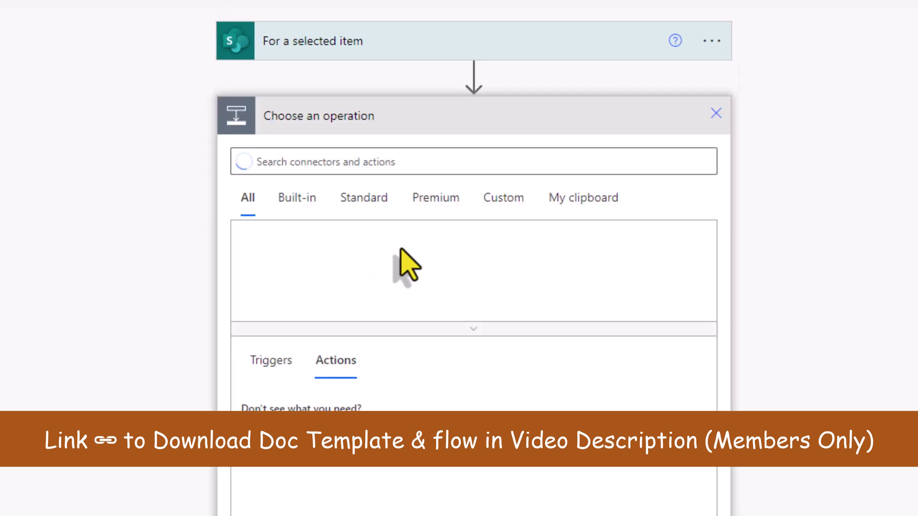
Step: Add a SharePoint Get item step on HR's Training Attendees list with Id set to the selected item's ID
{"action": "type", "text": "get item"}
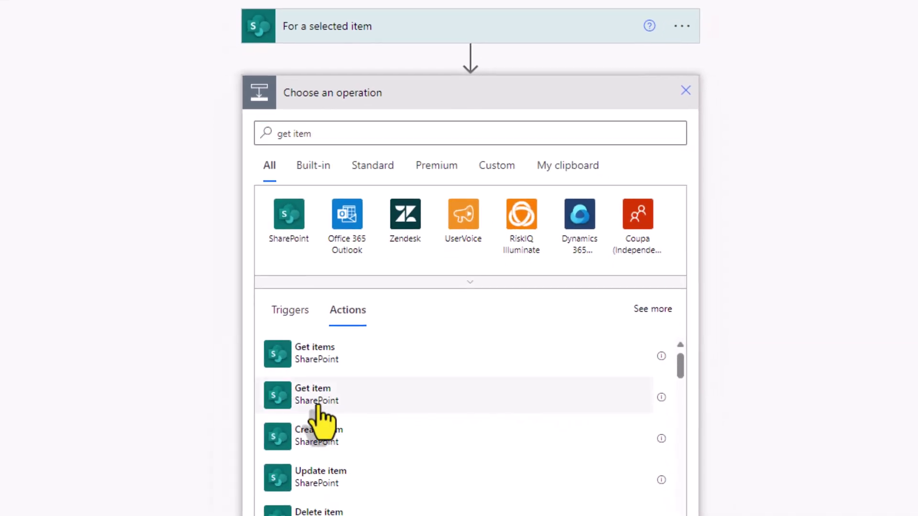
{"action": "left_click", "coordinate": [317, 406]}
{"action": "left_click", "coordinate": [417, 128]}
{"action": "type", "text": "hr"}
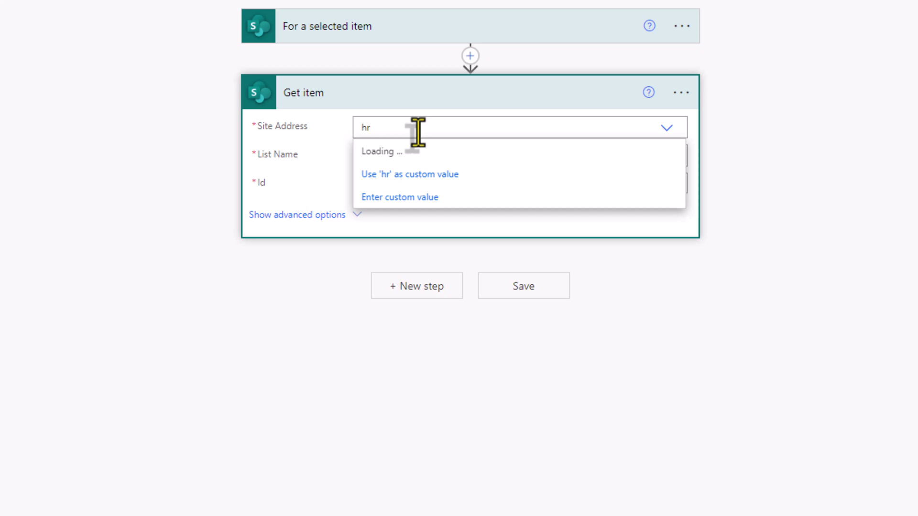
{"action": "left_click", "coordinate": [484, 150]}
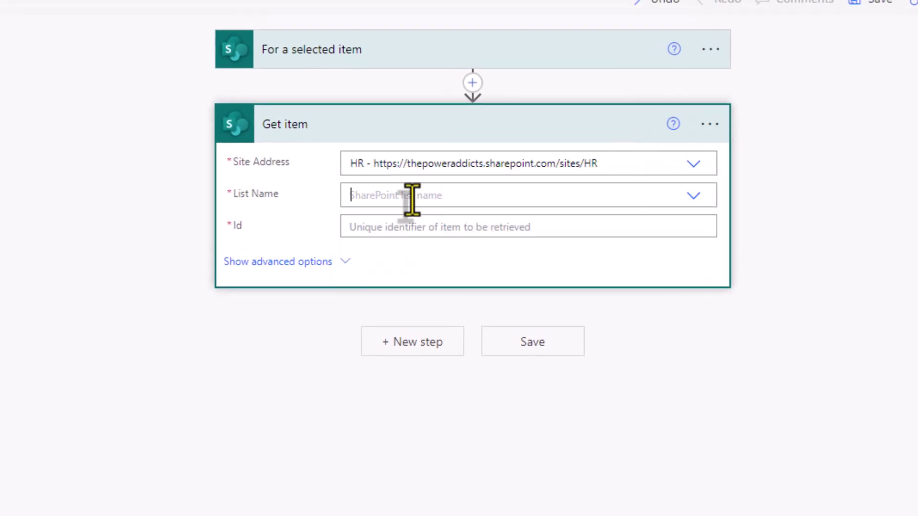
{"action": "type", "text": "train"}
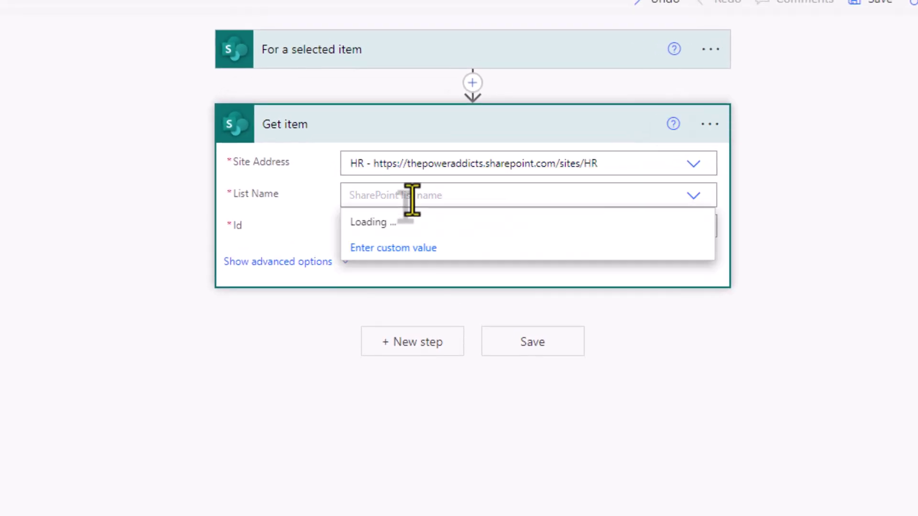
{"action": "left_click", "coordinate": [414, 221]}
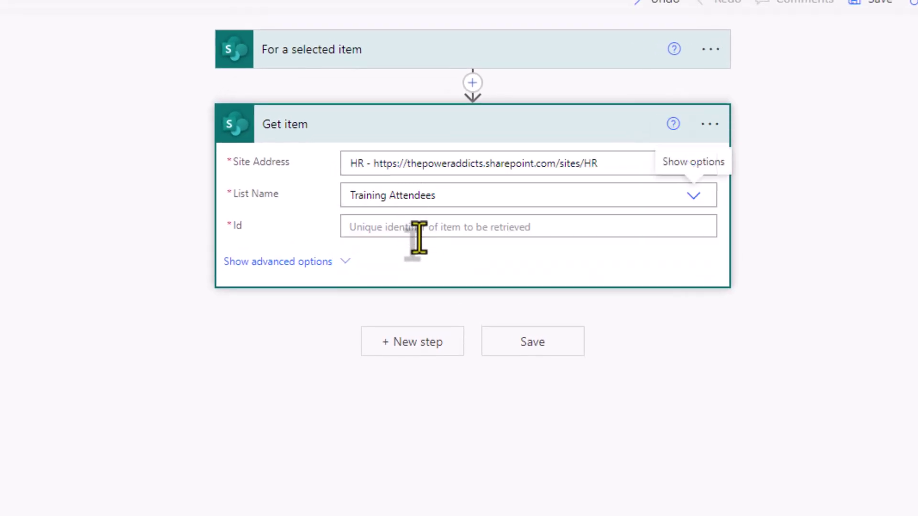
{"action": "left_click", "coordinate": [391, 232]}
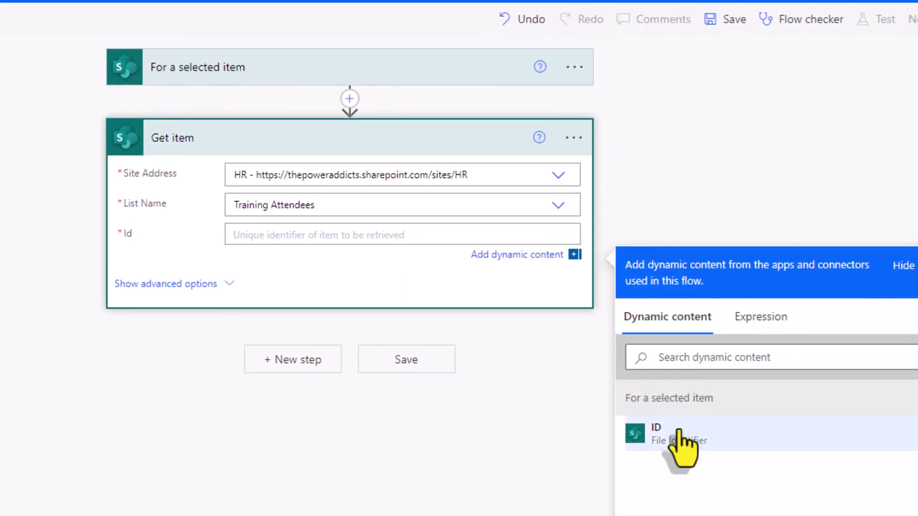
{"action": "left_click", "coordinate": [674, 442]}
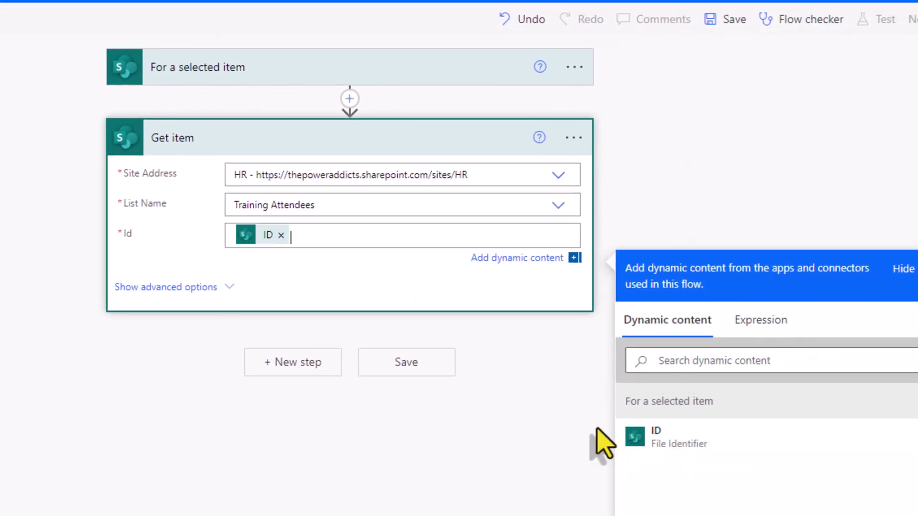
Step: Add a SharePoint Get file content step reading Shared Documents/signature.png from the HR site
{"action": "left_click", "coordinate": [304, 364]}
{"action": "type", "text": "get file content"}
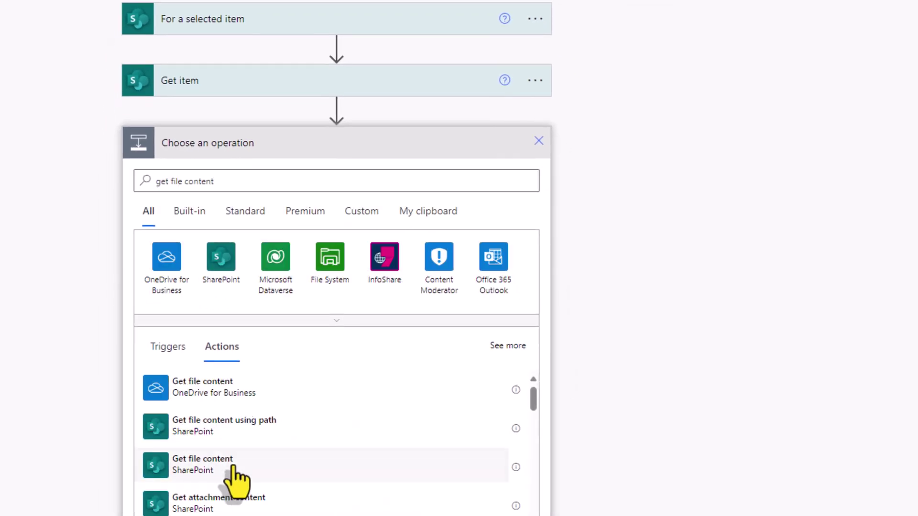
{"action": "left_click", "coordinate": [236, 481]}
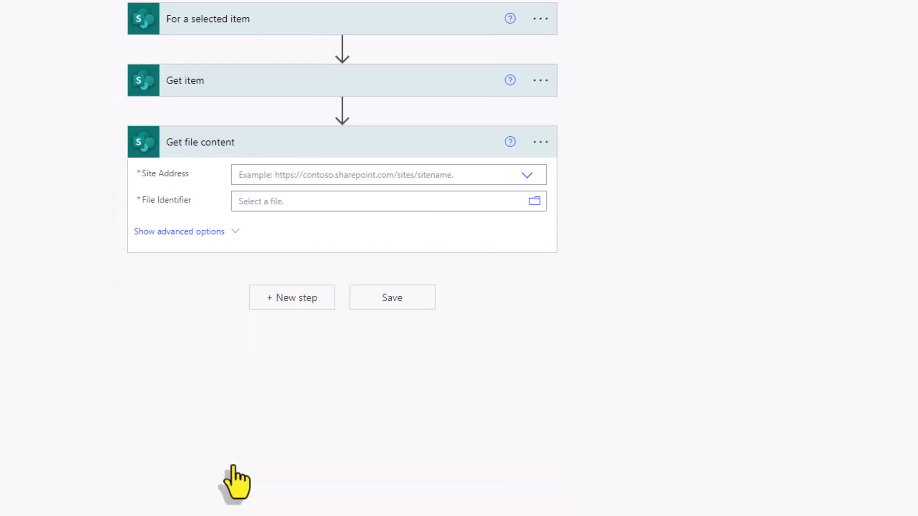
{"action": "left_click", "coordinate": [377, 175]}
{"action": "type", "text": "hr"}
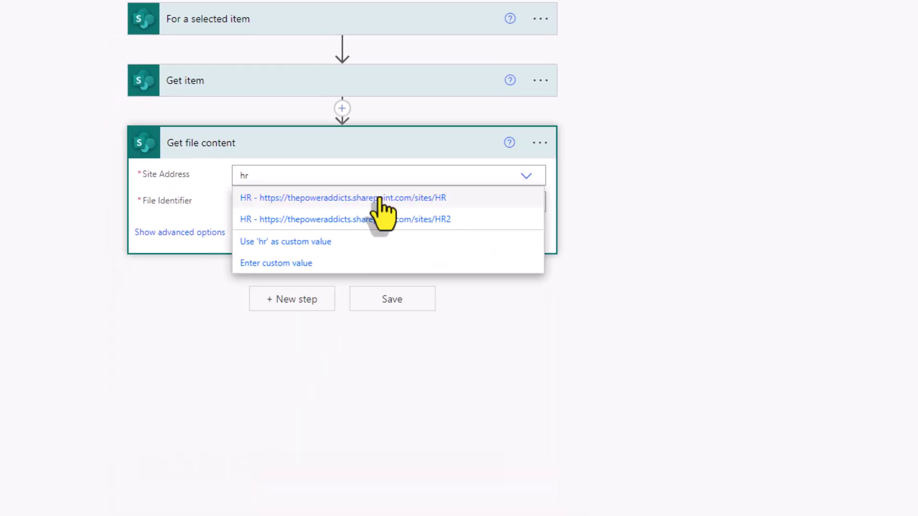
{"action": "left_click", "coordinate": [379, 199]}
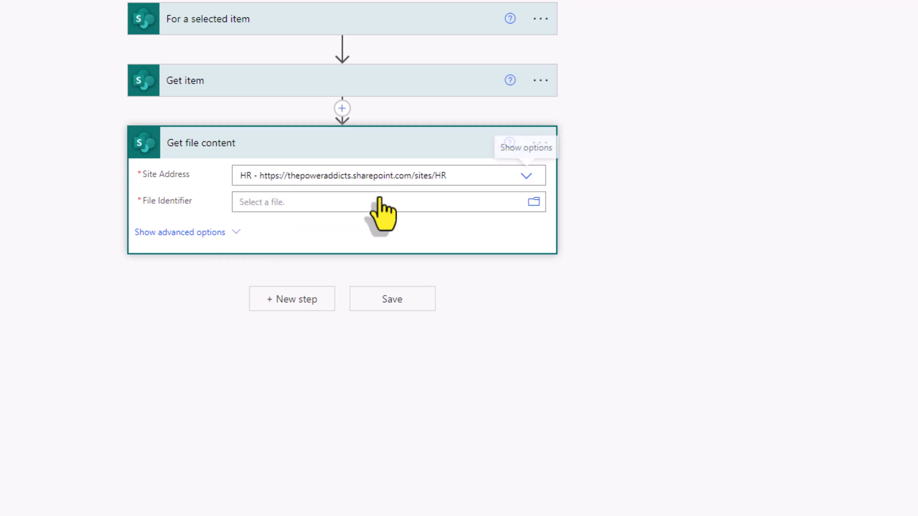
{"action": "left_click", "coordinate": [534, 203]}
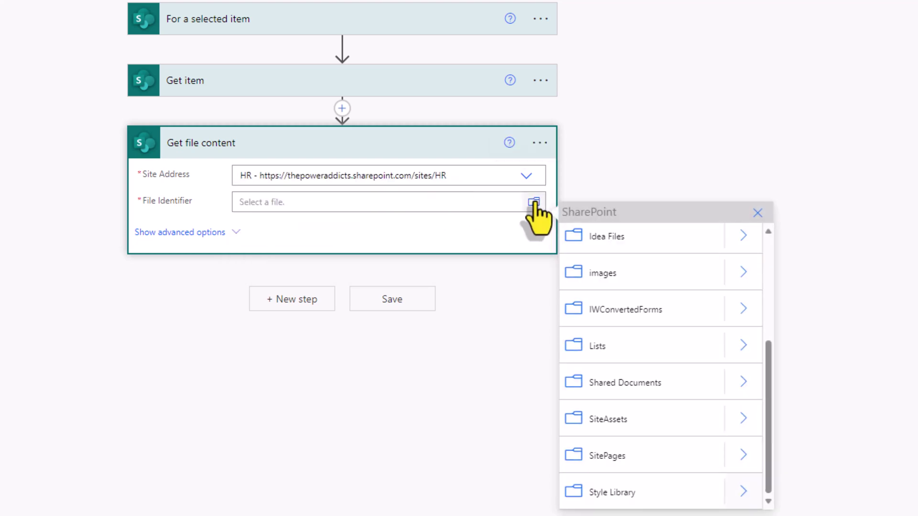
{"action": "left_click", "coordinate": [744, 381]}
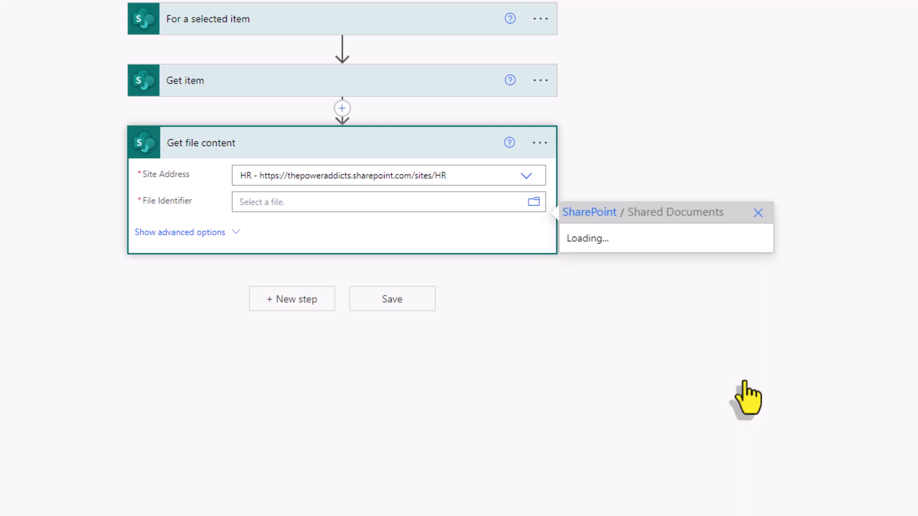
{"action": "left_click", "coordinate": [640, 352]}
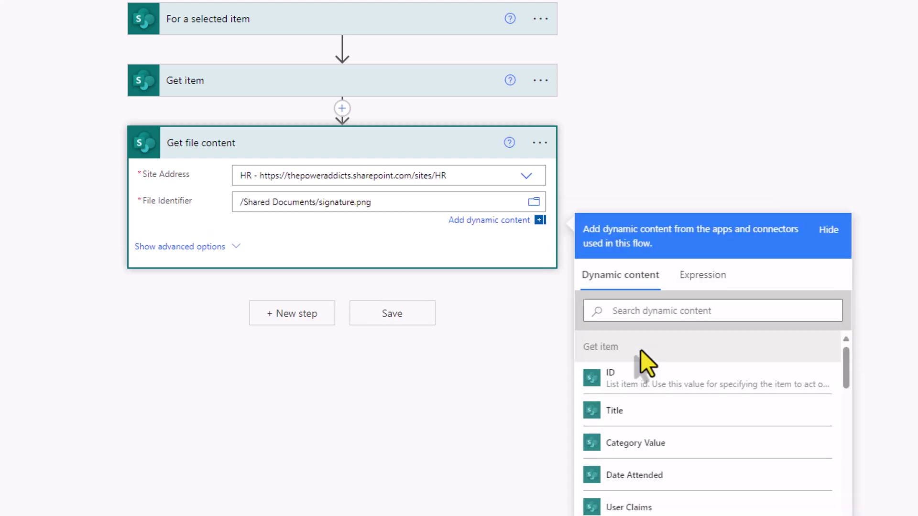
Step: Rename the step to 'Get file content for Signature'
{"action": "left_click", "coordinate": [558, 161]}
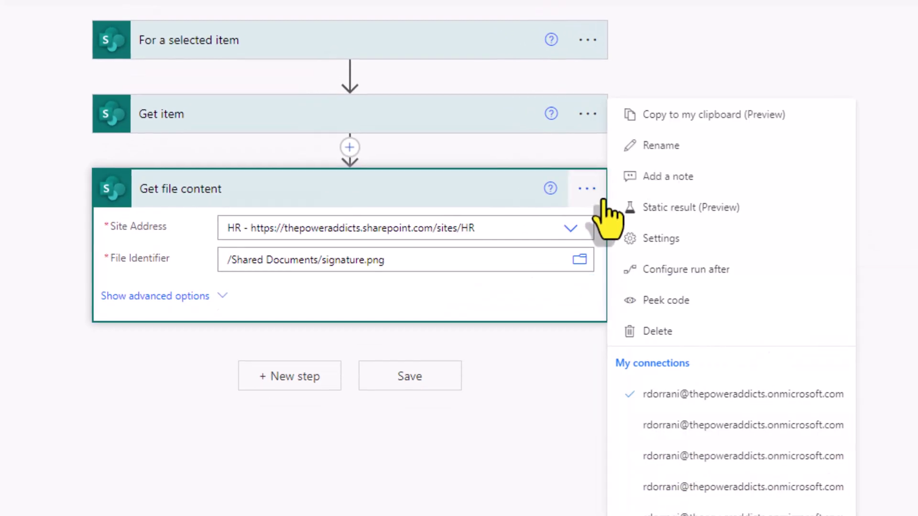
{"action": "left_click", "coordinate": [656, 152]}
{"action": "left_click", "coordinate": [261, 188]}
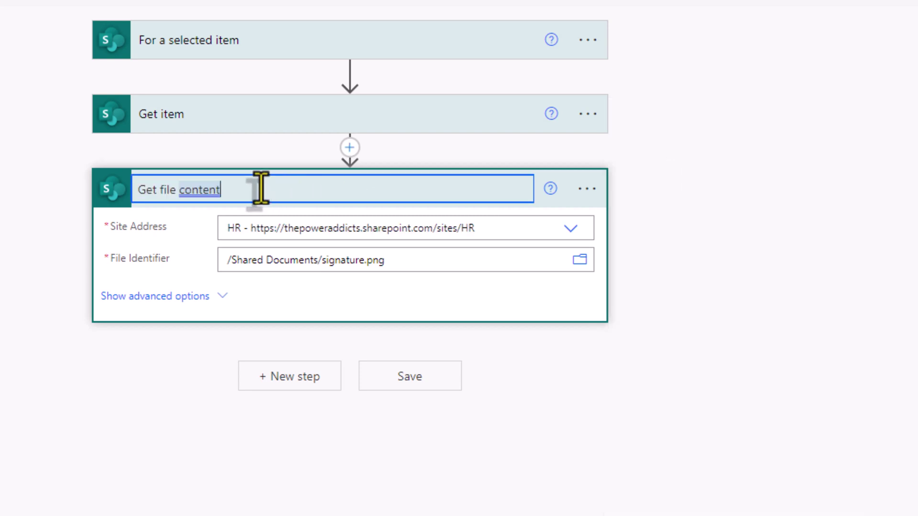
{"action": "type", "text": "for Signature"}
{"action": "key", "text": "Return"}
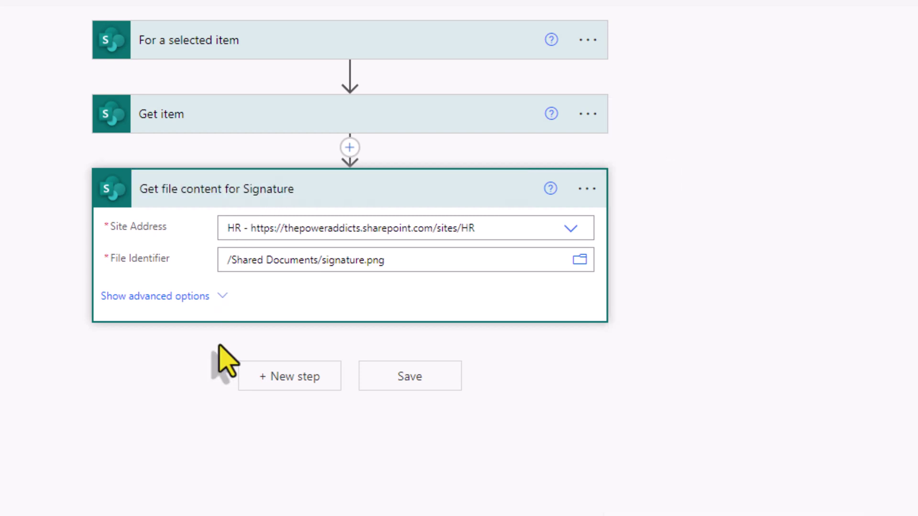
Step: Add another SharePoint Get file content step on the HR site and browse into Shared Documents
{"action": "left_click", "coordinate": [267, 375]}
{"action": "type", "text": "get file content"}
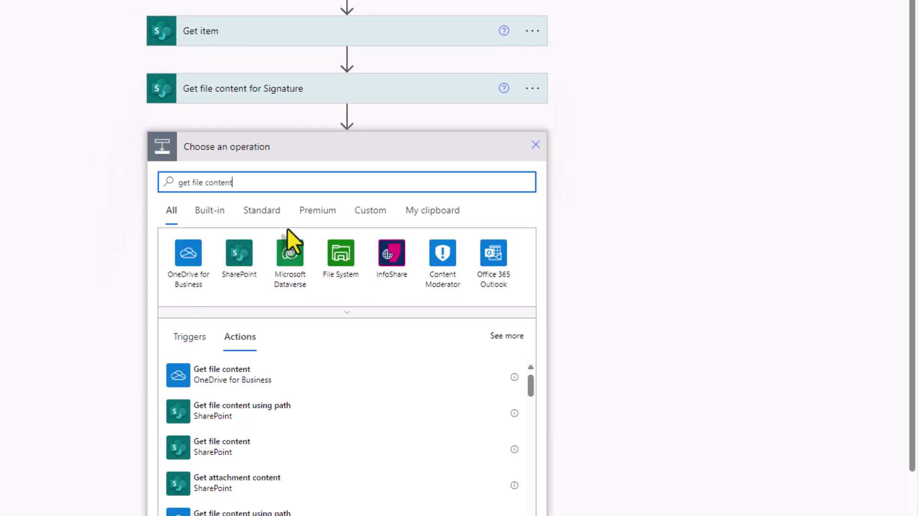
{"action": "left_click", "coordinate": [244, 449]}
{"action": "left_click", "coordinate": [319, 178]}
{"action": "type", "text": "hr"}
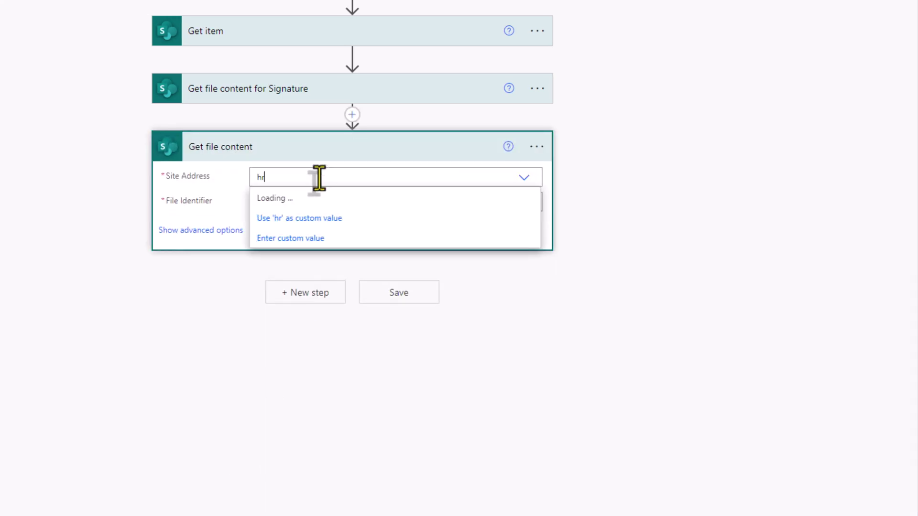
{"action": "left_click", "coordinate": [318, 198]}
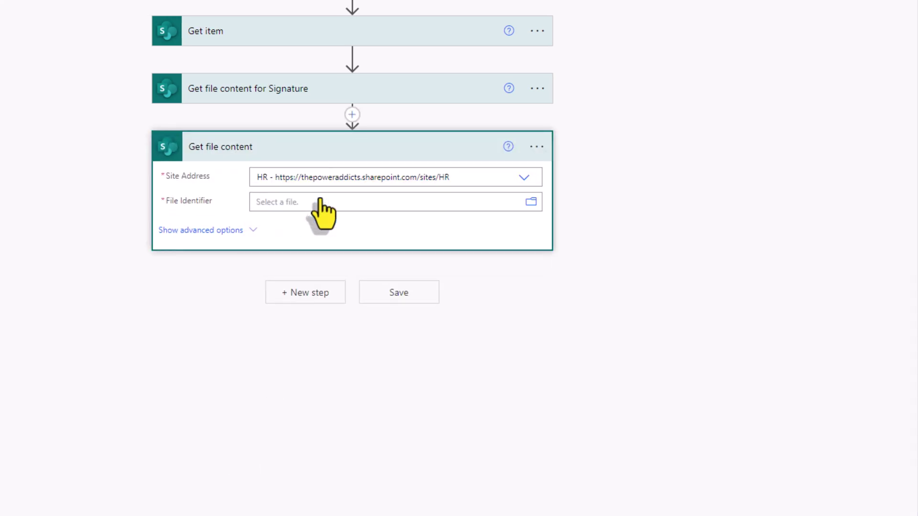
{"action": "left_click", "coordinate": [530, 201]}
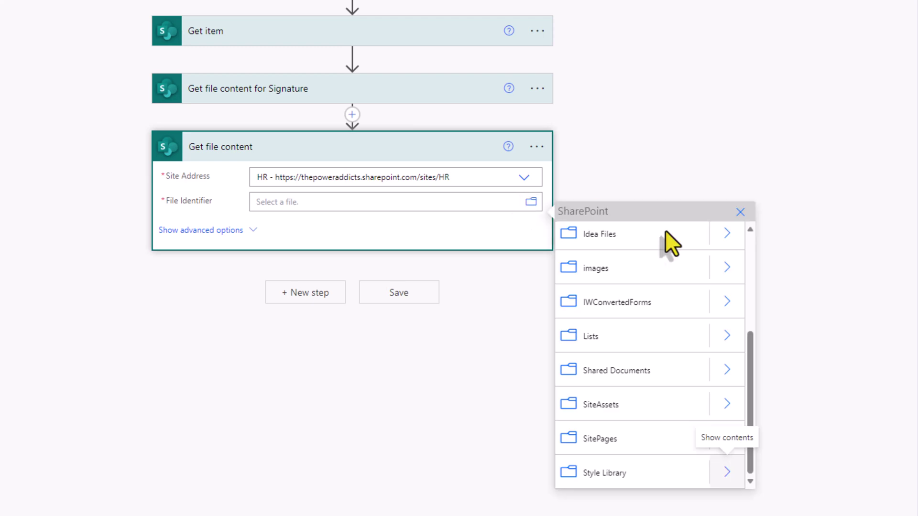
{"action": "left_click", "coordinate": [726, 371]}
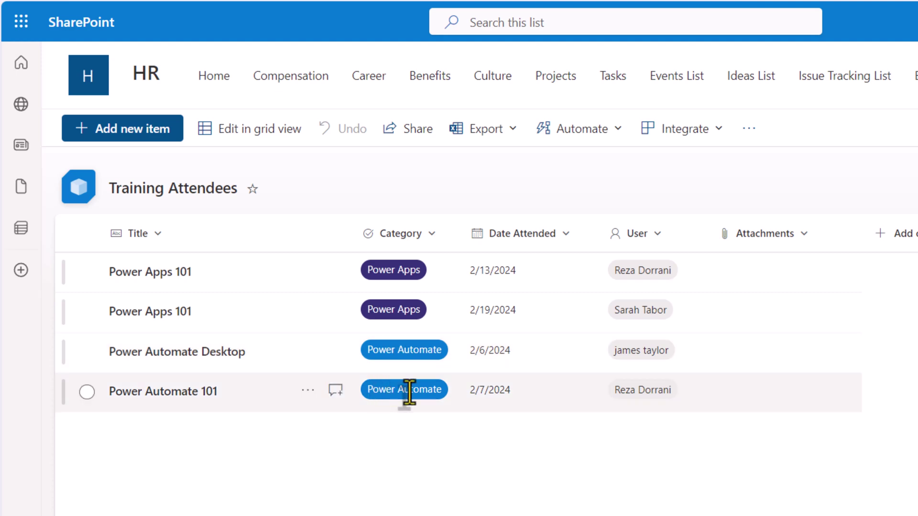
{"action": "left_click", "coordinate": [535, 1]}
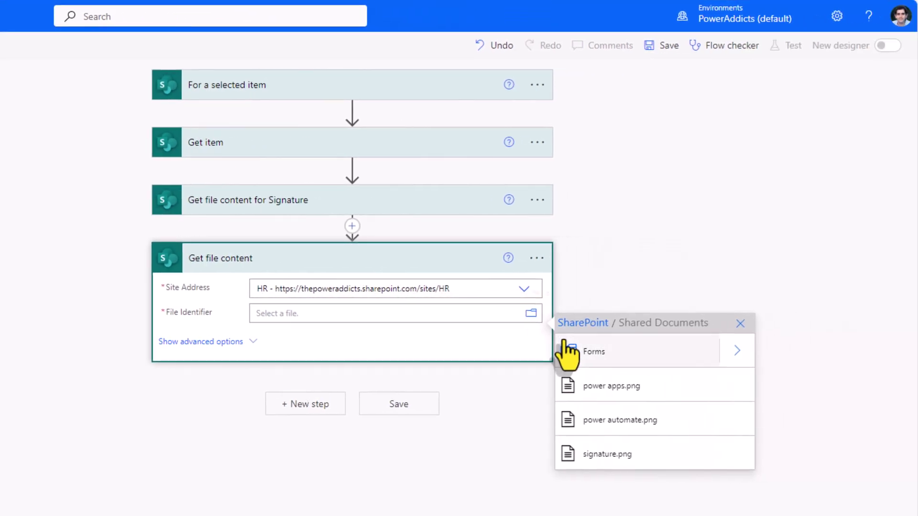
Step: Pick power apps.png, copy its file path, and insert a Compose action before this step
{"action": "left_click", "coordinate": [618, 396]}
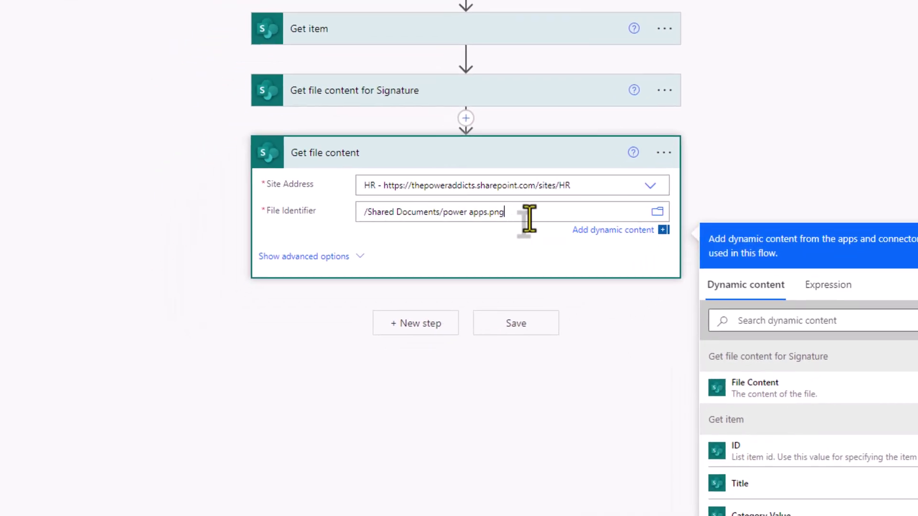
{"action": "left_click_drag", "start_coordinate": [529, 219], "coordinate": [312, 218]}
{"action": "key", "text": "ctrl+c"}
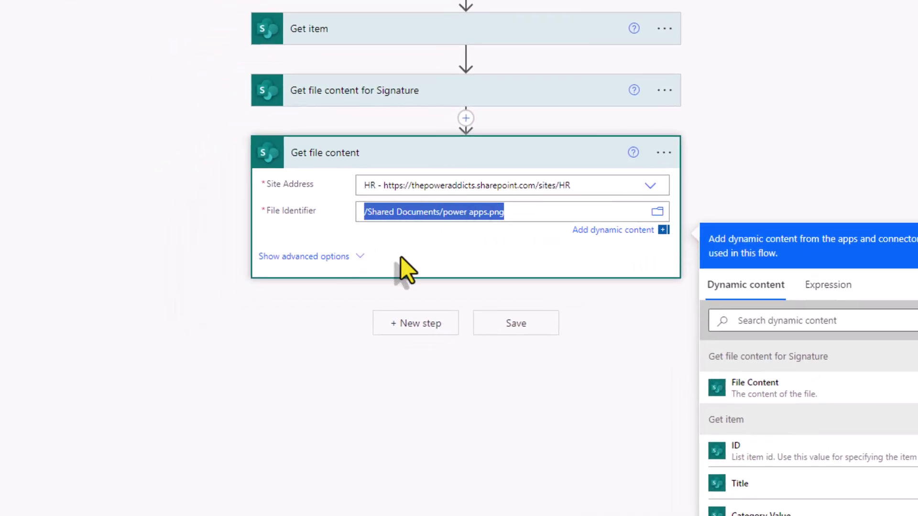
{"action": "left_click", "coordinate": [465, 120]}
{"action": "left_click", "coordinate": [471, 137]}
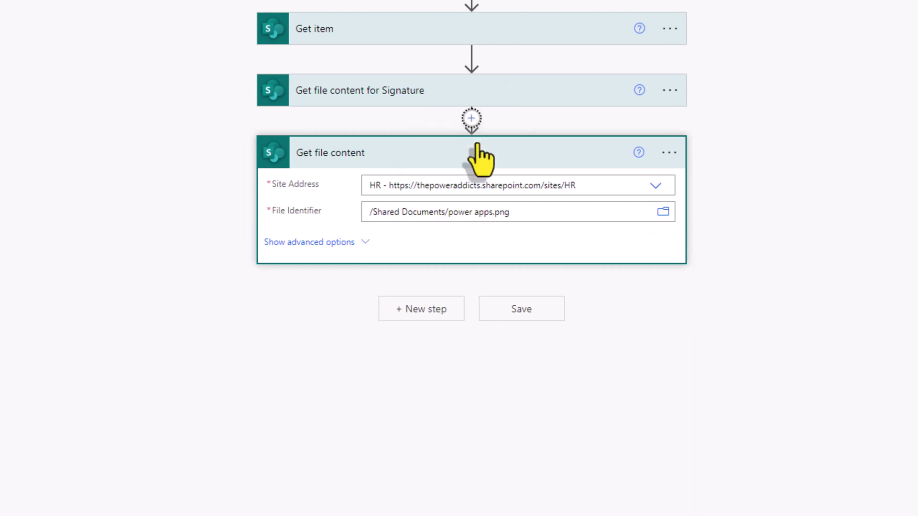
{"action": "type", "text": "compose"}
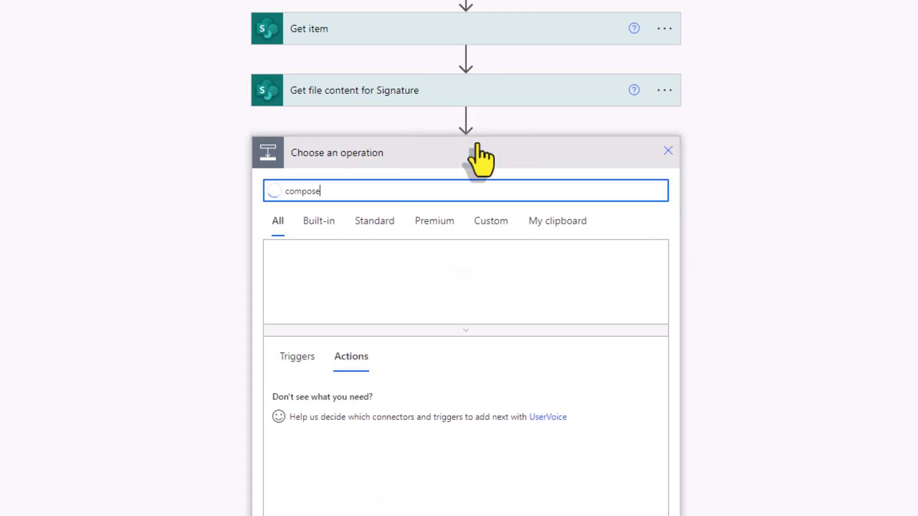
{"action": "left_click", "coordinate": [358, 410]}
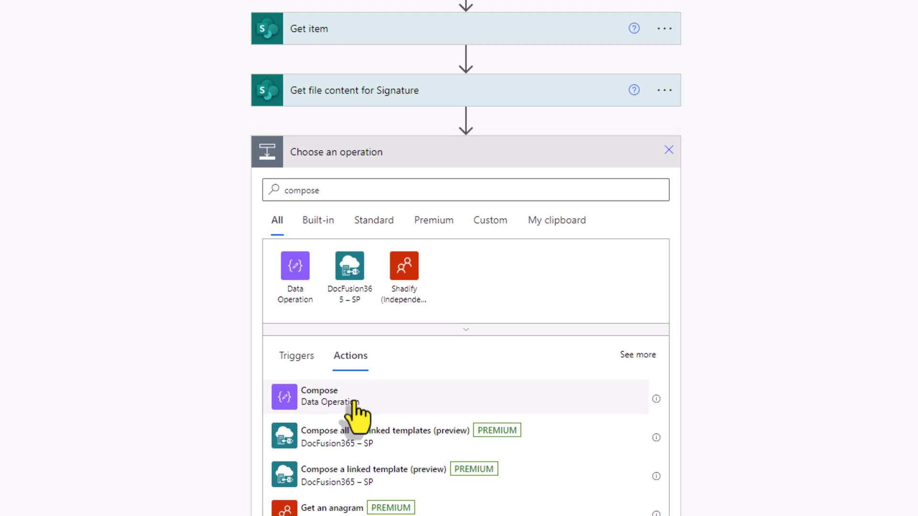
Step: Make Compose build /Shared Documents/<Category Value>.png and clear the old File Identifier path
{"action": "left_click", "coordinate": [355, 258]}
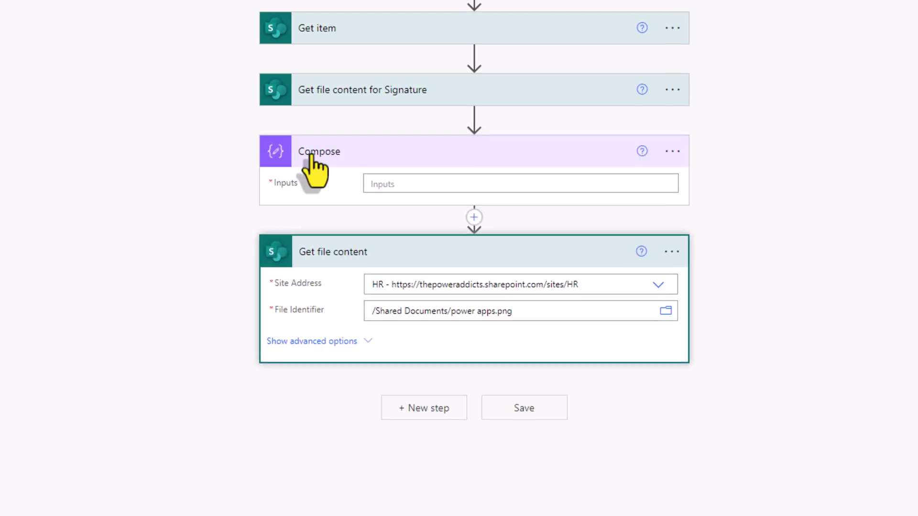
{"action": "left_click", "coordinate": [424, 188]}
{"action": "key", "text": "ctrl+v"}
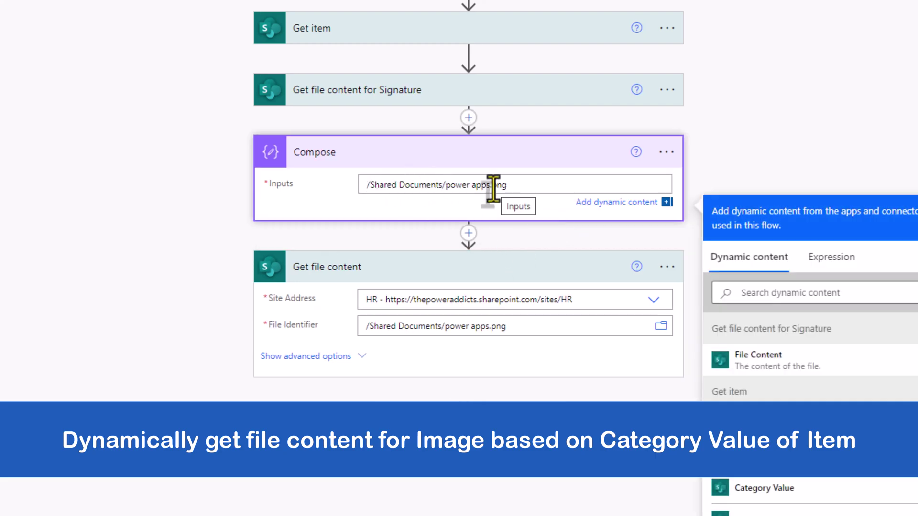
{"action": "left_click_drag", "start_coordinate": [446, 185], "coordinate": [490, 186]}
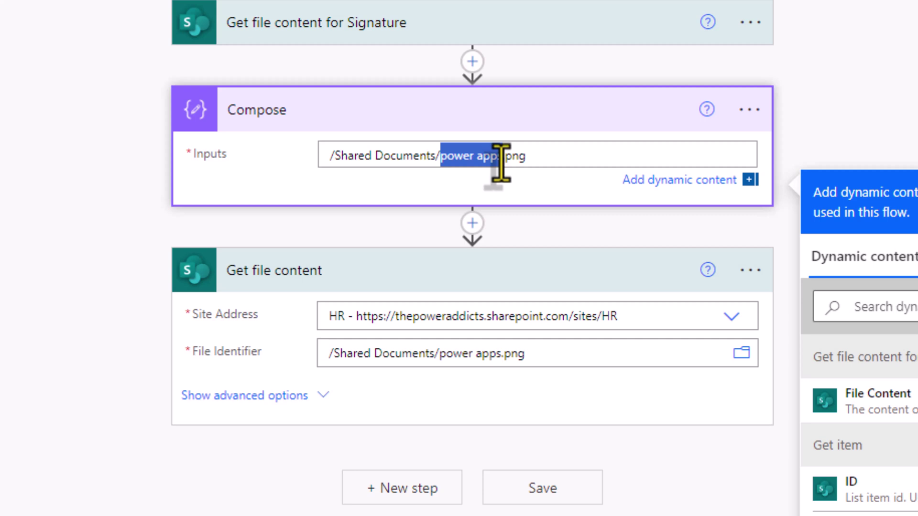
{"action": "key", "text": "Delete"}
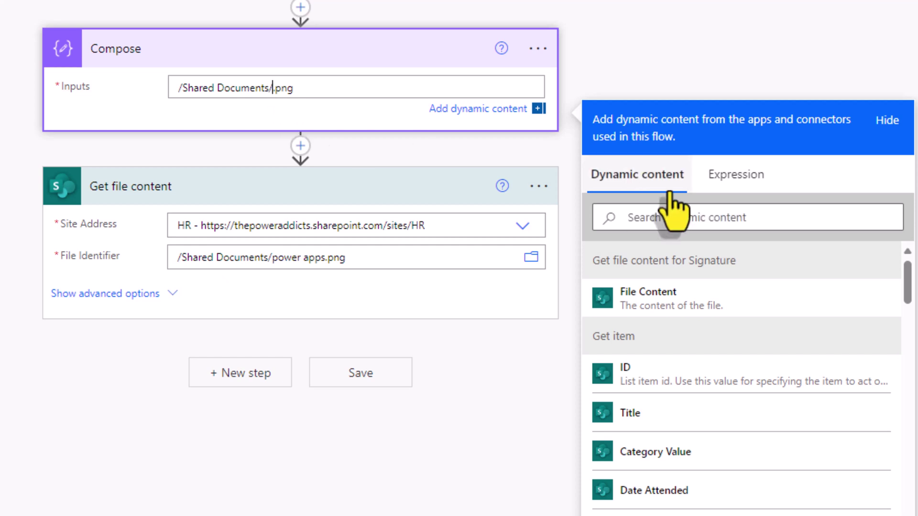
{"action": "left_click", "coordinate": [681, 217]}
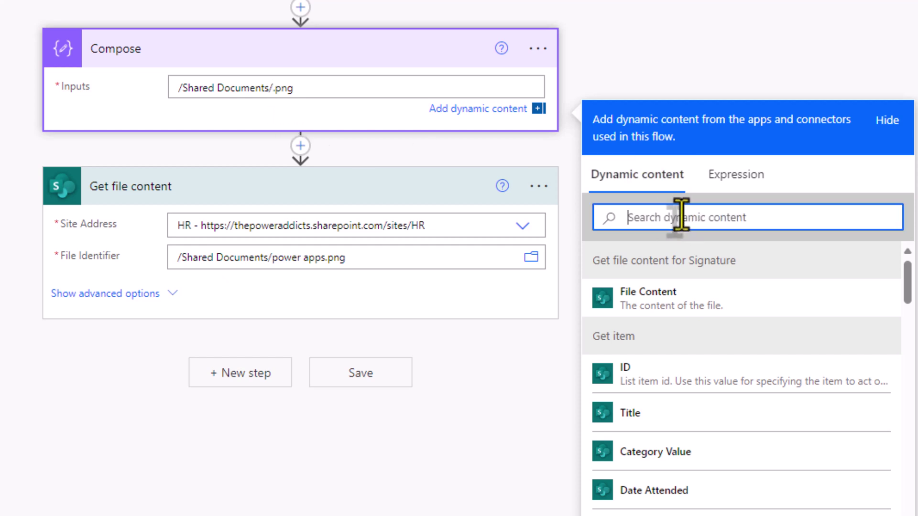
{"action": "type", "text": "category"}
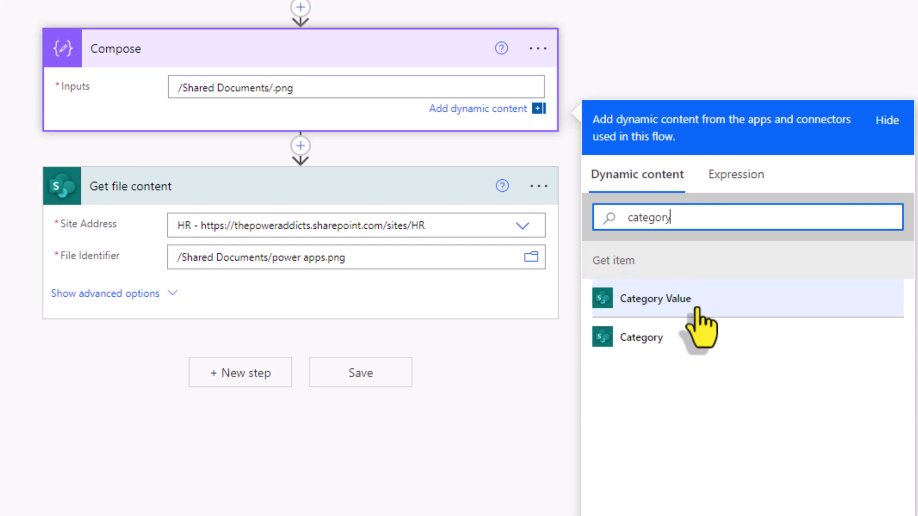
{"action": "left_click", "coordinate": [696, 310]}
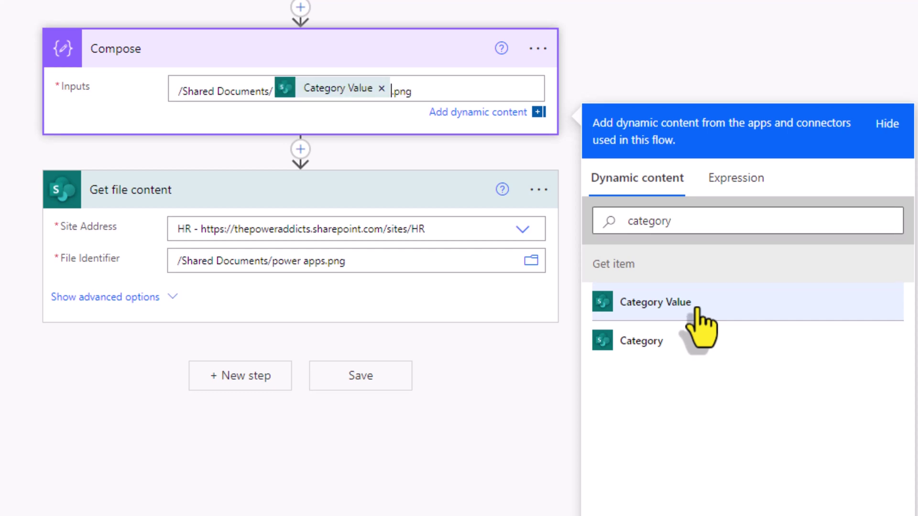
{"action": "left_click", "coordinate": [692, 66]}
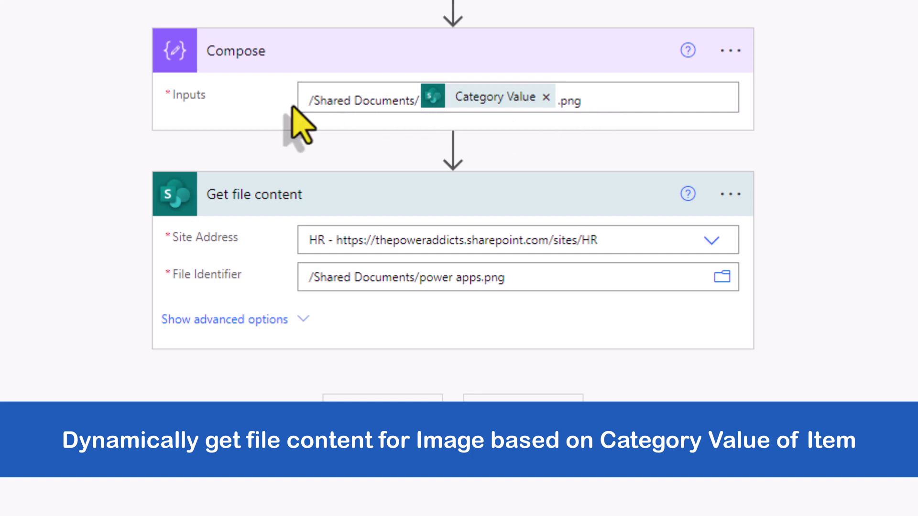
{"action": "left_click_drag", "start_coordinate": [526, 280], "coordinate": [248, 293]}
{"action": "key", "text": "BackSpace"}
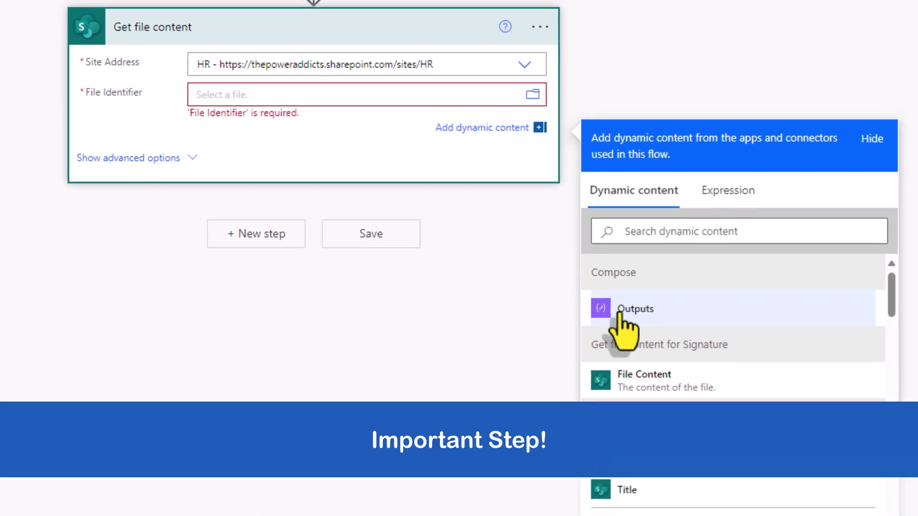
Step: Set the File Identifier to the expression encodeUriComponent(outputs('Compose'))
{"action": "left_click", "coordinate": [729, 184]}
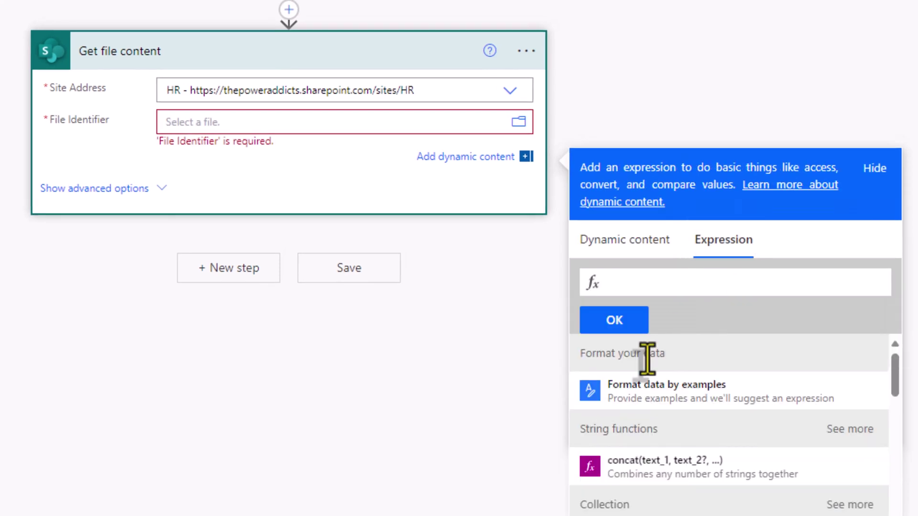
{"action": "type", "text": "enco"}
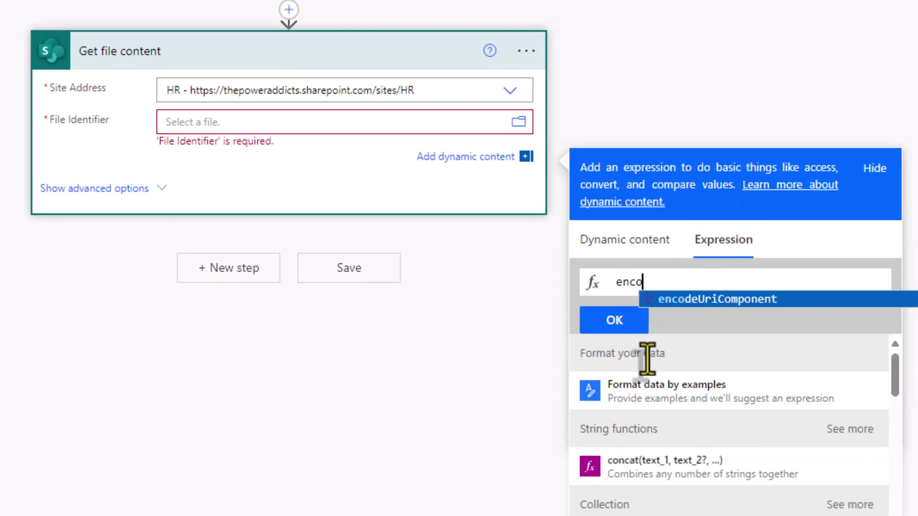
{"action": "key", "text": "Tab"}
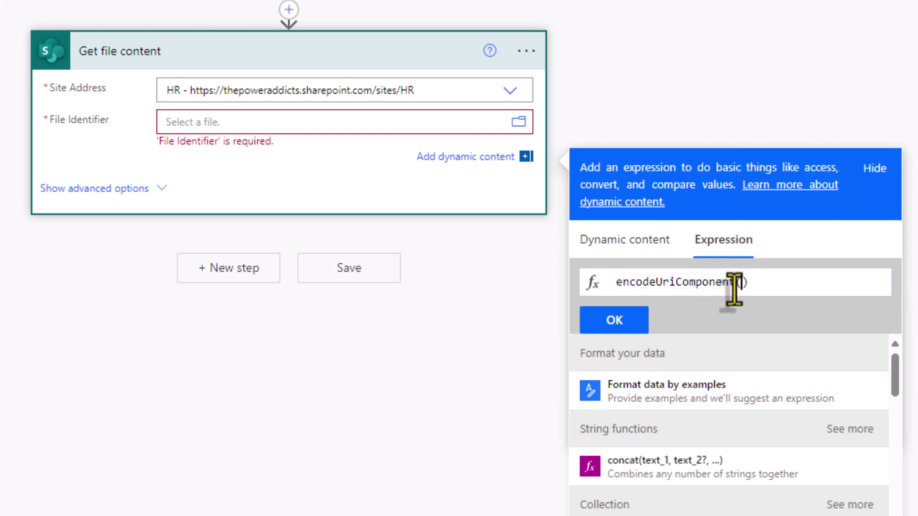
{"action": "left_click", "coordinate": [645, 243]}
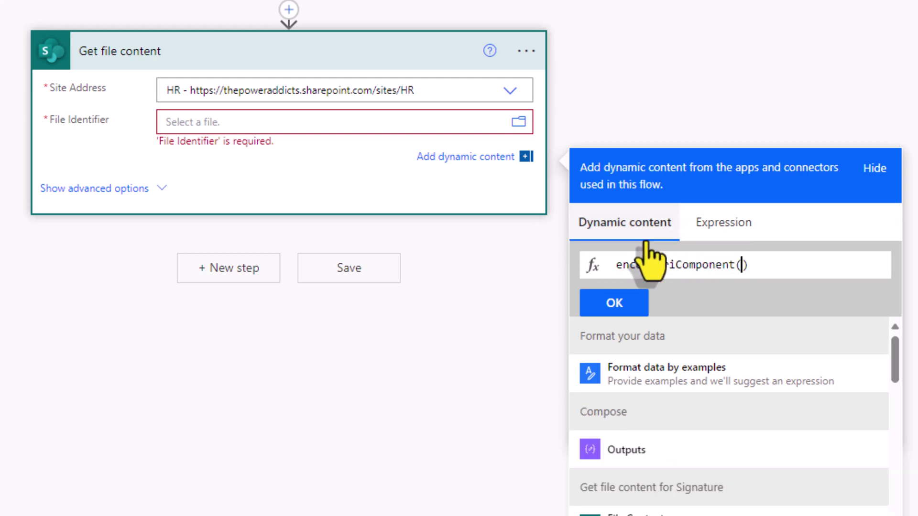
{"action": "left_click", "coordinate": [644, 450]}
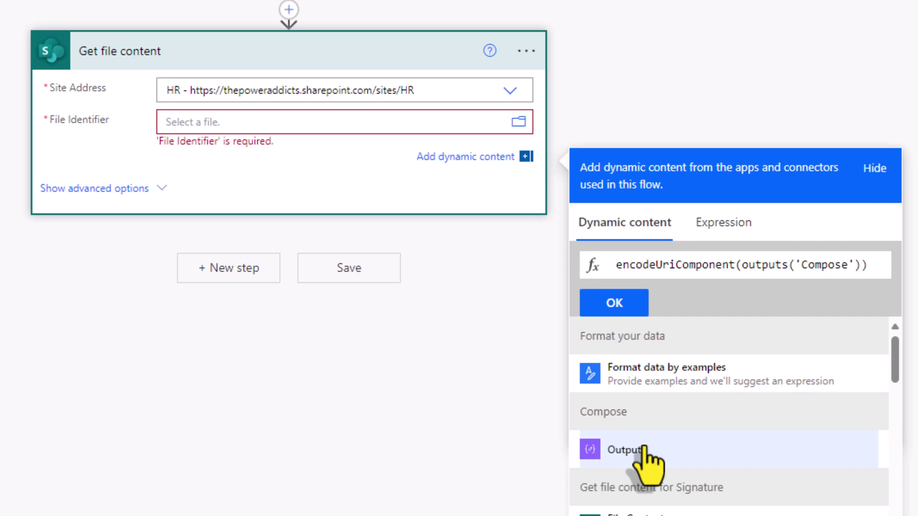
{"action": "left_click", "coordinate": [611, 306]}
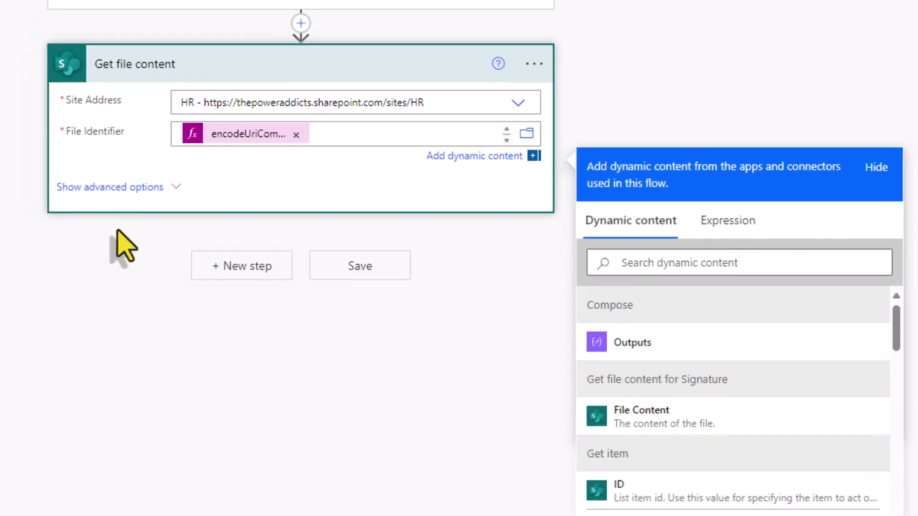
{"action": "left_click", "coordinate": [79, 253]}
Step: Rename the step to 'Get file content for Category'
{"action": "left_click", "coordinate": [532, 59]}
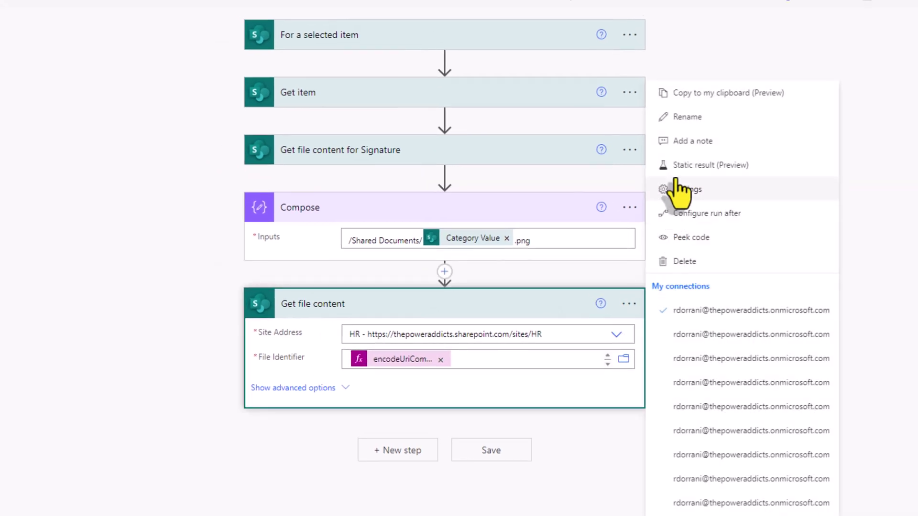
{"action": "left_click", "coordinate": [689, 117]}
{"action": "left_click", "coordinate": [384, 306]}
{"action": "type", "text": "f"}
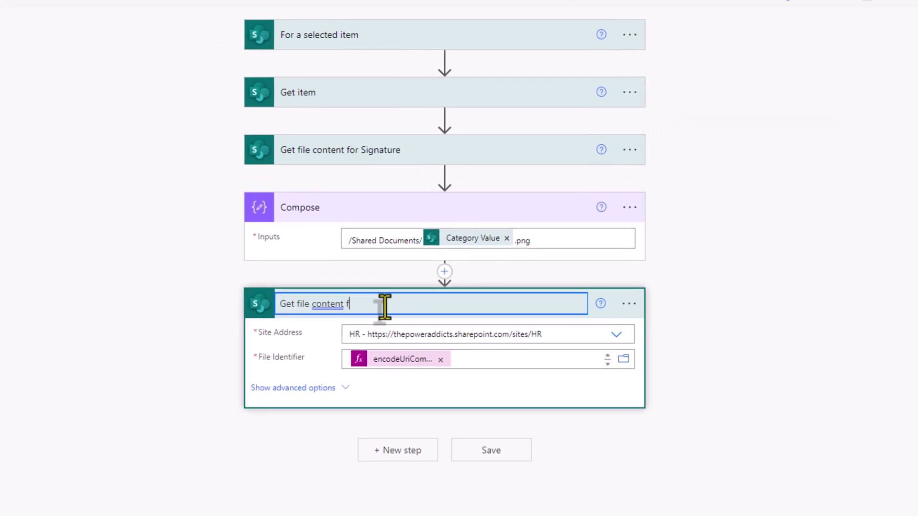
{"action": "type", "text": "or Category"}
{"action": "key", "text": "Return"}
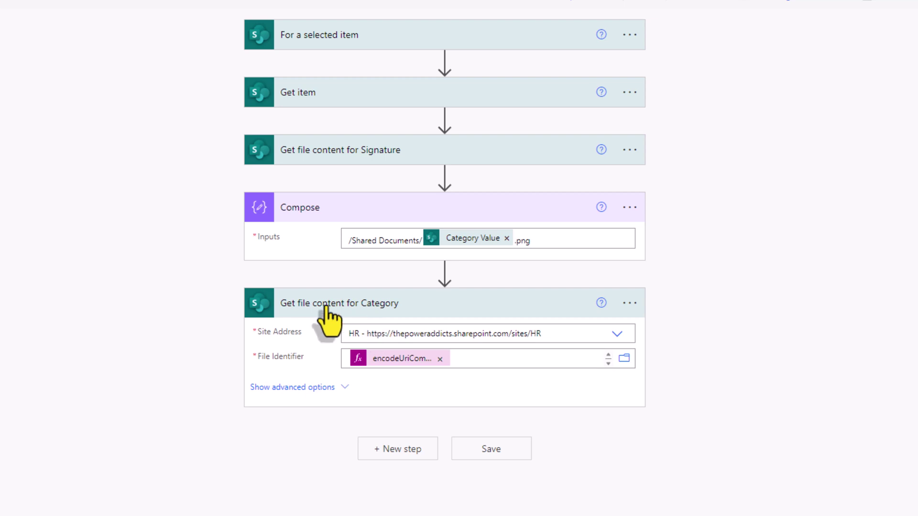
Step: Add the Word Online (Business) action Populate a Microsoft Word template at the end of the flow
{"action": "left_click", "coordinate": [403, 452]}
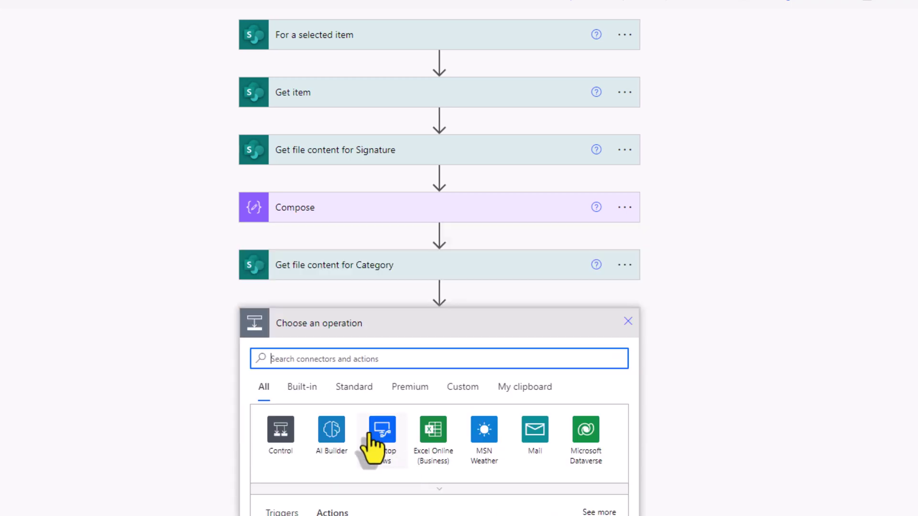
{"action": "type", "text": "word"}
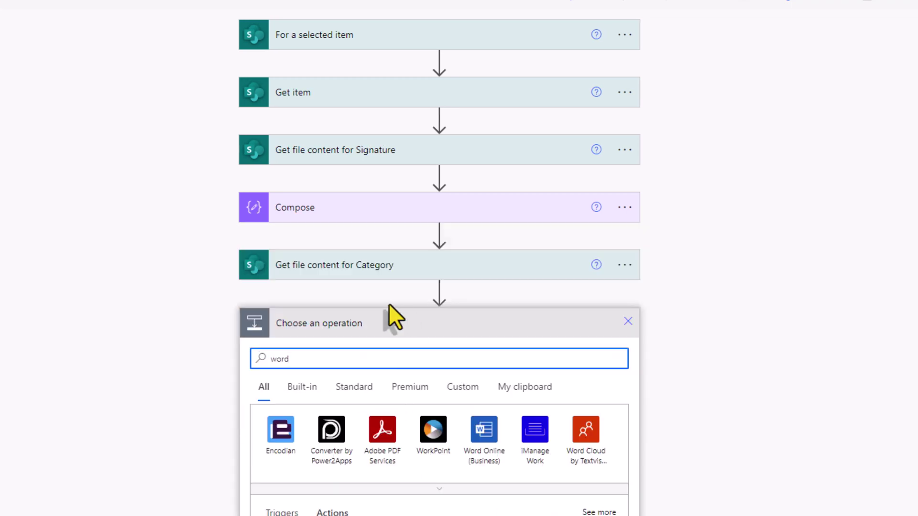
{"action": "scroll", "coordinate": [388, 303], "scroll_direction": "down", "scroll_amount": 3}
{"action": "left_click", "coordinate": [484, 258]}
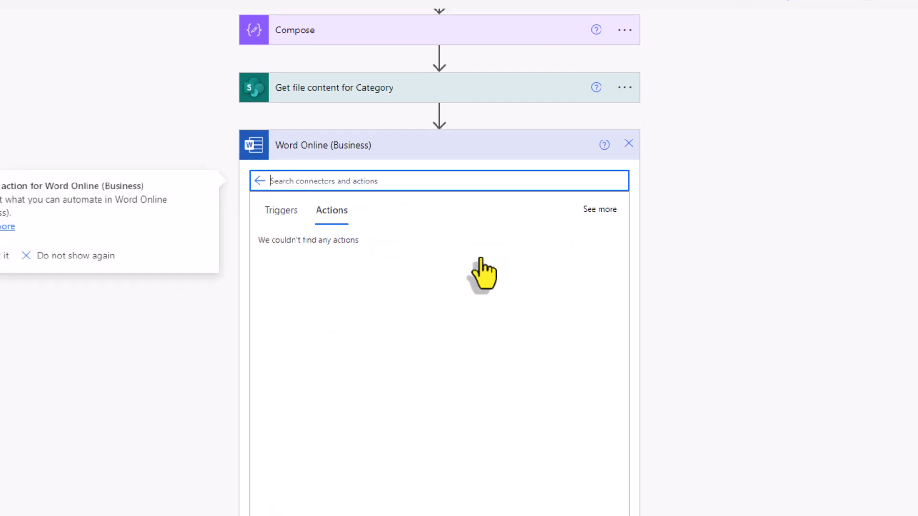
{"action": "left_click", "coordinate": [368, 287]}
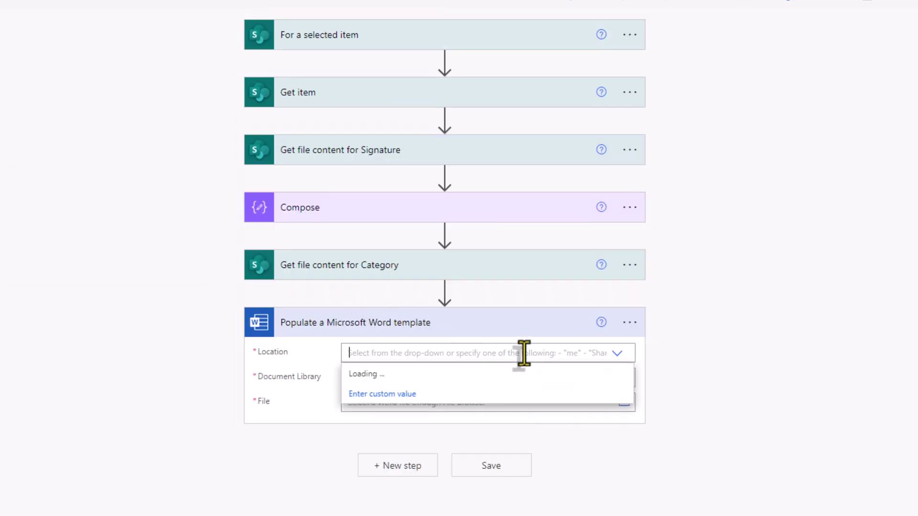
Step: Point the template to OneDrive for Business, OneDrive, /Templates/Certificate Of Participation.docx
{"action": "left_click", "coordinate": [524, 354]}
{"action": "left_click", "coordinate": [395, 376]}
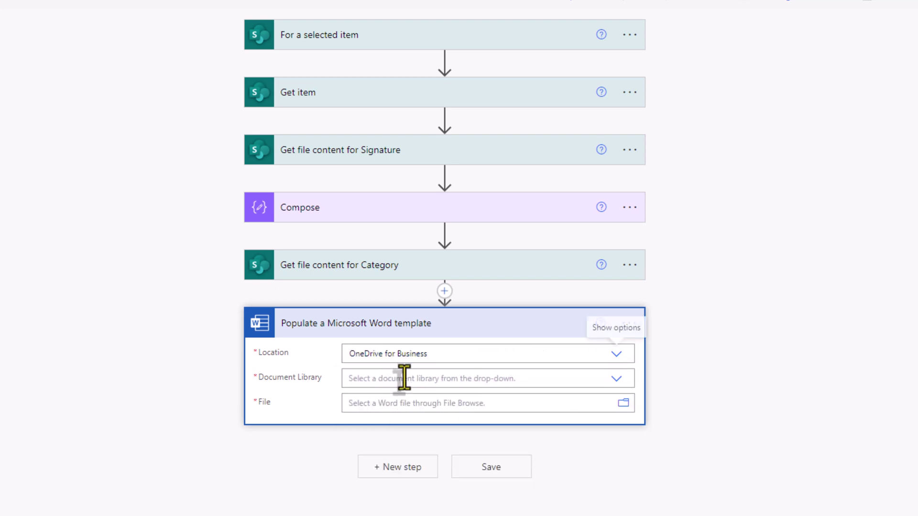
{"action": "left_click", "coordinate": [403, 377]}
{"action": "left_click", "coordinate": [382, 400]}
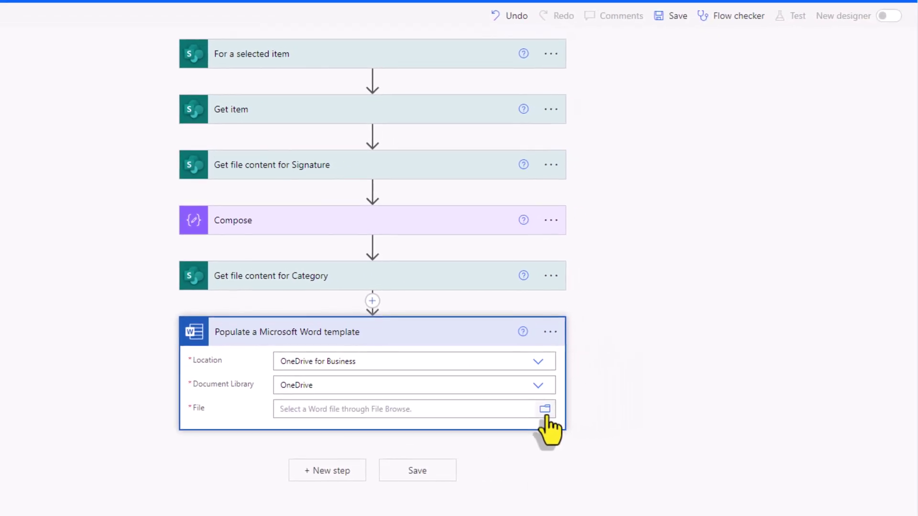
{"action": "left_click", "coordinate": [546, 414]}
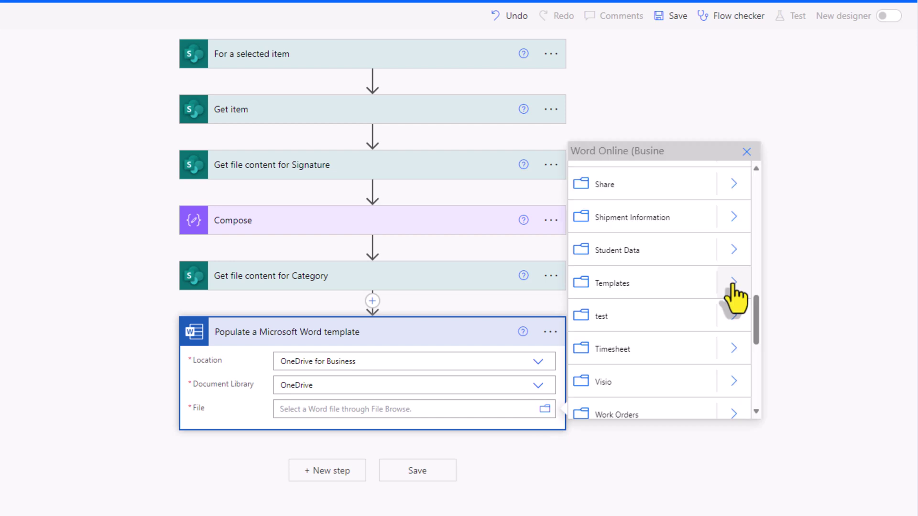
{"action": "left_click", "coordinate": [733, 285]}
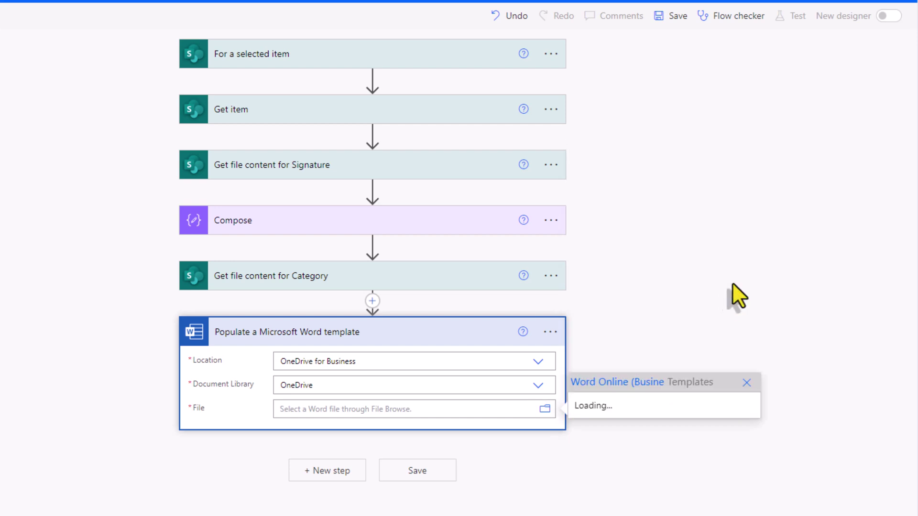
{"action": "left_click", "coordinate": [638, 410]}
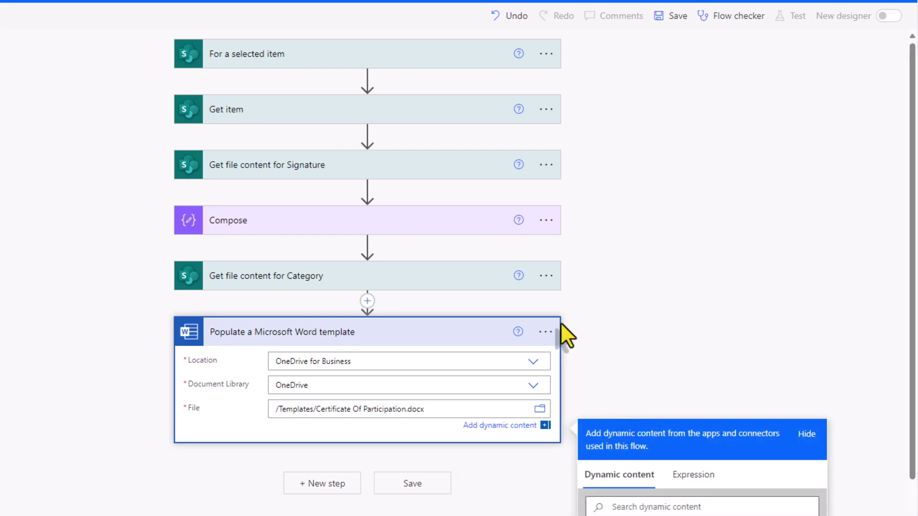
Step: Map certAwardedTo to User DisplayName and picSig to the signature file content
{"action": "scroll", "coordinate": [420, 375], "scroll_direction": "down", "scroll_amount": 3}
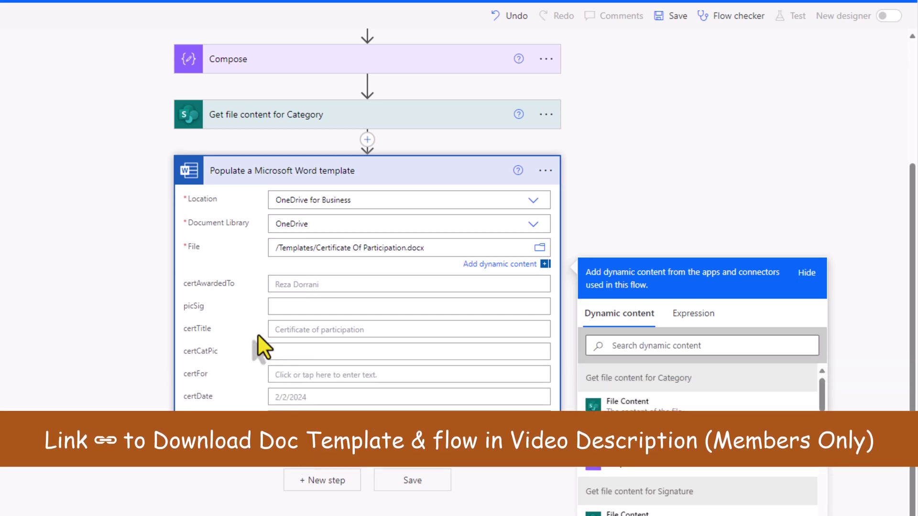
{"action": "left_click", "coordinate": [283, 286]}
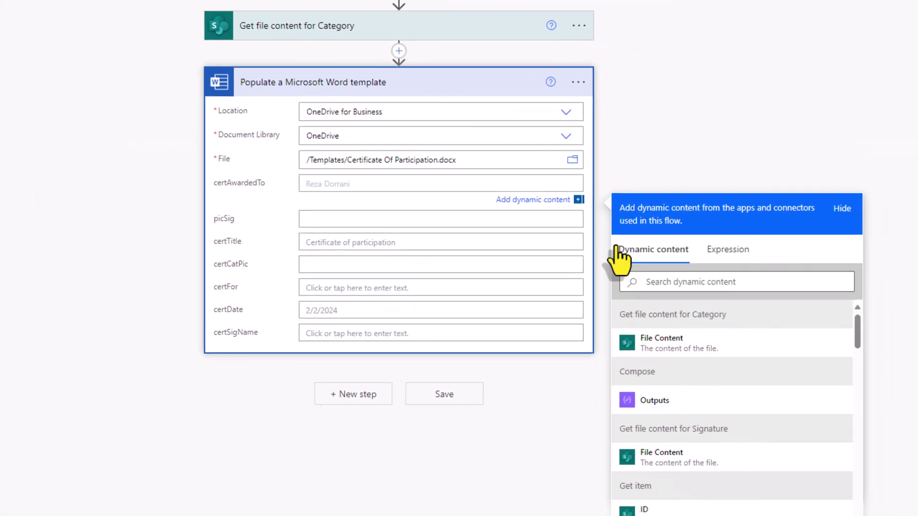
{"action": "left_click", "coordinate": [658, 282]}
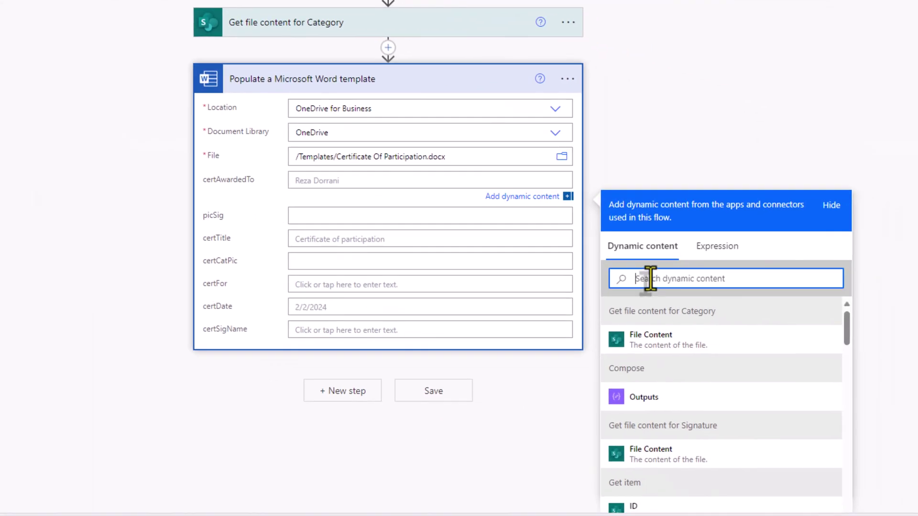
{"action": "type", "text": "use"}
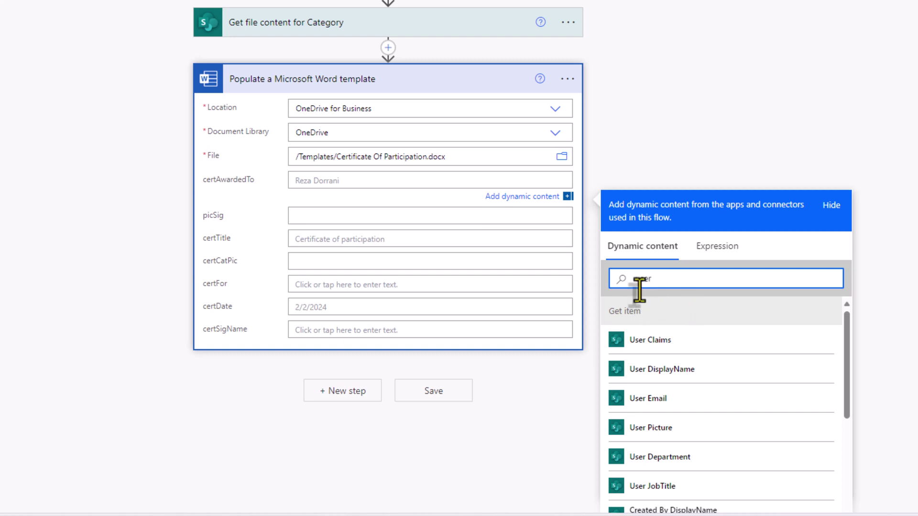
{"action": "type", "text": "r"}
{"action": "scroll", "coordinate": [626, 325], "scroll_direction": "down", "scroll_amount": 1}
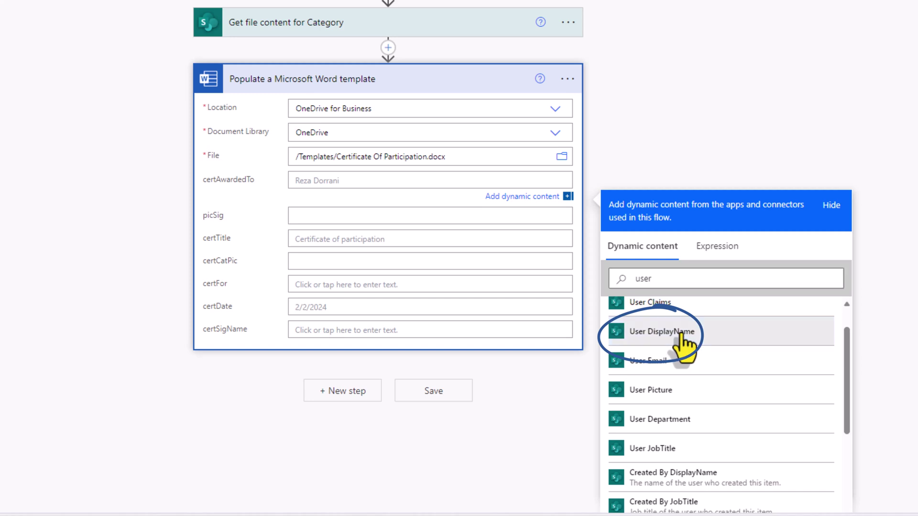
{"action": "left_click", "coordinate": [681, 333]}
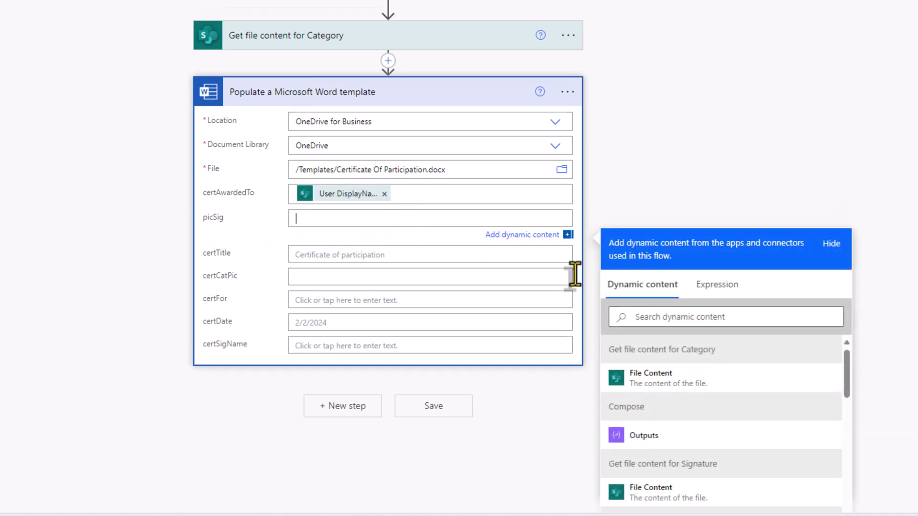
{"action": "scroll", "coordinate": [626, 406], "scroll_direction": "down", "scroll_amount": 5}
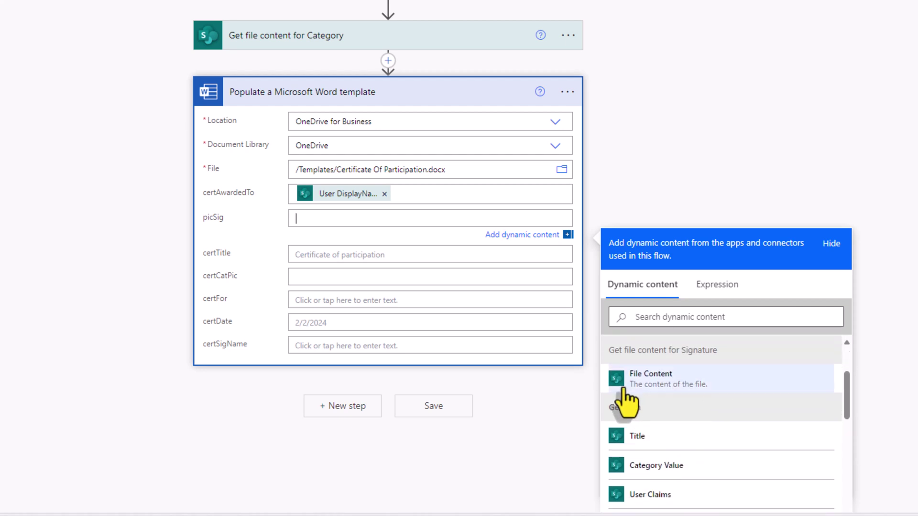
{"action": "left_click", "coordinate": [662, 379]}
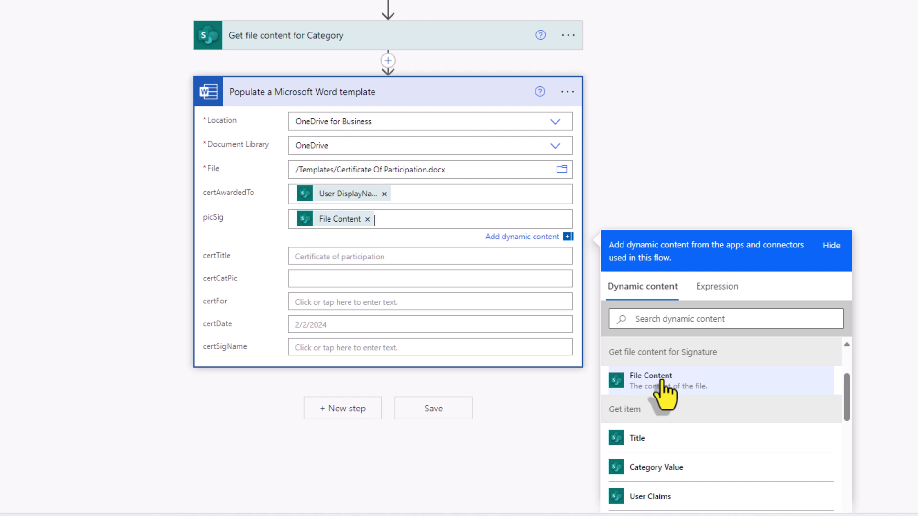
Step: Map certTitle to the item Title and certCatPic to the category file content
{"action": "left_click", "coordinate": [321, 258]}
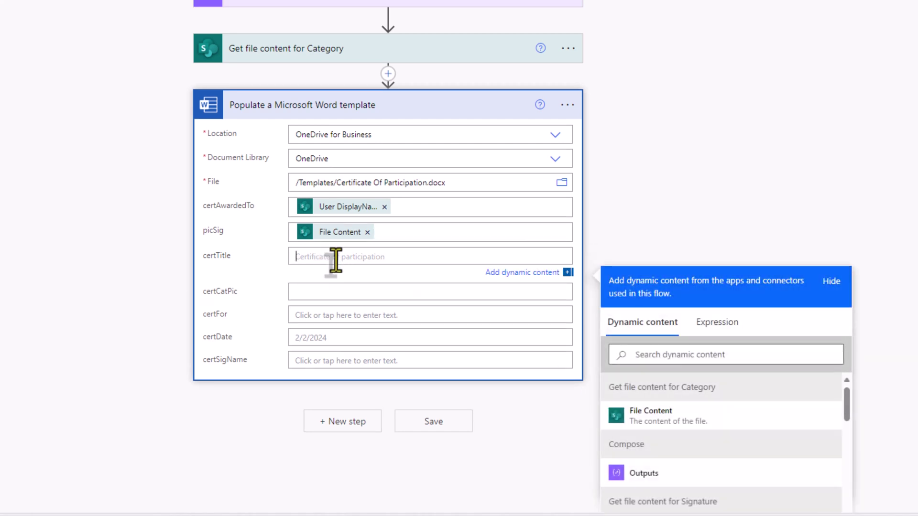
{"action": "left_click", "coordinate": [662, 354]}
{"action": "type", "text": "title"}
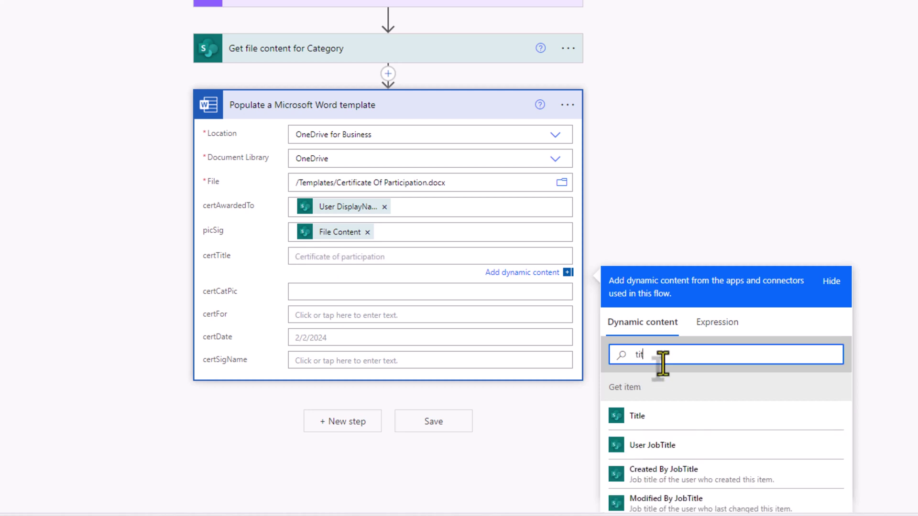
{"action": "left_click", "coordinate": [661, 425]}
{"action": "left_click", "coordinate": [312, 294]}
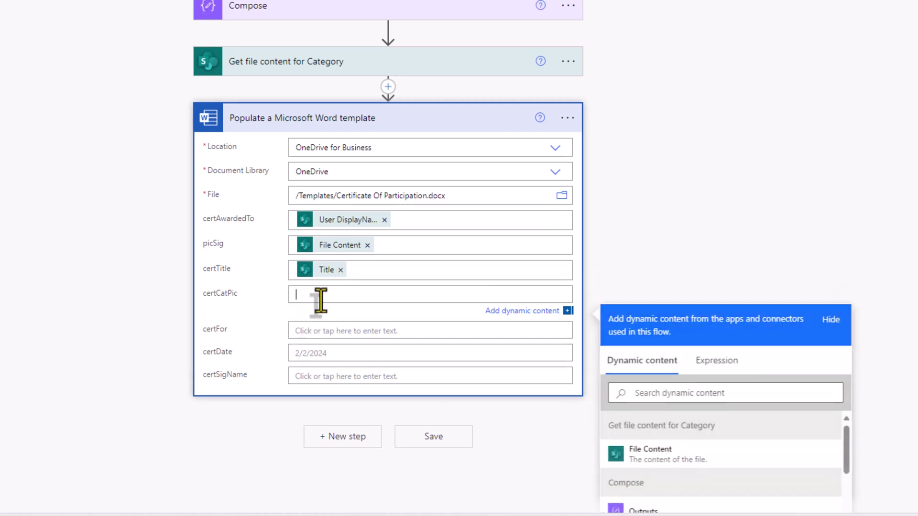
{"action": "scroll", "coordinate": [746, 268], "scroll_direction": "down", "scroll_amount": 3}
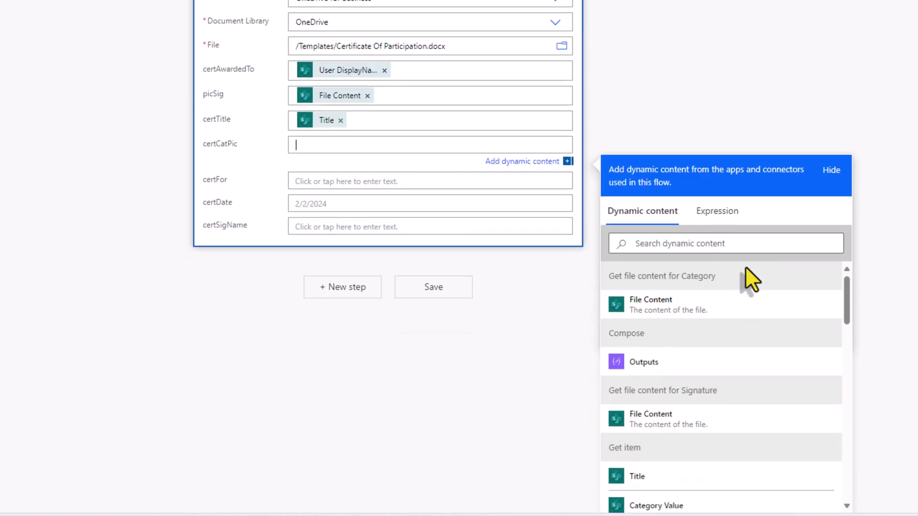
{"action": "left_click", "coordinate": [665, 308]}
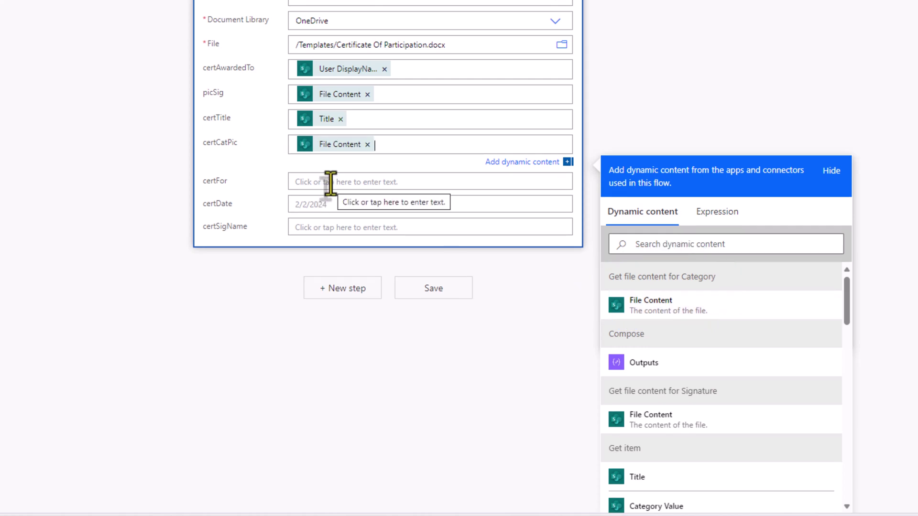
Step: Map certFor to Category Value and certDate to Date Attended, and enter the signer's name
{"action": "left_click", "coordinate": [316, 184]}
{"action": "left_click", "coordinate": [645, 280]}
{"action": "type", "text": "c"}
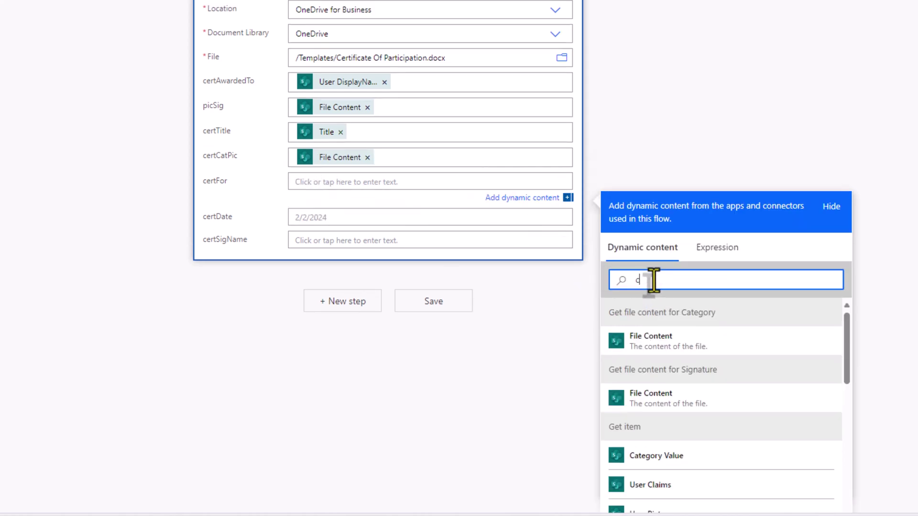
{"action": "type", "text": "ategr"}
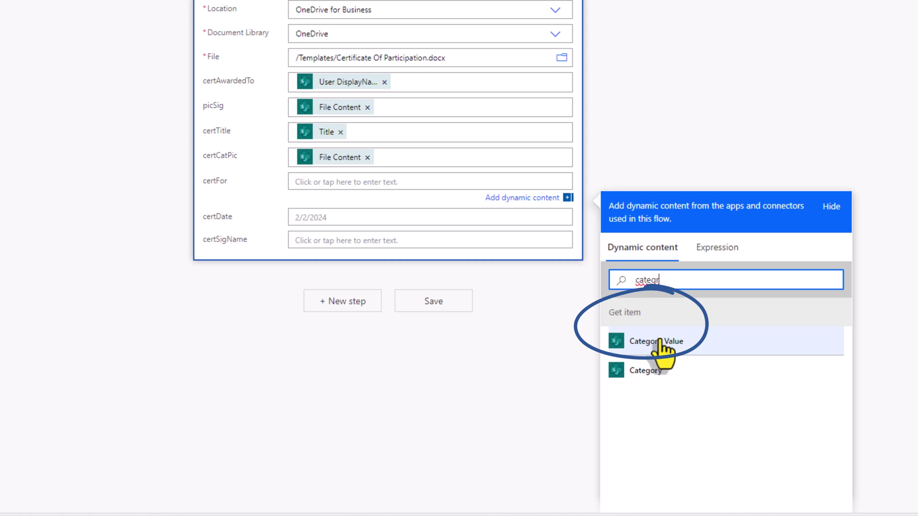
{"action": "key", "text": "BackSpace"}
{"action": "type", "text": "ory"}
{"action": "left_click", "coordinate": [678, 343]}
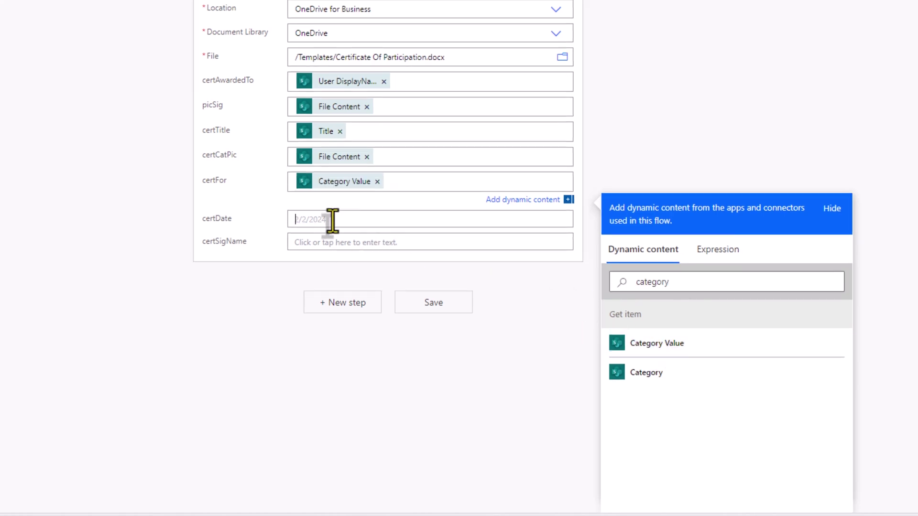
{"action": "left_click", "coordinate": [332, 220]}
{"action": "left_click", "coordinate": [651, 317]}
{"action": "type", "text": "date"}
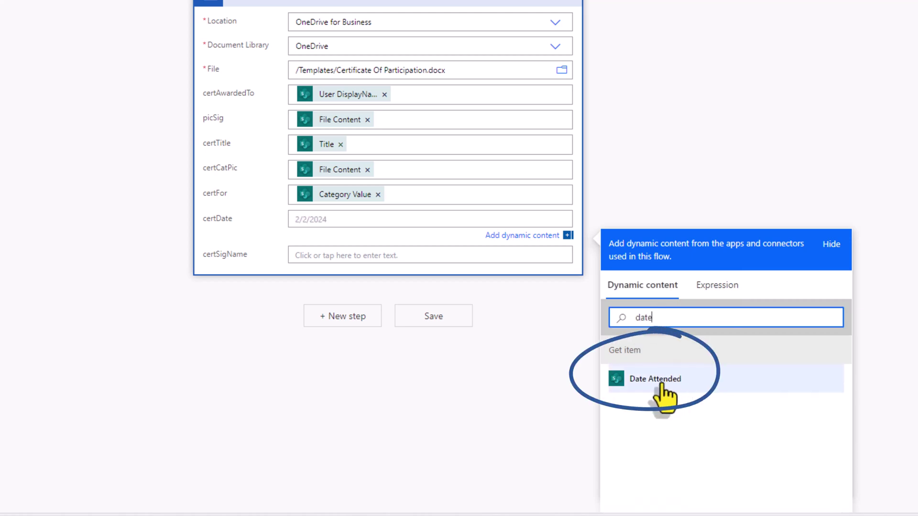
{"action": "left_click", "coordinate": [661, 386]}
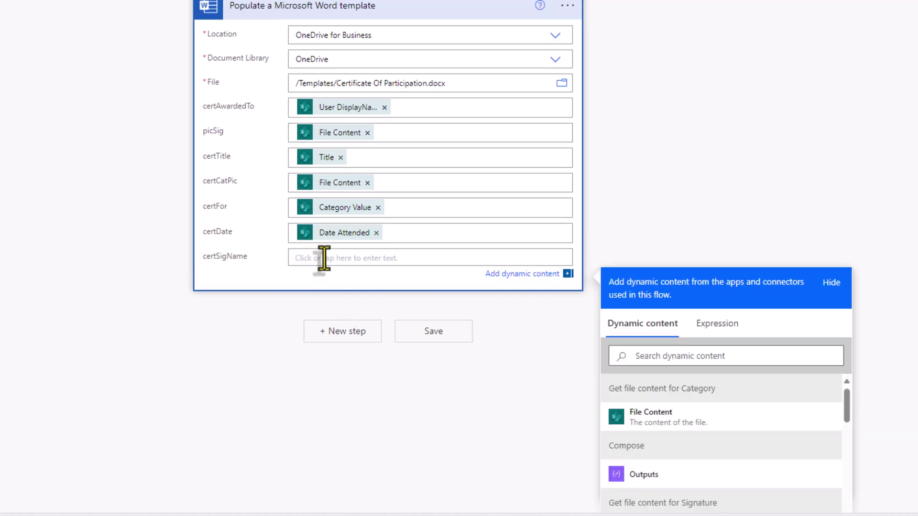
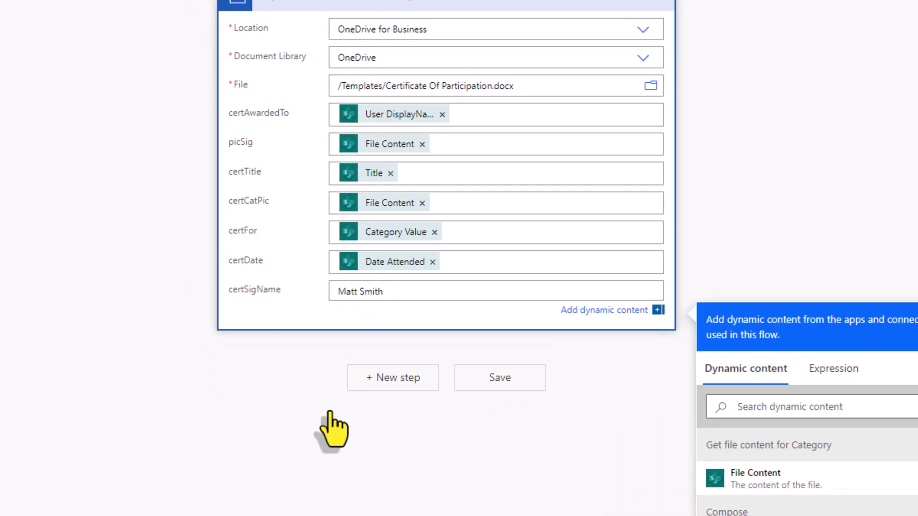
{"action": "left_click", "coordinate": [389, 475]}
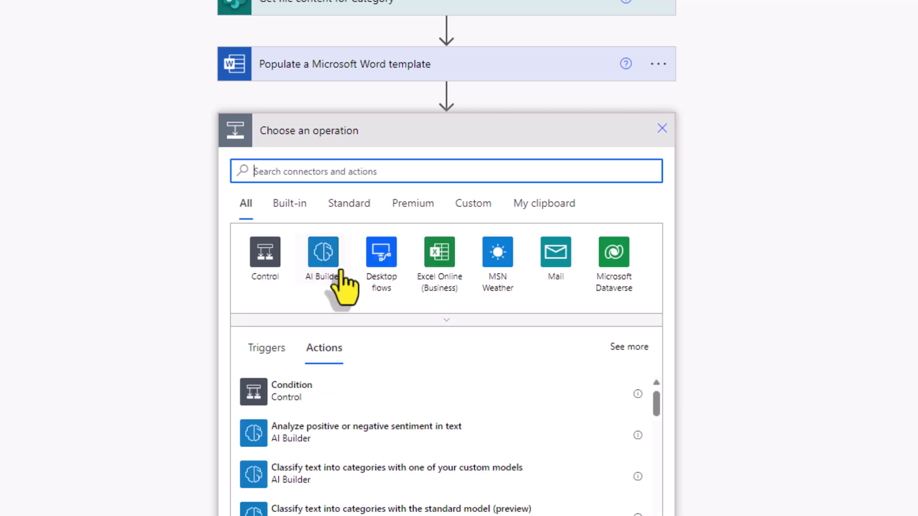
Step: Add an Outlook Send an email (V2) step addressed to the item's User Email
{"action": "type", "text": "send an email"}
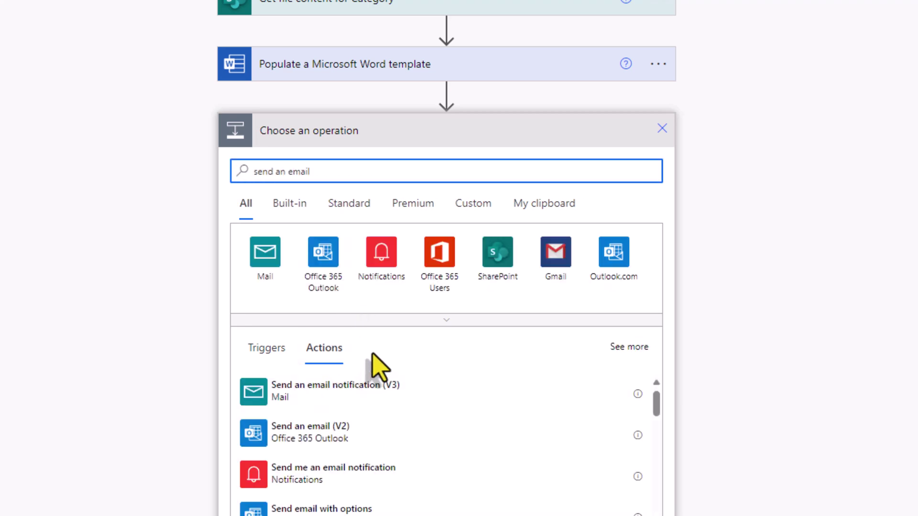
{"action": "left_click", "coordinate": [340, 431]}
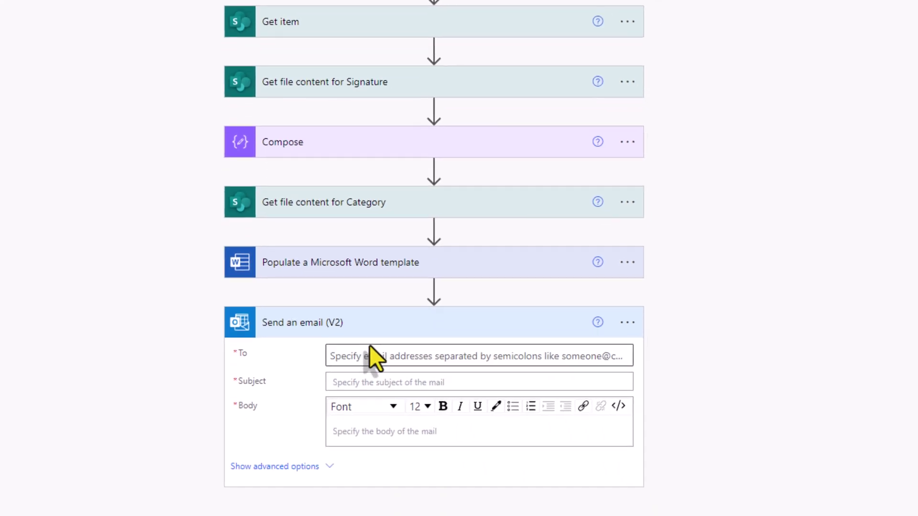
{"action": "left_click", "coordinate": [369, 349]}
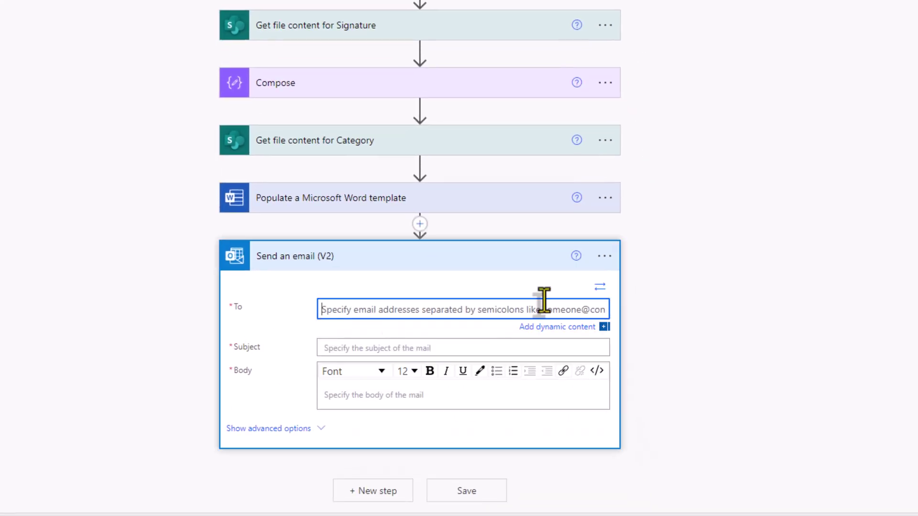
{"action": "scroll", "coordinate": [469, 308], "scroll_direction": "down", "scroll_amount": 4}
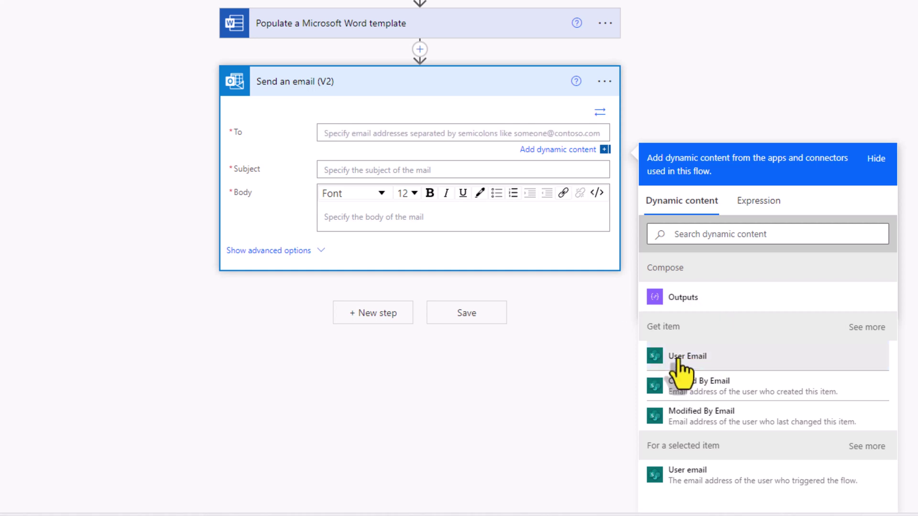
{"action": "left_click", "coordinate": [678, 360]}
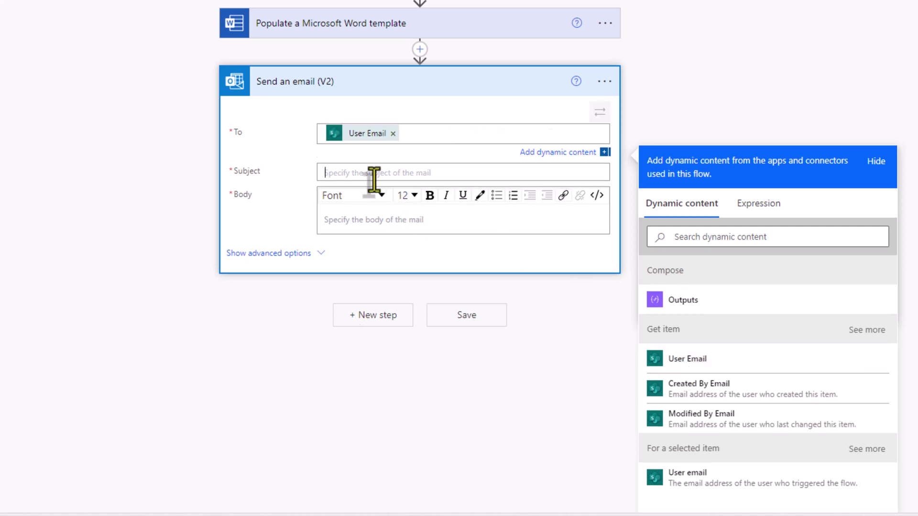
Step: Set the subject to 'Certificate of Particiaption for' followed by the item Title
{"action": "left_click", "coordinate": [374, 173]}
{"action": "type", "text": "Certificate of Particiaption for"}
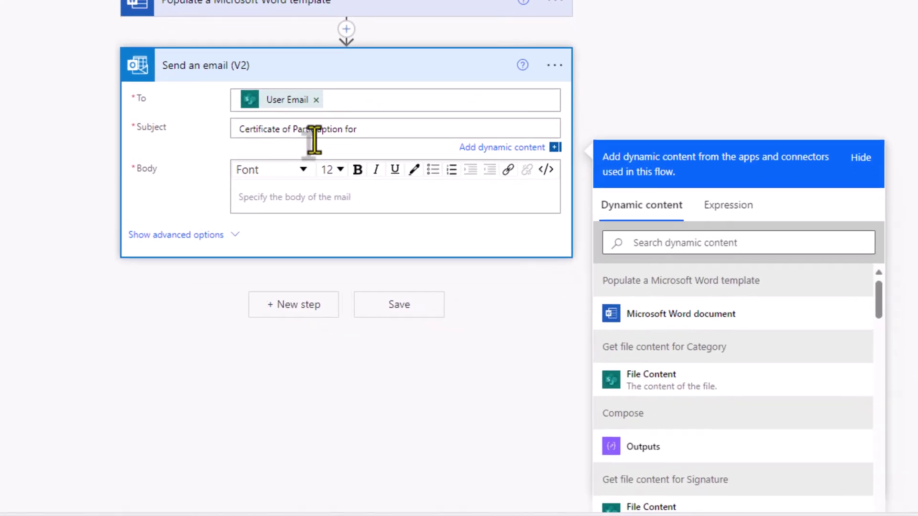
{"action": "left_click", "coordinate": [645, 239]}
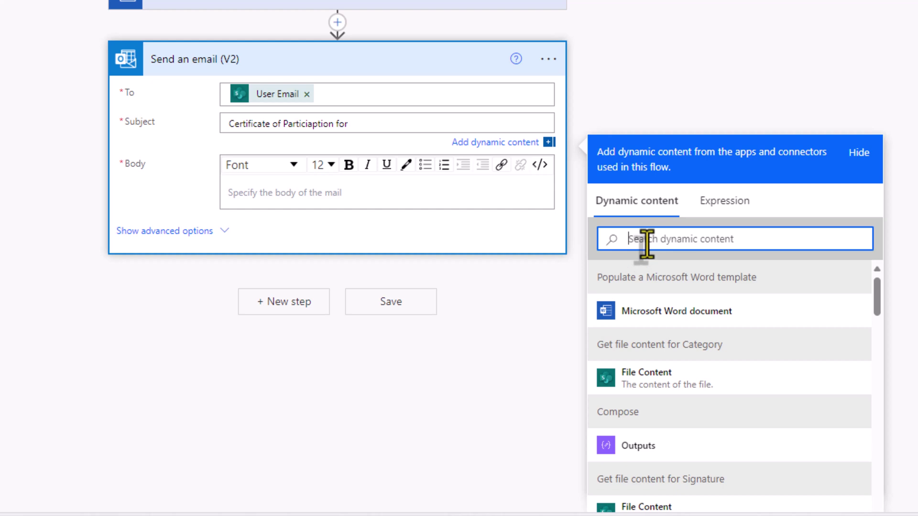
{"action": "type", "text": "title"}
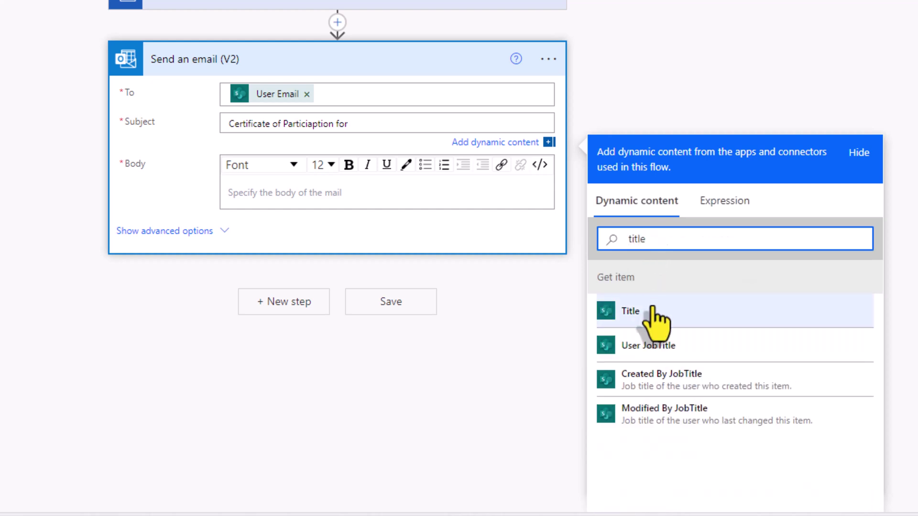
{"action": "left_click", "coordinate": [656, 313]}
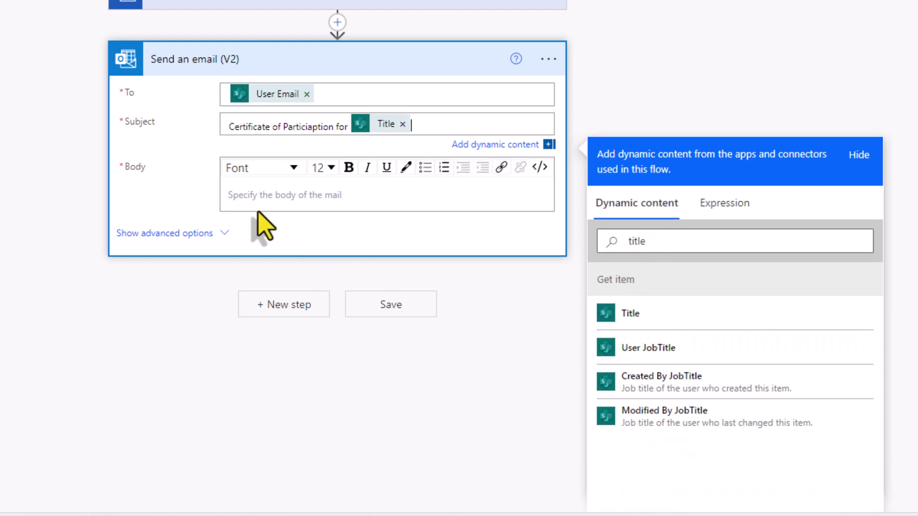
{"action": "left_click", "coordinate": [244, 196]}
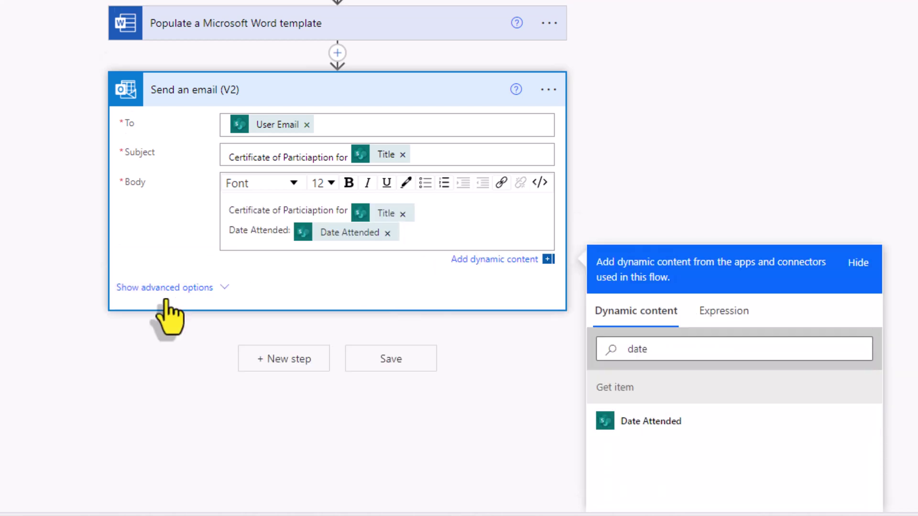
Step: Attach Certificate.docx using the populated Word template's Body as content, then collapse the email card
{"action": "left_click", "coordinate": [218, 287]}
{"action": "scroll", "coordinate": [235, 260], "scroll_direction": "down", "scroll_amount": 1}
{"action": "scroll", "coordinate": [187, 250], "scroll_direction": "down", "scroll_amount": 3}
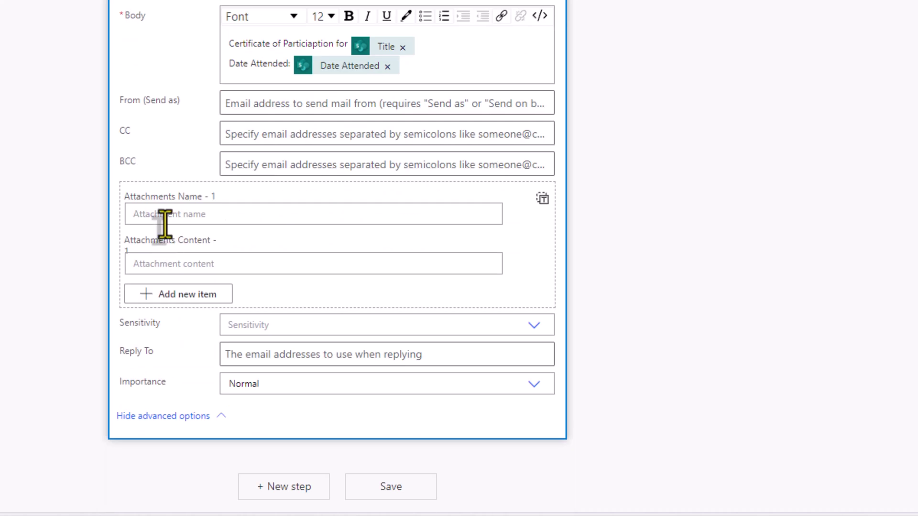
{"action": "left_click", "coordinate": [176, 216]}
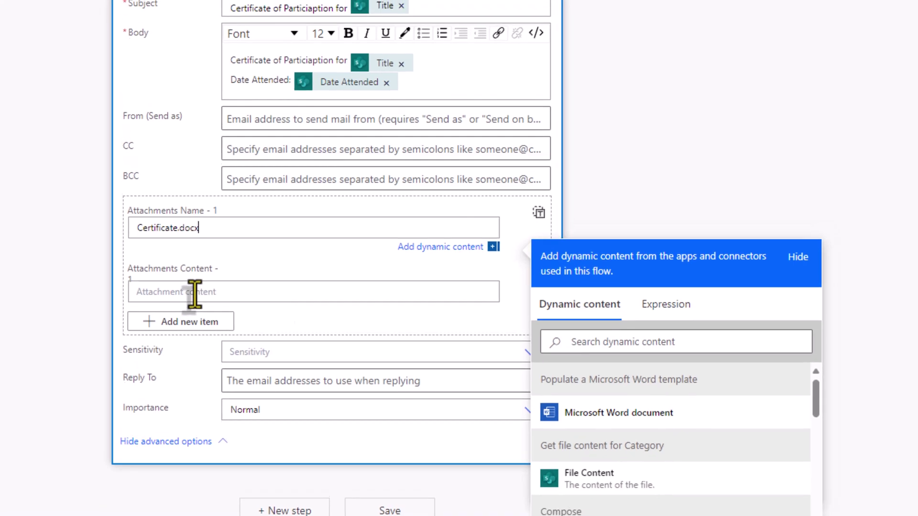
{"action": "left_click", "coordinate": [192, 279]}
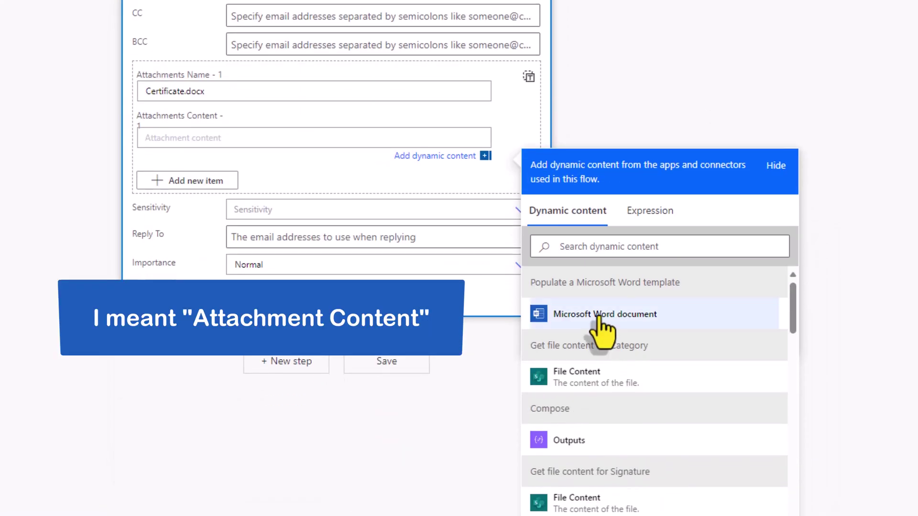
{"action": "left_click", "coordinate": [572, 319]}
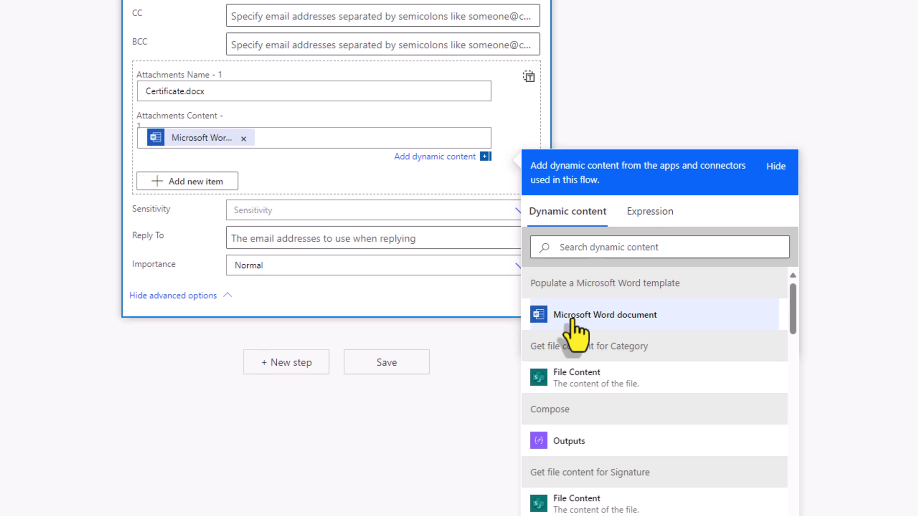
{"action": "left_click", "coordinate": [519, 105]}
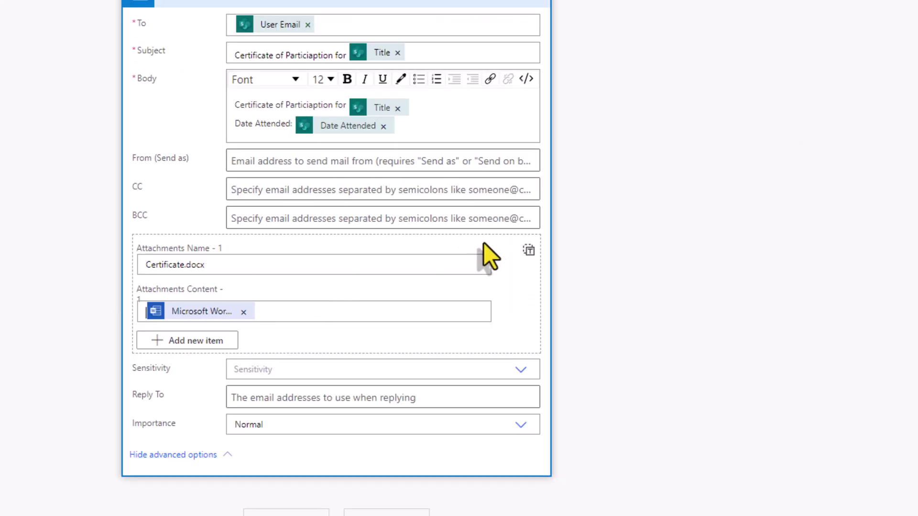
{"action": "left_click", "coordinate": [528, 252]}
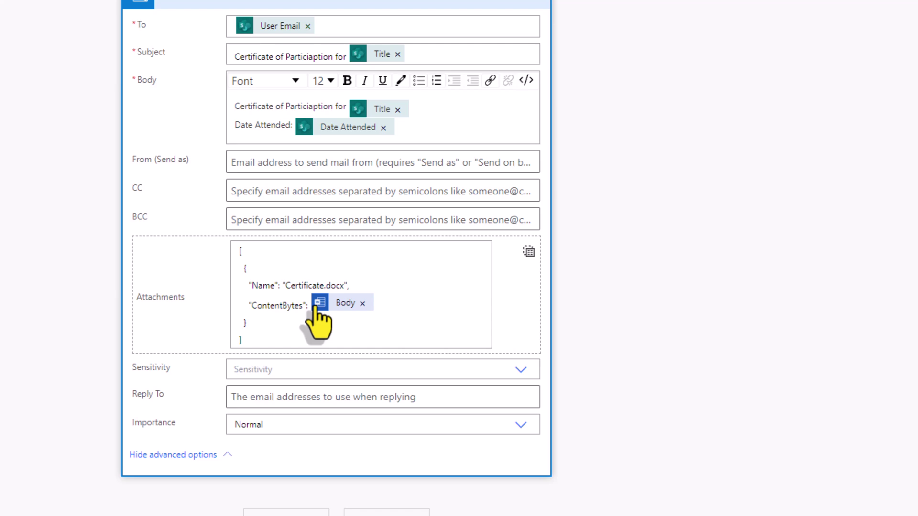
{"action": "left_click", "coordinate": [529, 251]}
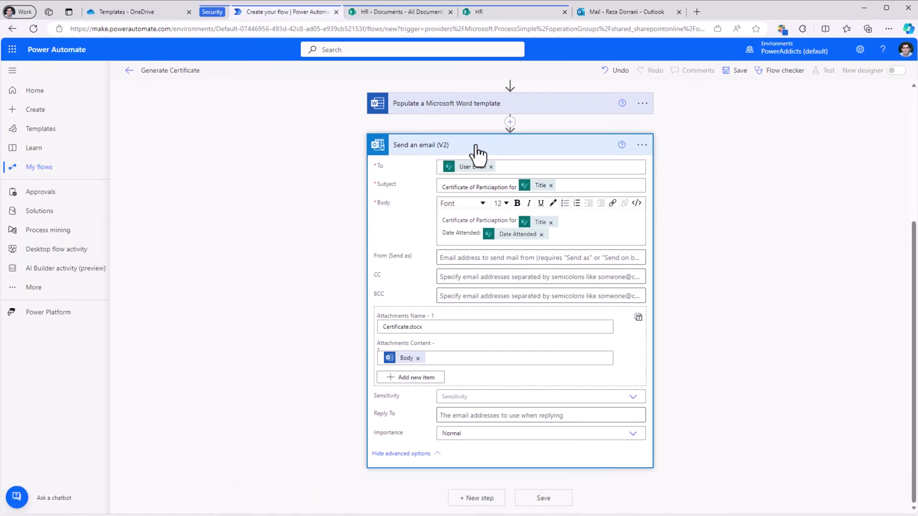
{"action": "left_click", "coordinate": [280, 3]}
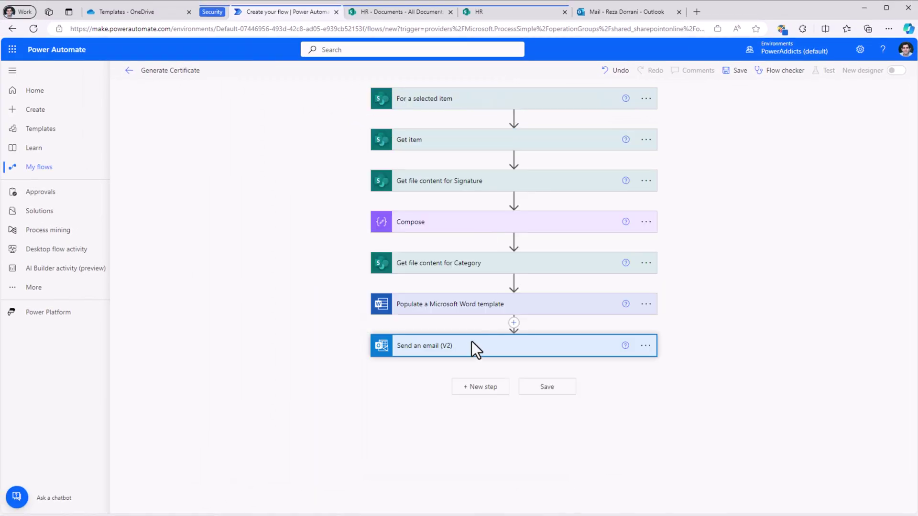
Step: Add a SharePoint Add attachment step on HR's Training Attendees list, Id from the triggering item's ID
{"action": "left_click", "coordinate": [481, 388]}
{"action": "type", "text": "add attachment"}
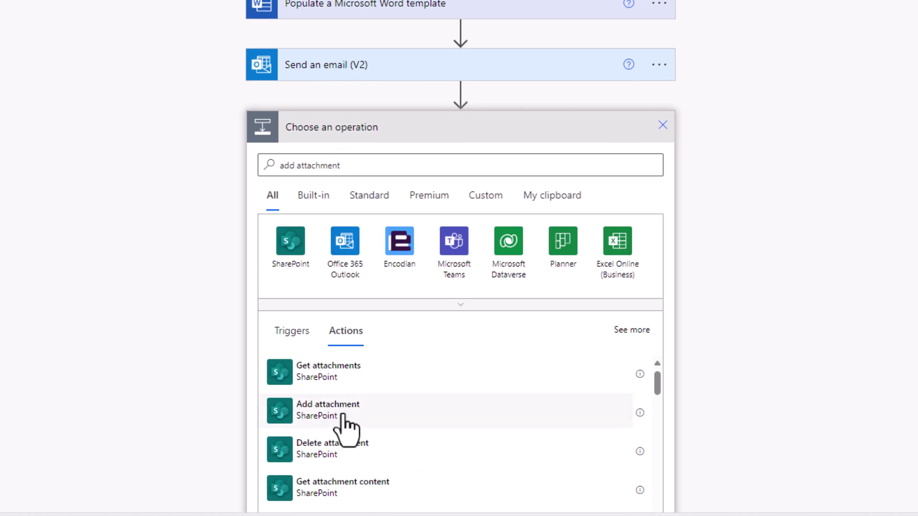
{"action": "left_click", "coordinate": [343, 417]}
{"action": "left_click", "coordinate": [424, 320]}
{"action": "type", "text": "hr"}
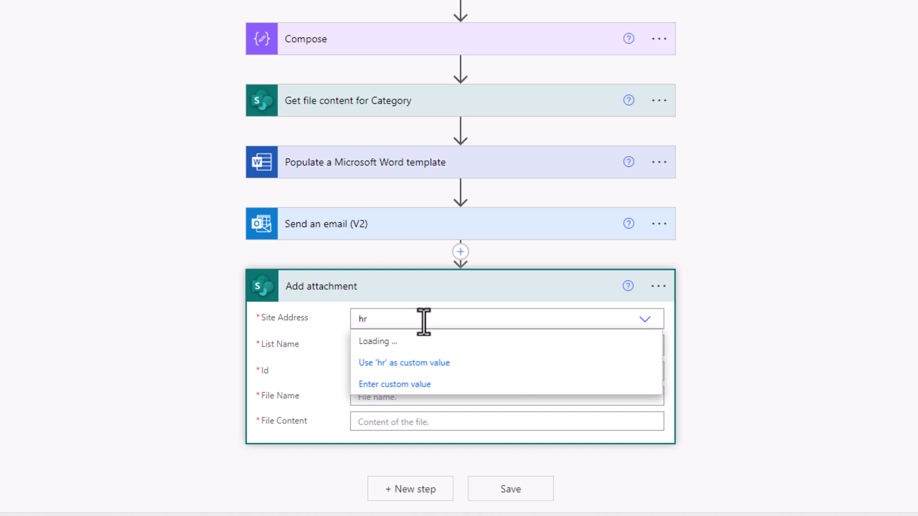
{"action": "left_click", "coordinate": [430, 344]}
{"action": "left_click", "coordinate": [414, 345]}
{"action": "type", "text": "training"}
{"action": "left_click", "coordinate": [423, 370]}
{"action": "left_click", "coordinate": [424, 372]}
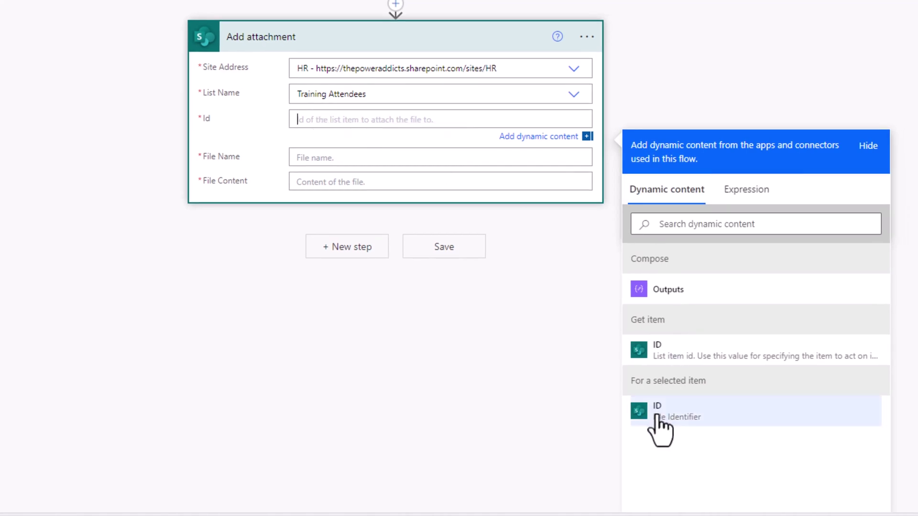
{"action": "left_click", "coordinate": [670, 420]}
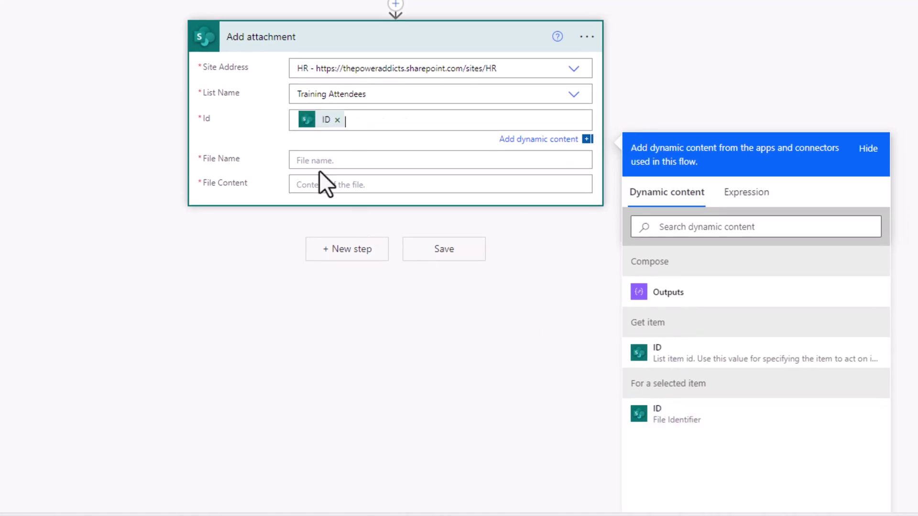
Step: Set file name Certificate.docx with the populated Word document as content, and save the flow
{"action": "left_click", "coordinate": [309, 160]}
{"action": "type", "text": "Certificate.docx"}
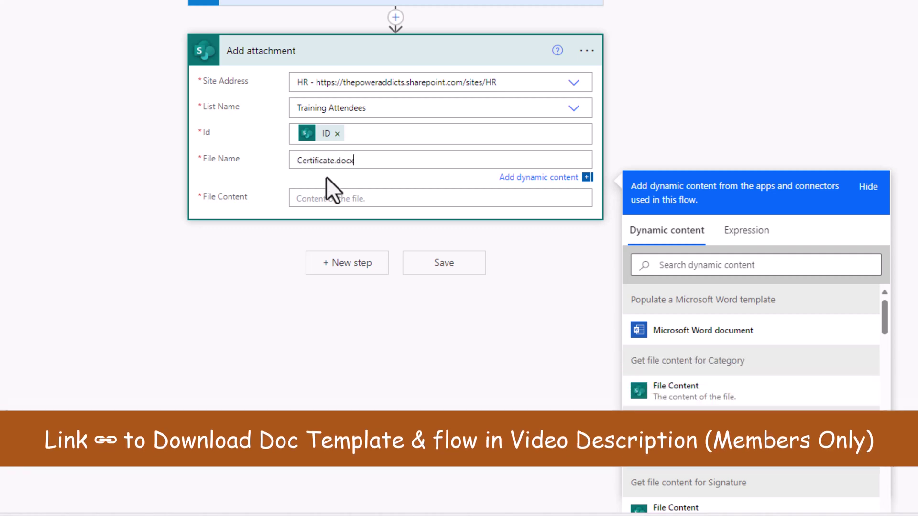
{"action": "left_click", "coordinate": [308, 198]}
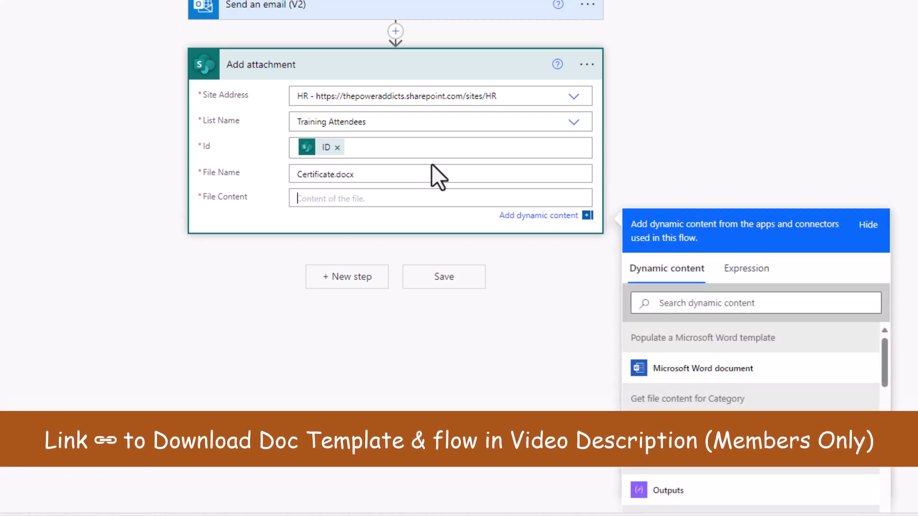
{"action": "left_click", "coordinate": [688, 376]}
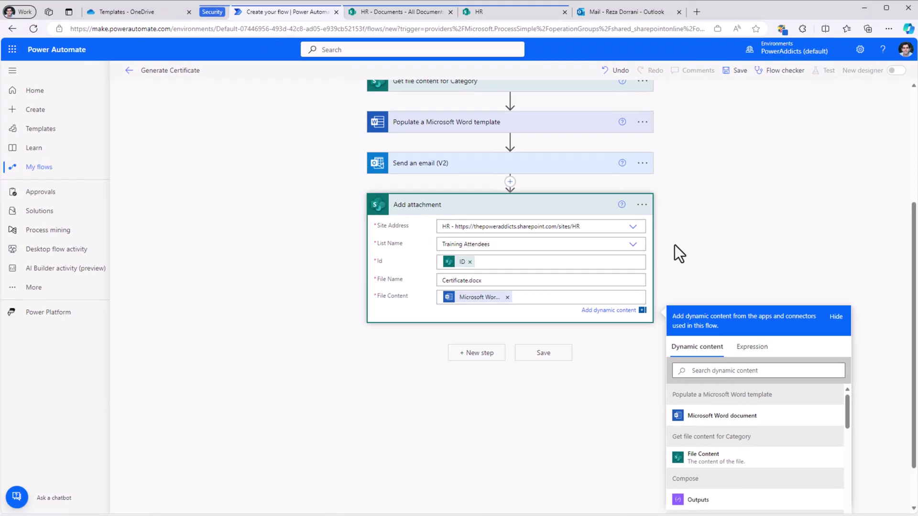
{"action": "scroll", "coordinate": [675, 245], "scroll_direction": "up", "scroll_amount": 4}
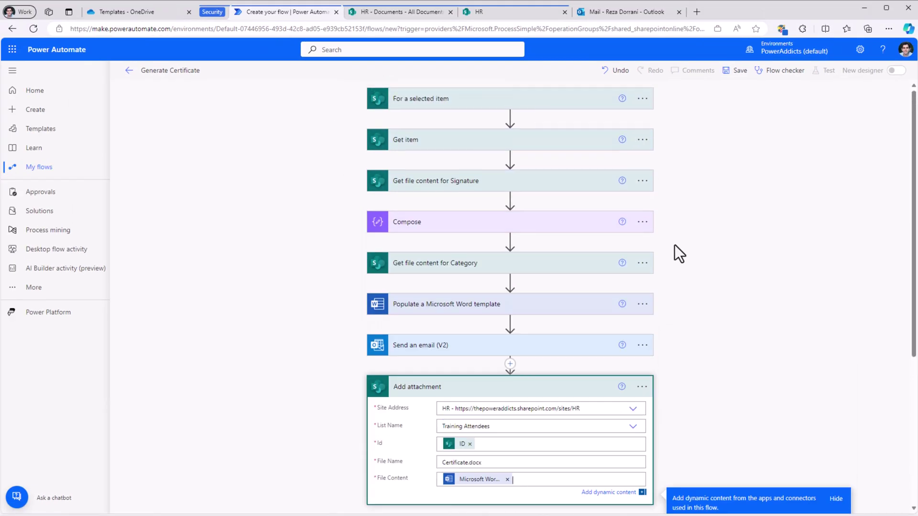
{"action": "left_click", "coordinate": [736, 70]}
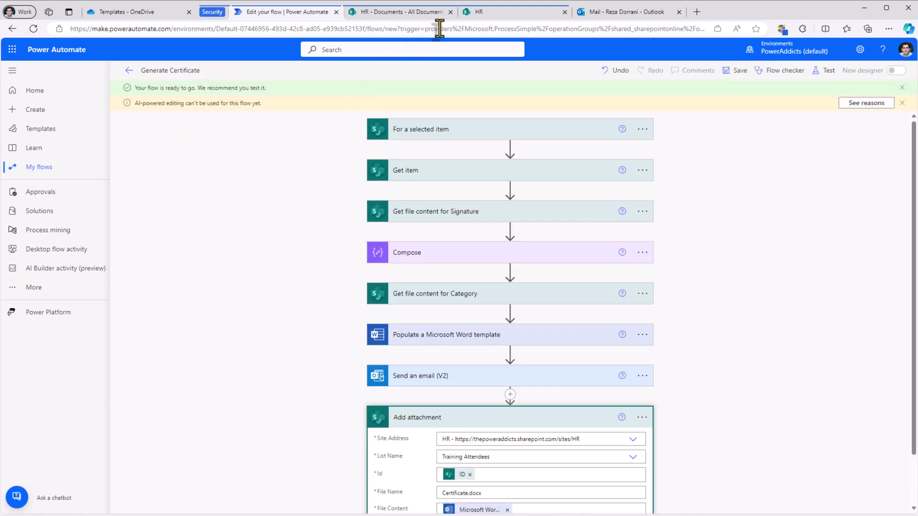
Step: Run the Generate Certificate flow on the first Power Apps 101 entry in Training Attendees
{"action": "left_click", "coordinate": [478, 12]}
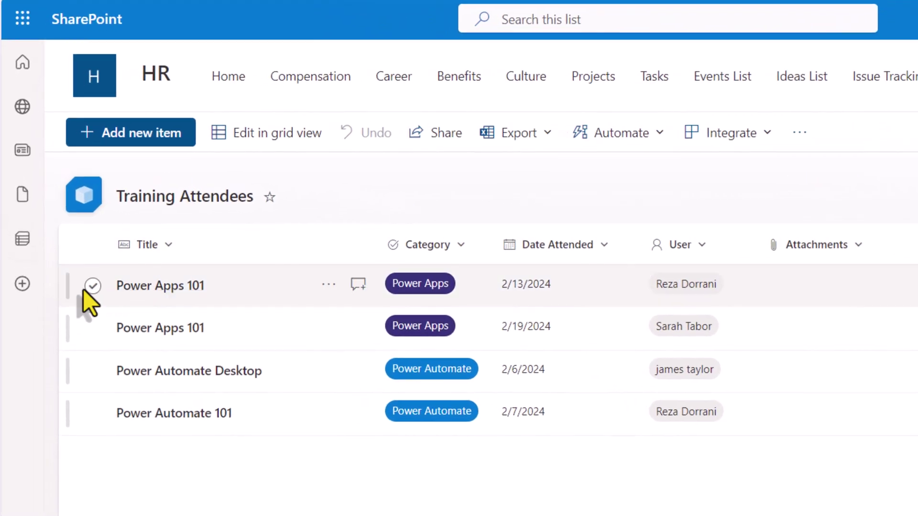
{"action": "left_click", "coordinate": [92, 287]}
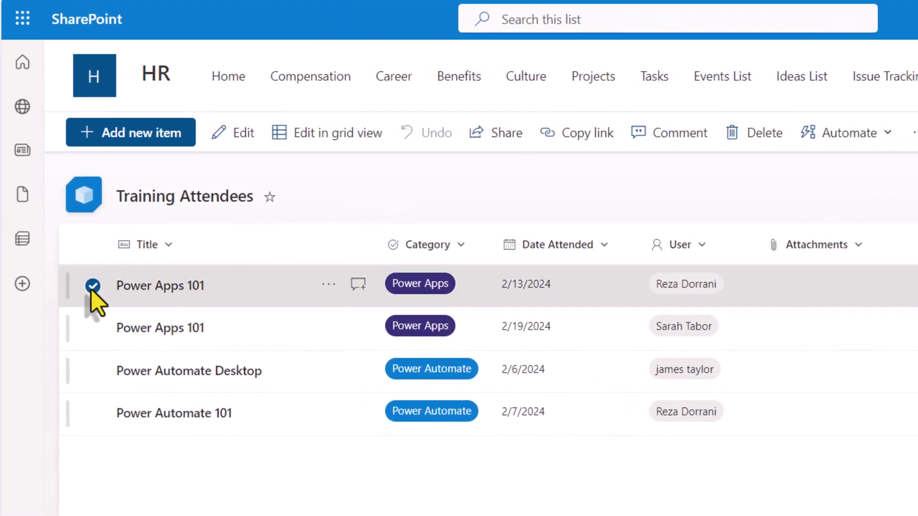
{"action": "left_click", "coordinate": [836, 135]}
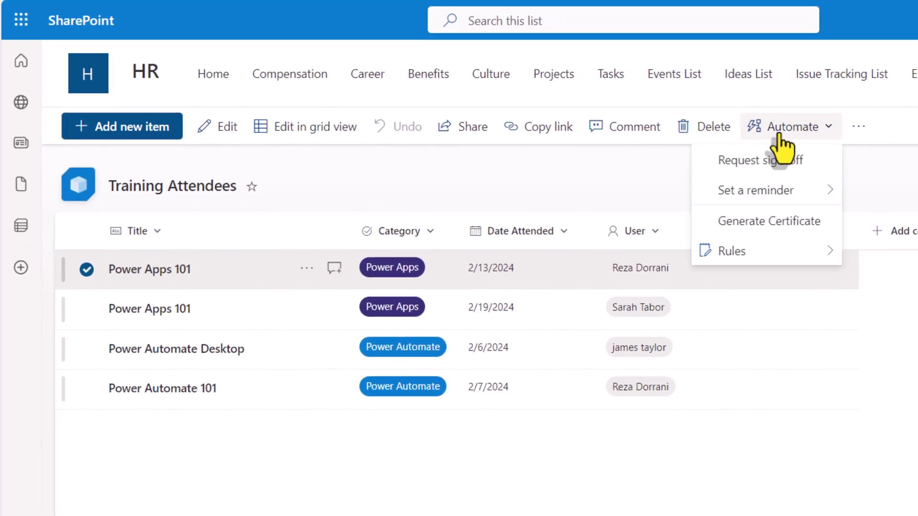
{"action": "left_click", "coordinate": [753, 225]}
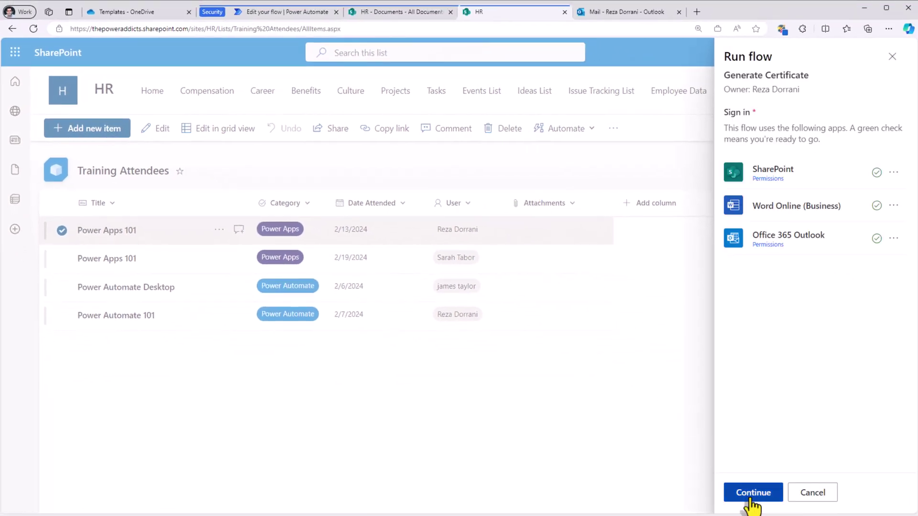
{"action": "left_click", "coordinate": [751, 495]}
{"action": "left_click", "coordinate": [750, 497]}
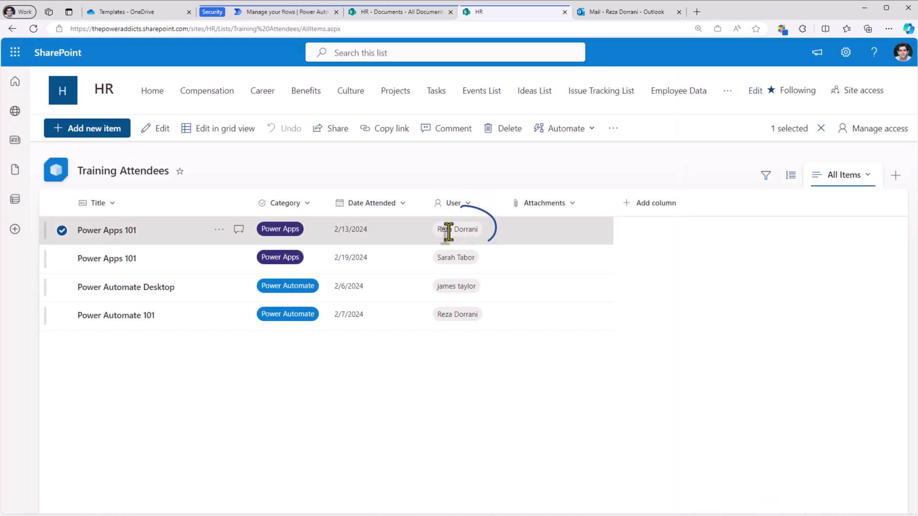
Step: Preview the emailed Certificate.docx showing the Power Apps 101 certificate dated 2024-02-13
{"action": "left_click", "coordinate": [638, 10]}
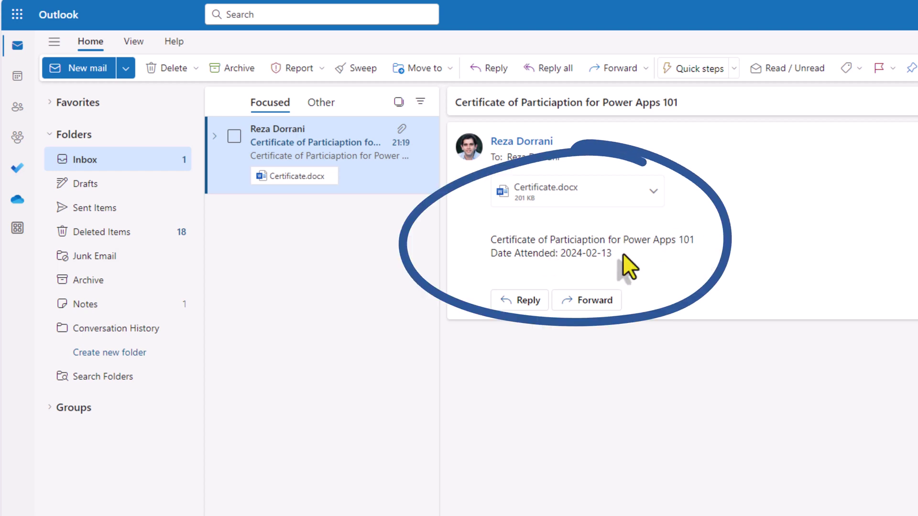
{"action": "left_click", "coordinate": [604, 197]}
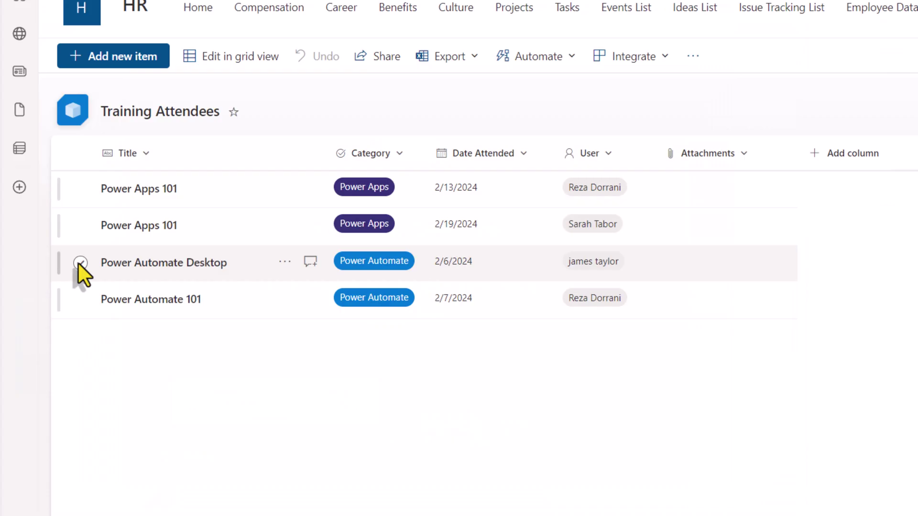
Step: Run Generate Certificate on the Power Automate Desktop entry and preview its emailed Certificate.docx
{"action": "left_click", "coordinate": [79, 263]}
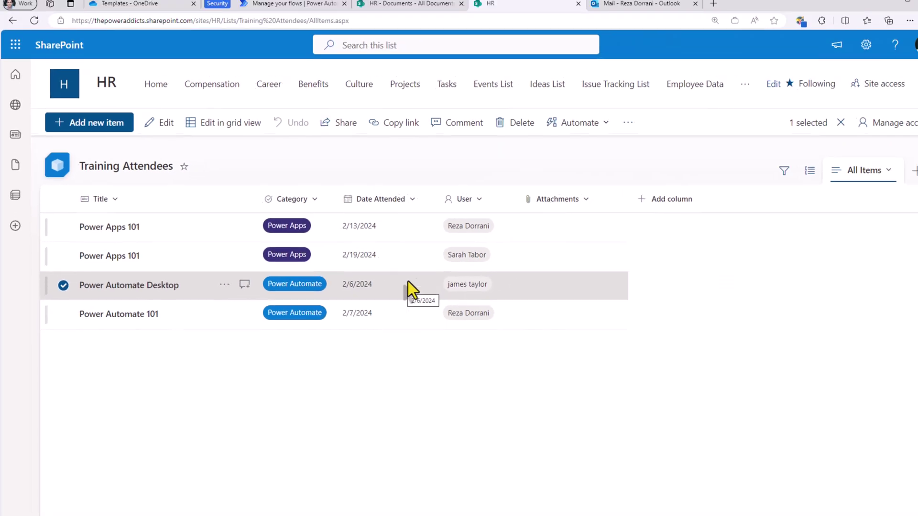
{"action": "left_click", "coordinate": [566, 128]}
{"action": "left_click", "coordinate": [569, 196]}
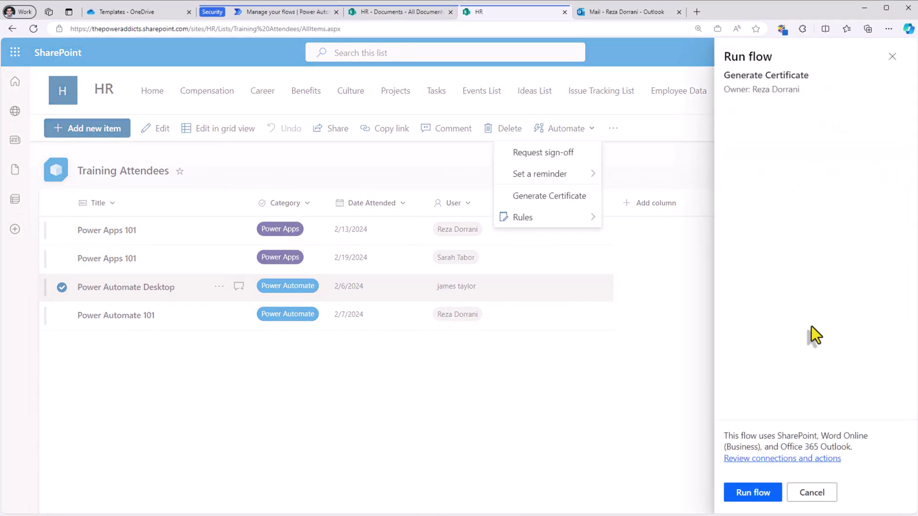
{"action": "left_click", "coordinate": [764, 494]}
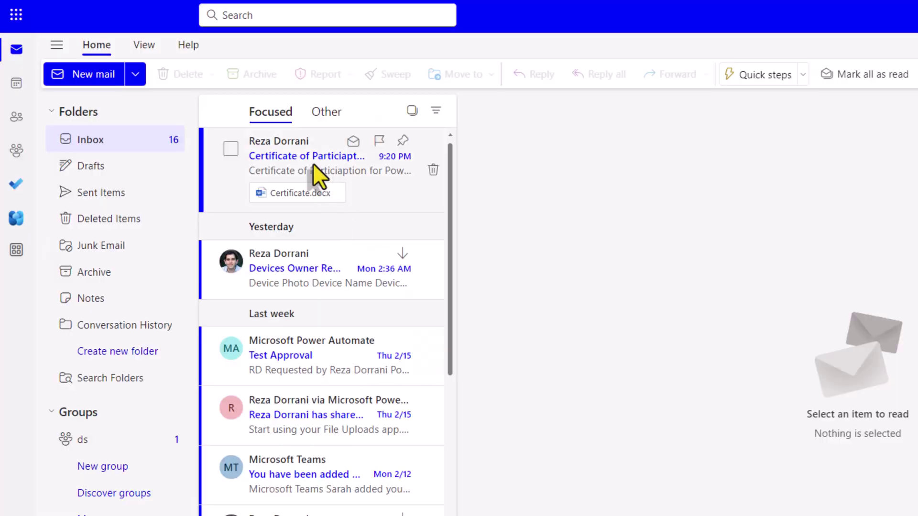
{"action": "left_click", "coordinate": [313, 162]}
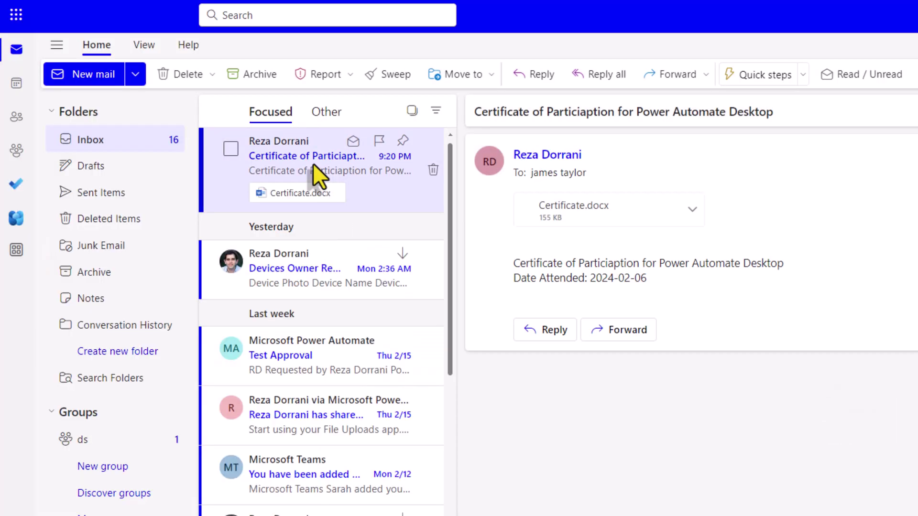
{"action": "left_click", "coordinate": [592, 210]}
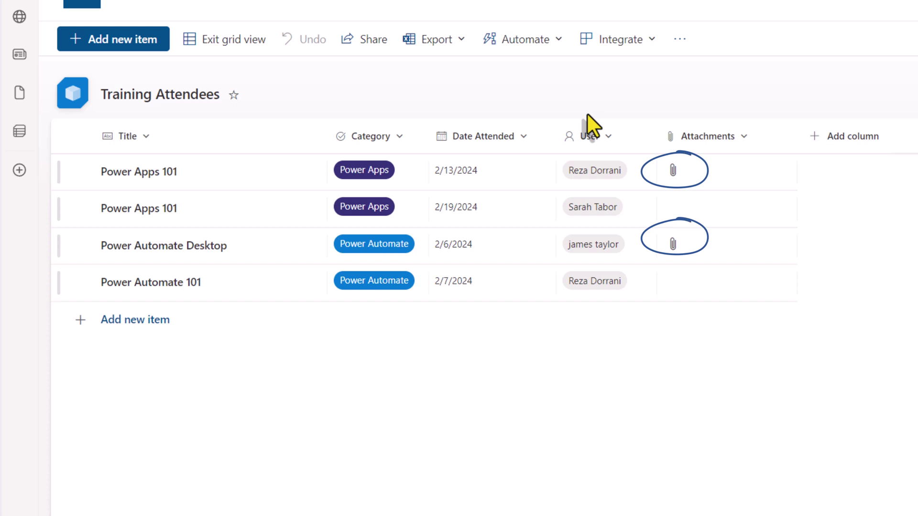
Step: Open the Power Apps 101 item's attached Certificate.docx in Word
{"action": "left_click", "coordinate": [89, 174]}
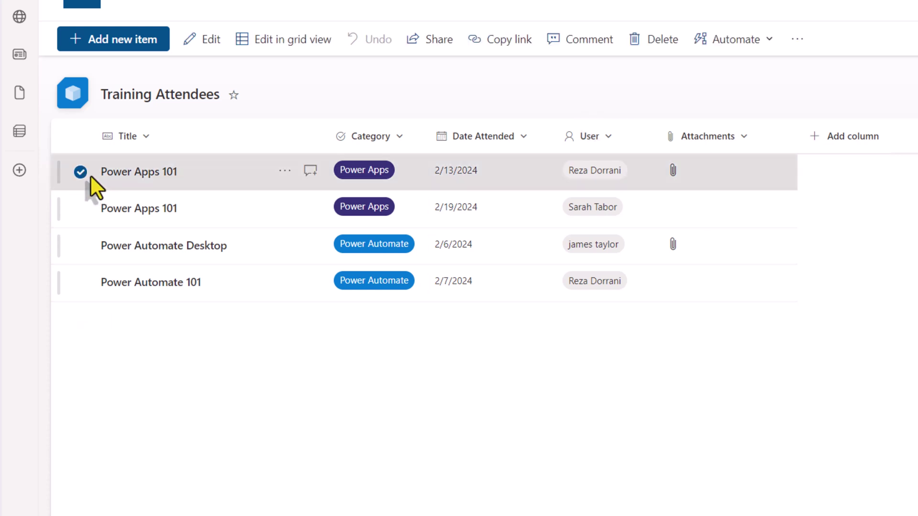
{"action": "left_click", "coordinate": [141, 173]}
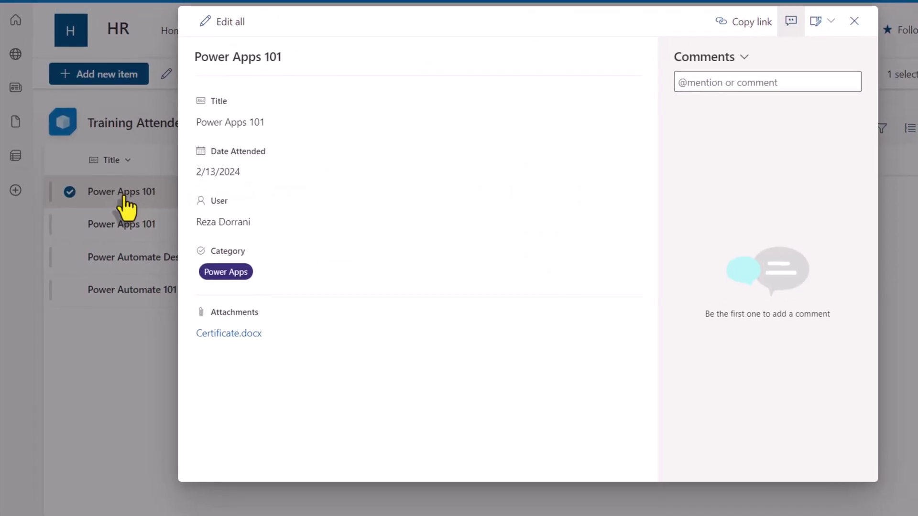
{"action": "left_click", "coordinate": [229, 335]}
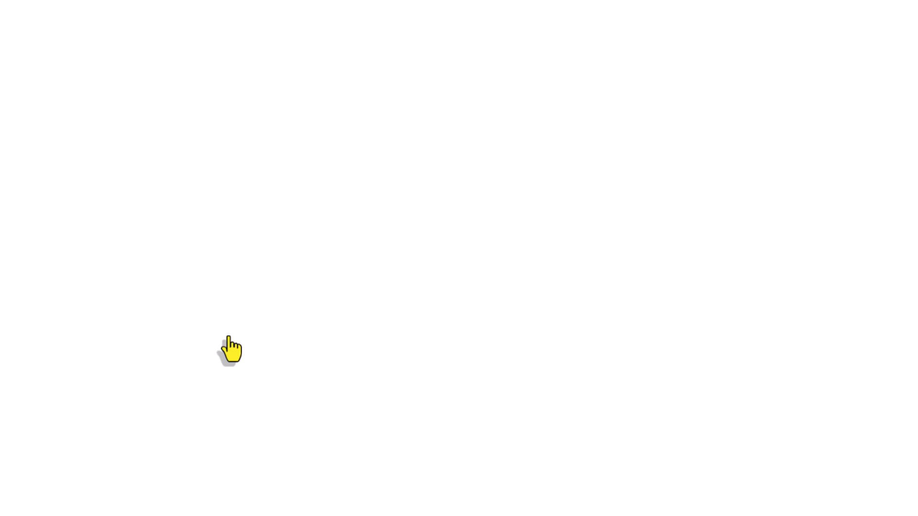